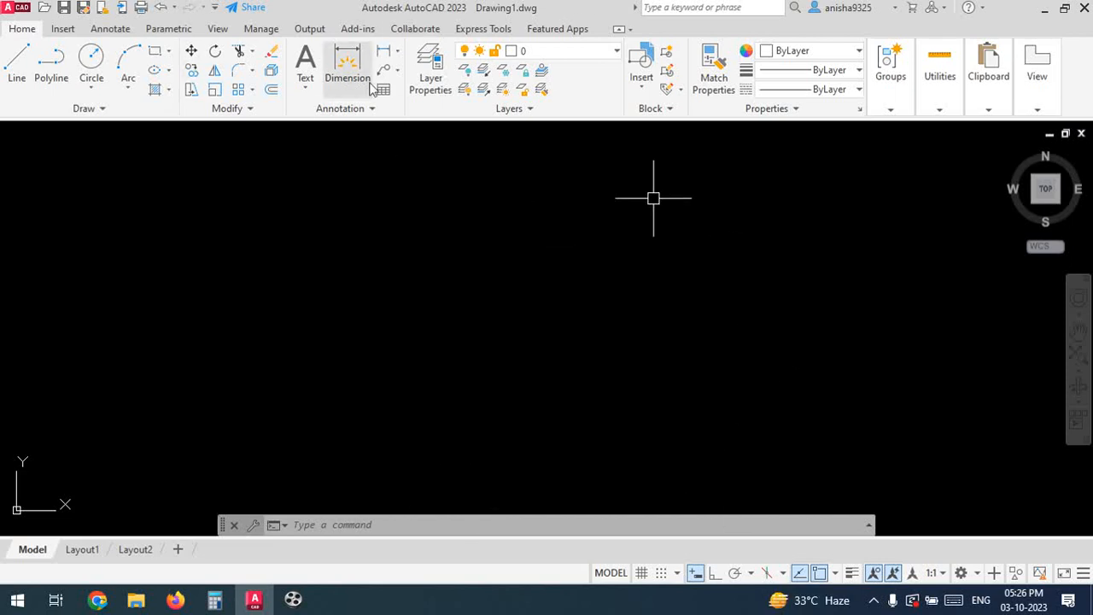
Switch the workspace to 3D Modeling and dock the floating command line below the drawing area
left_click(978, 574)
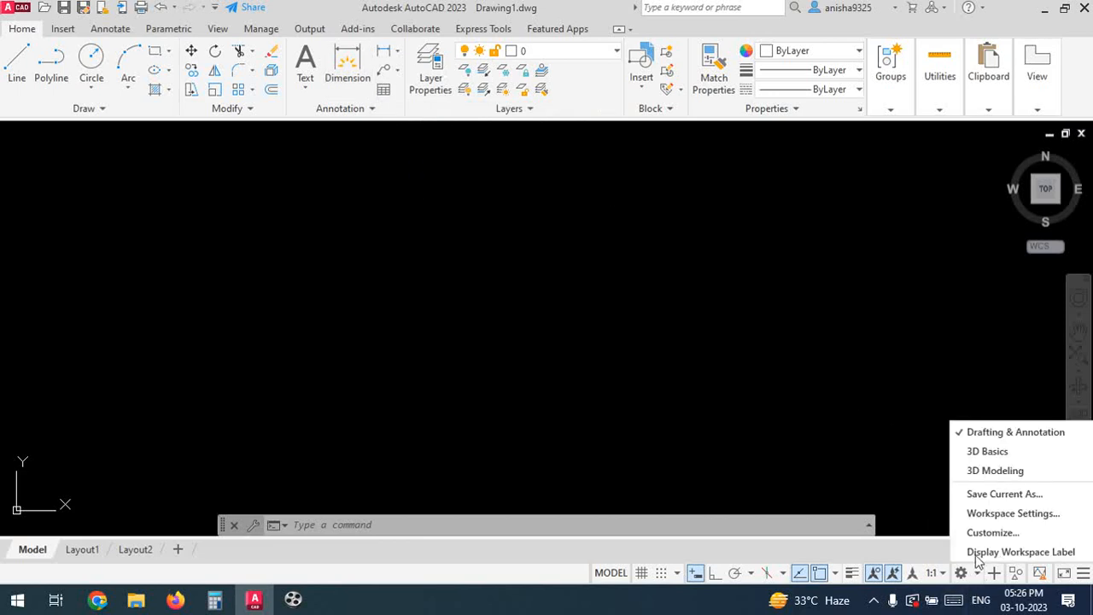
left_click(995, 471)
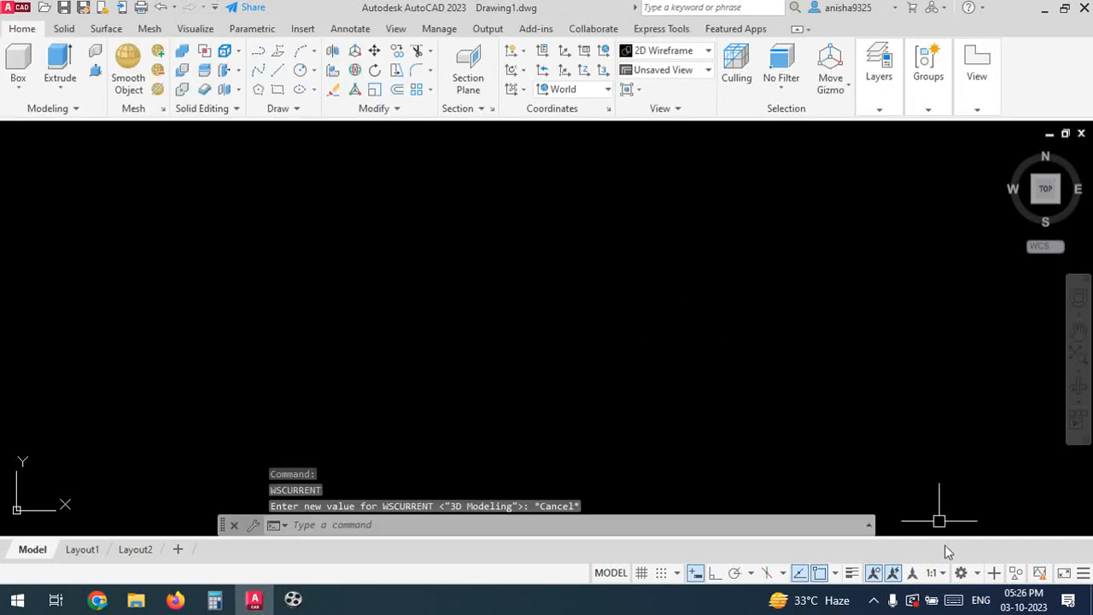
left_click(979, 574)
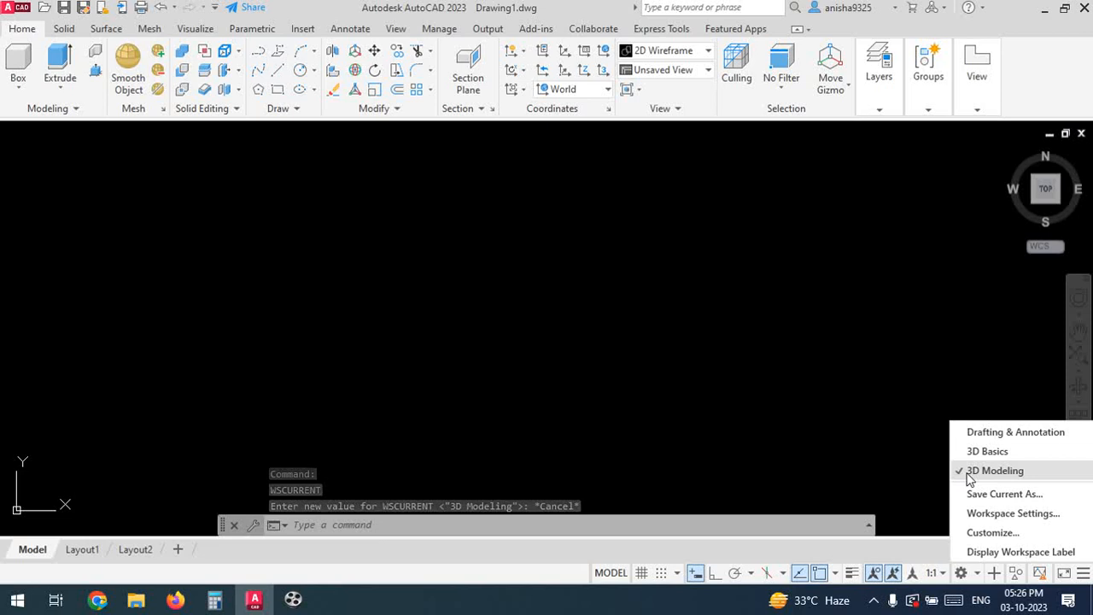
left_click(658, 331)
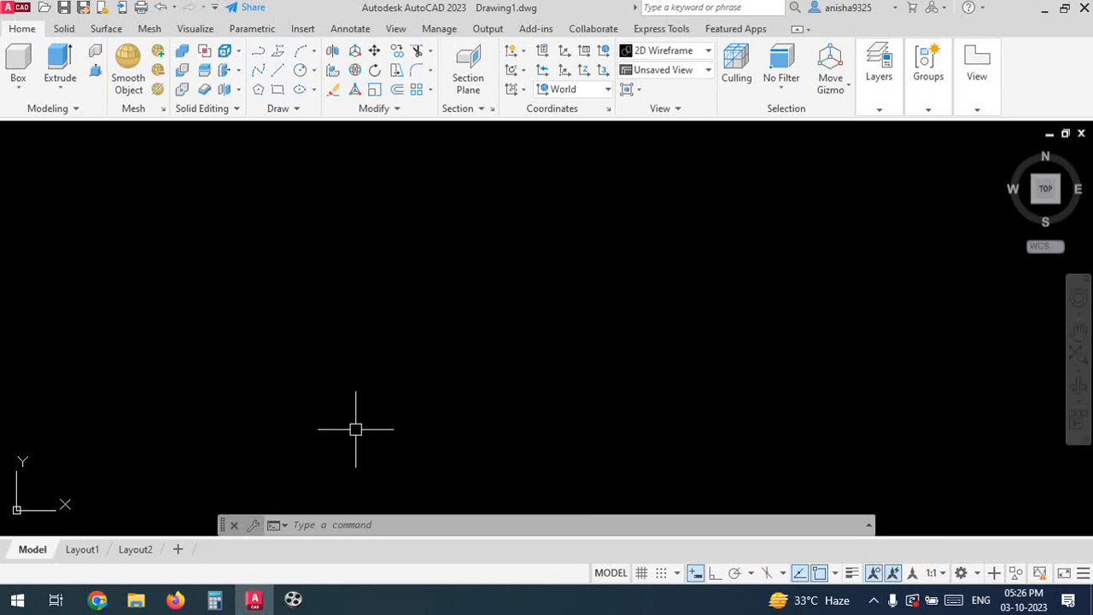
left_click_drag(221, 525, 189, 560)
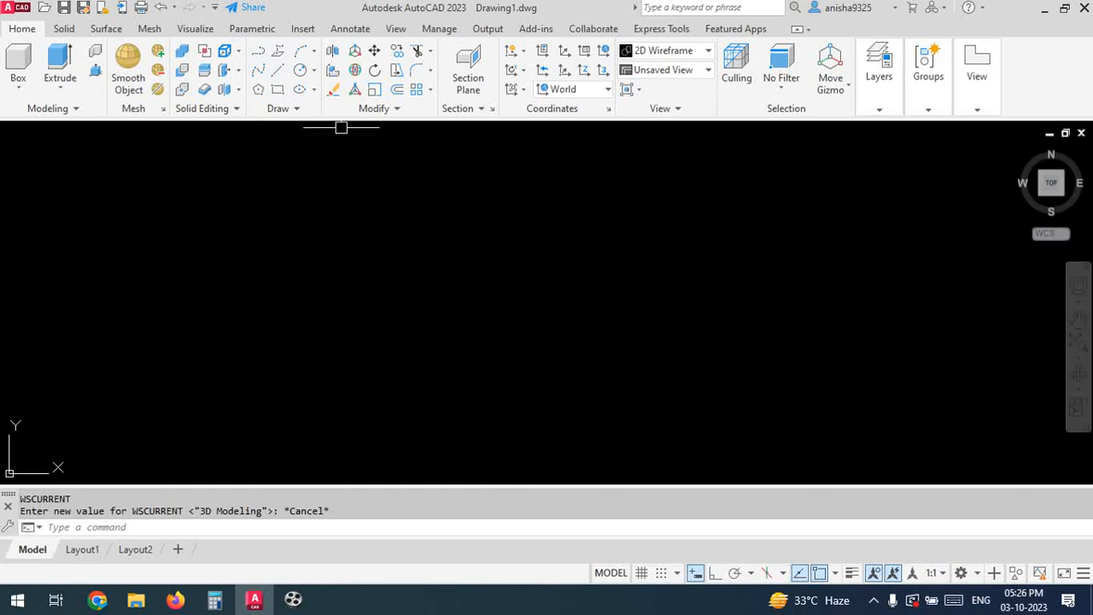
Draw a wide horizontal rectangle freehand with two opposite corners in the empty drawing
left_click(278, 94)
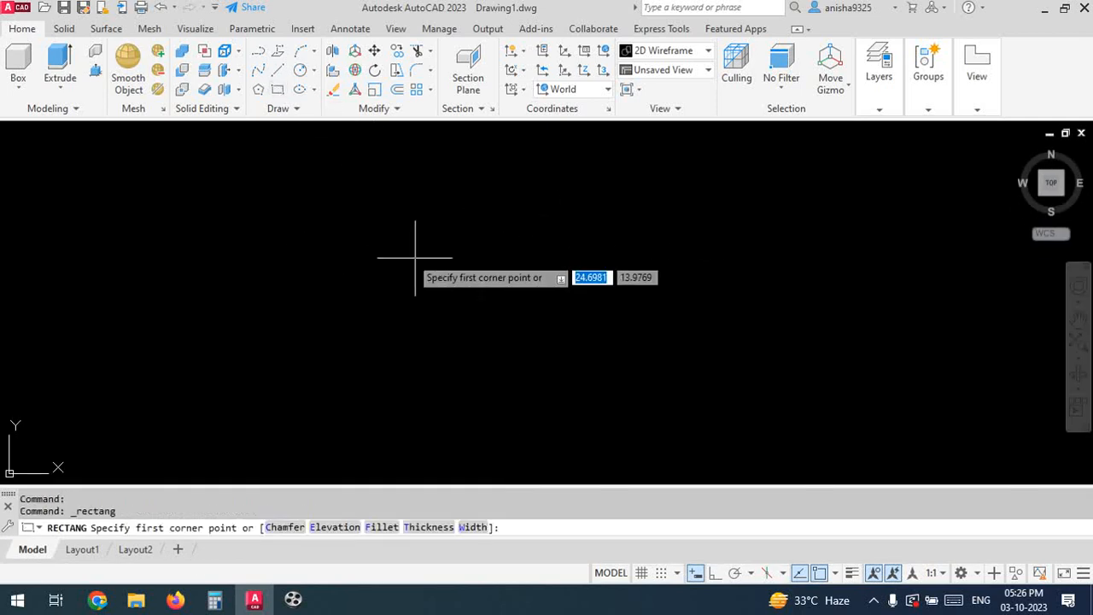
left_click(302, 193)
left_click(758, 407)
scroll(518, 284, "down", 5)
scroll(530, 287, "up", 4)
mouse_move(532, 288)
middle_mouse_down()
mouse_move(384, 309)
mouse_move(389, 298)
middle_mouse_up()
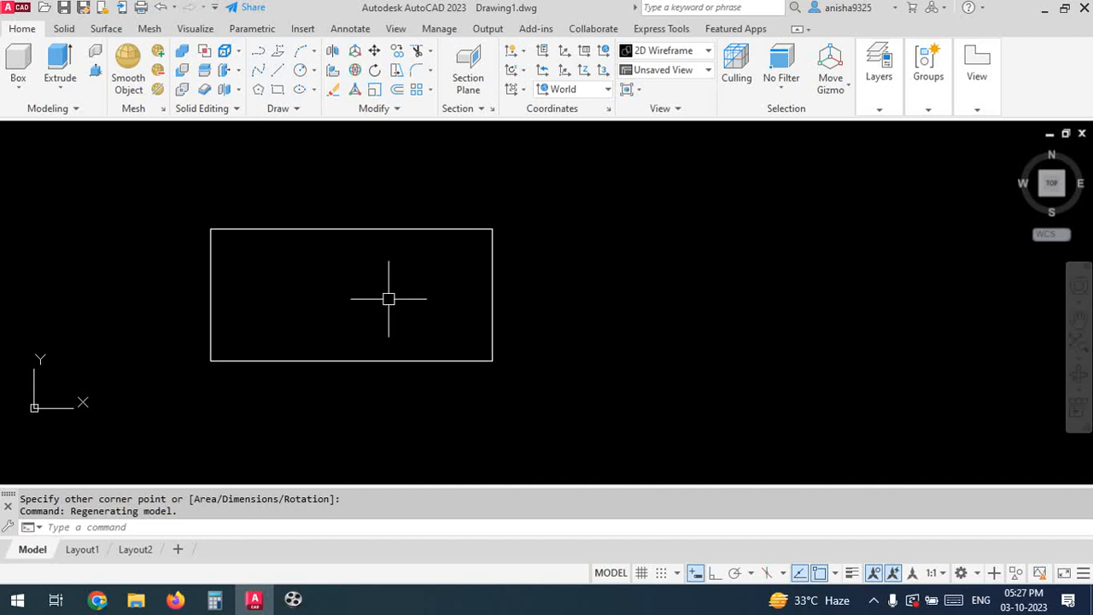
Copy the rectangle twice, placing one copy to its right and another directly above that copy
type("co")
key("Return")
left_click(560, 189)
left_click(316, 423)
key("Return")
left_click(342, 287)
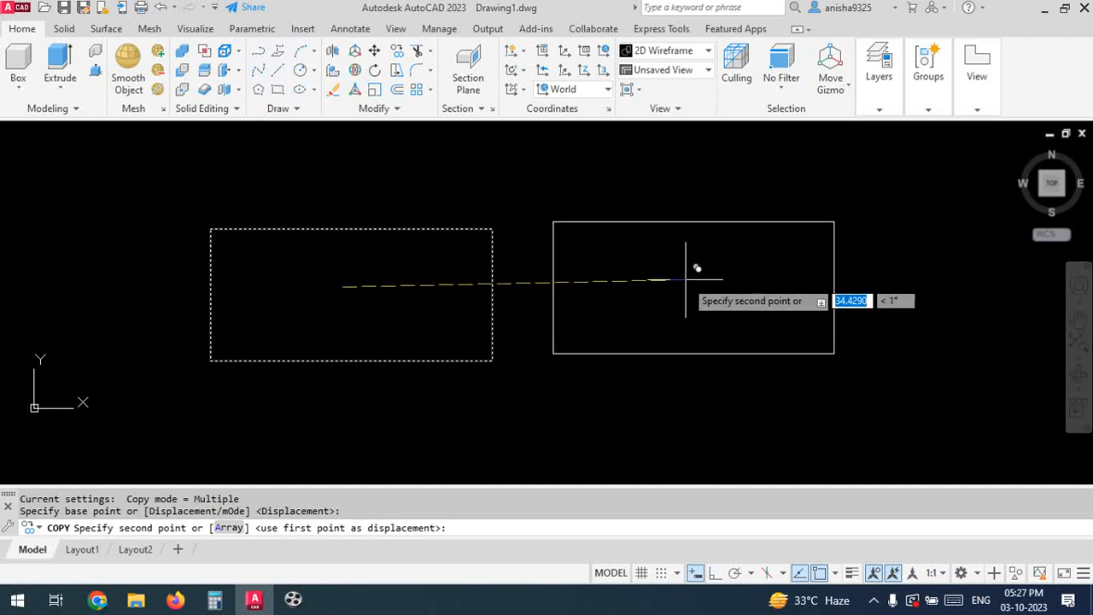
left_click(686, 280)
scroll(686, 281, "down", 3)
scroll(678, 354, "up", 5)
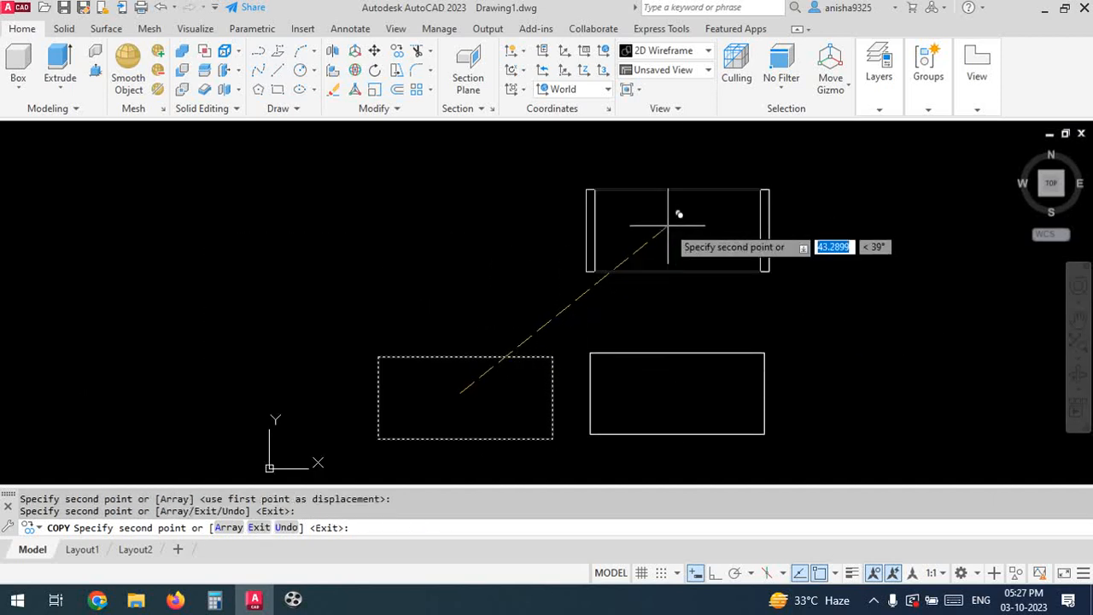
key("Escape")
Explode the two copied rectangles into separate lines, leaving the original rectangle intact
type("x")
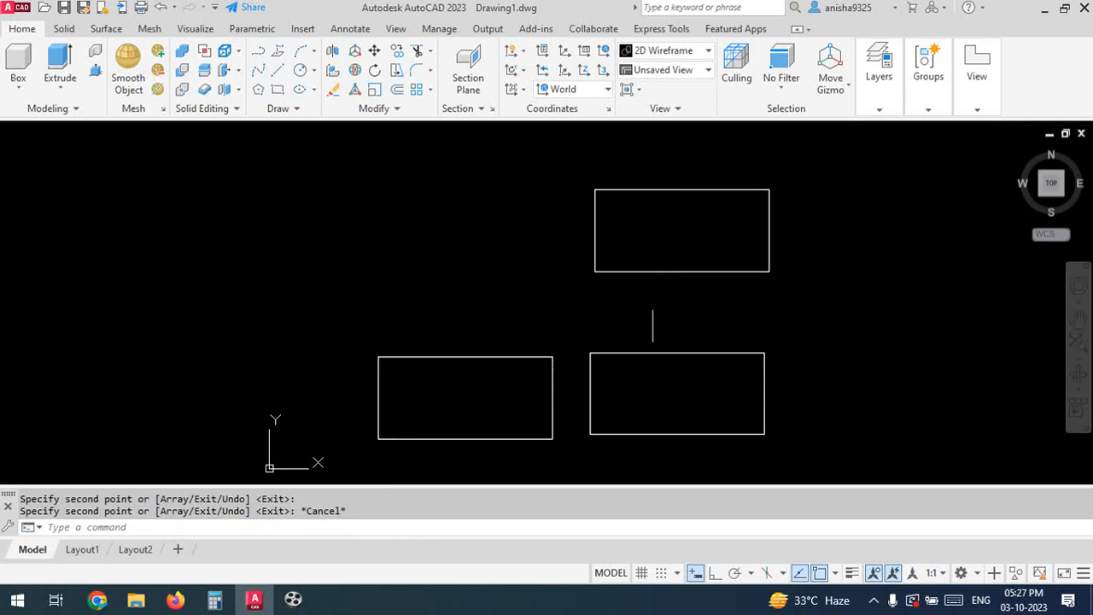
key("Return")
left_click(718, 160)
left_click(686, 437)
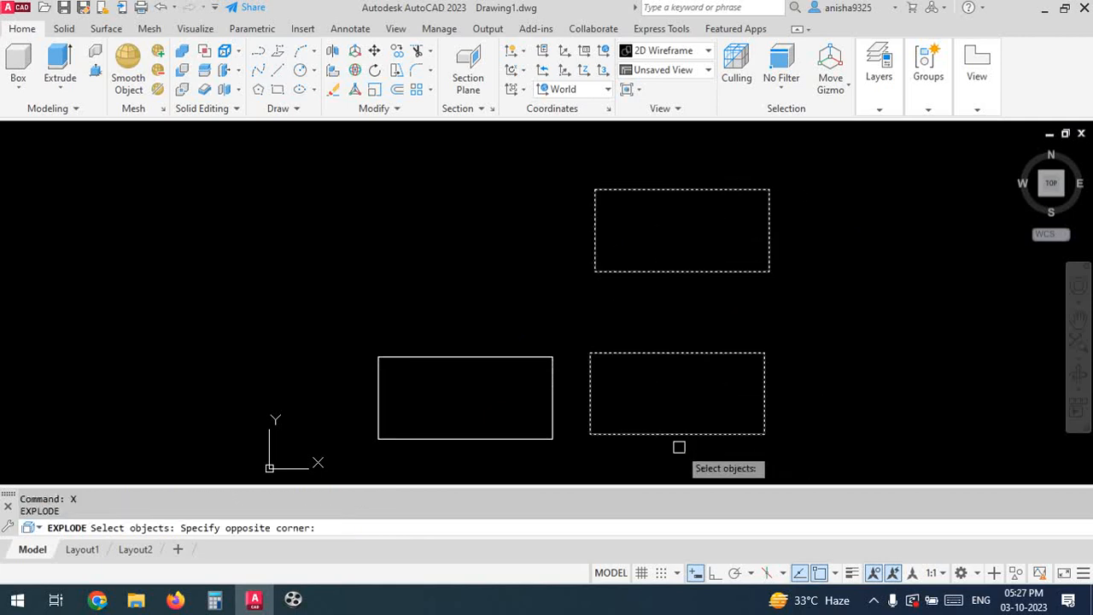
key("Return")
Check that the facing edges of the two exploded rectangles can be selected individually, and clear the selection
left_click(667, 351)
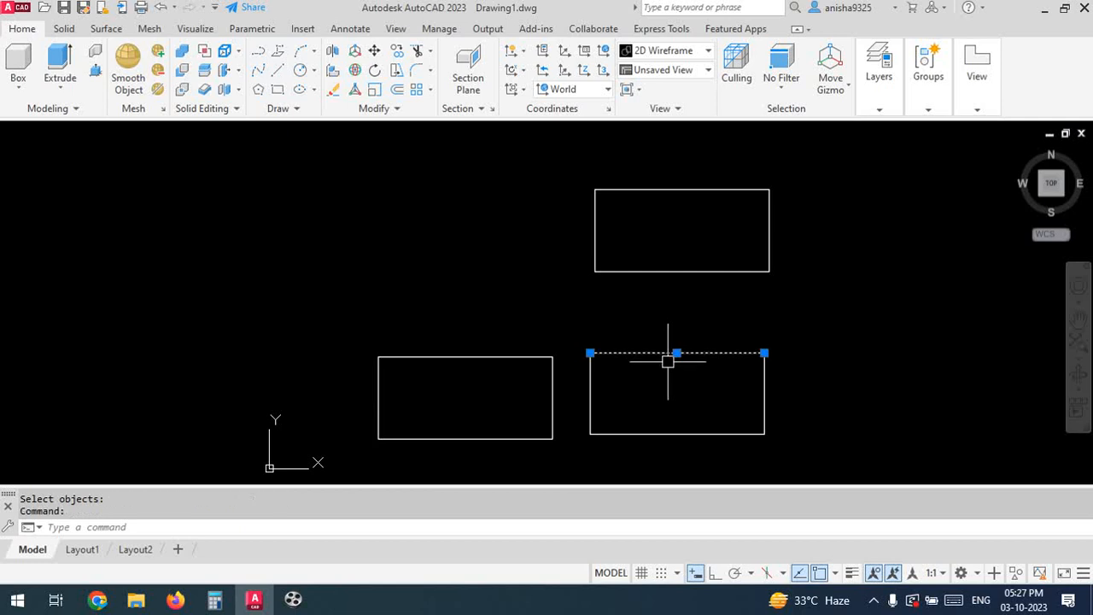
left_click(667, 272)
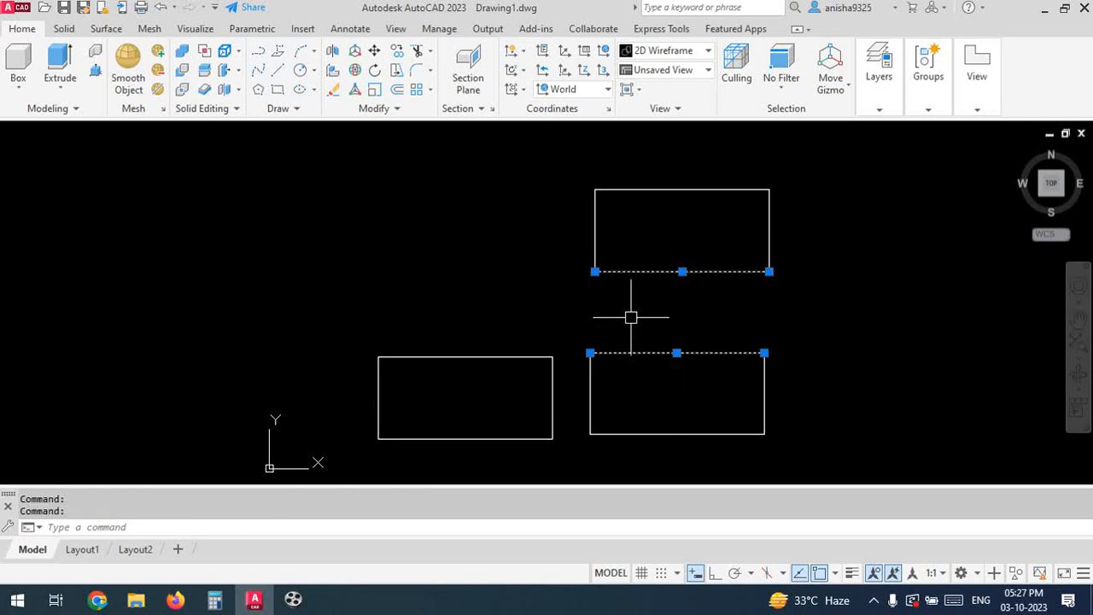
key("Escape")
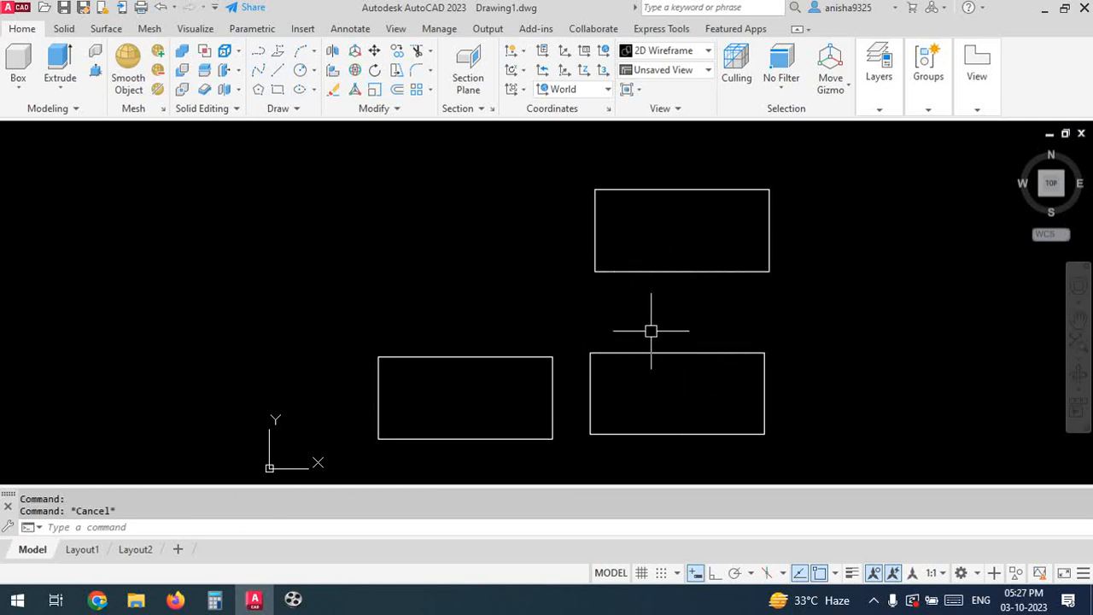
scroll(491, 282, "down", 2)
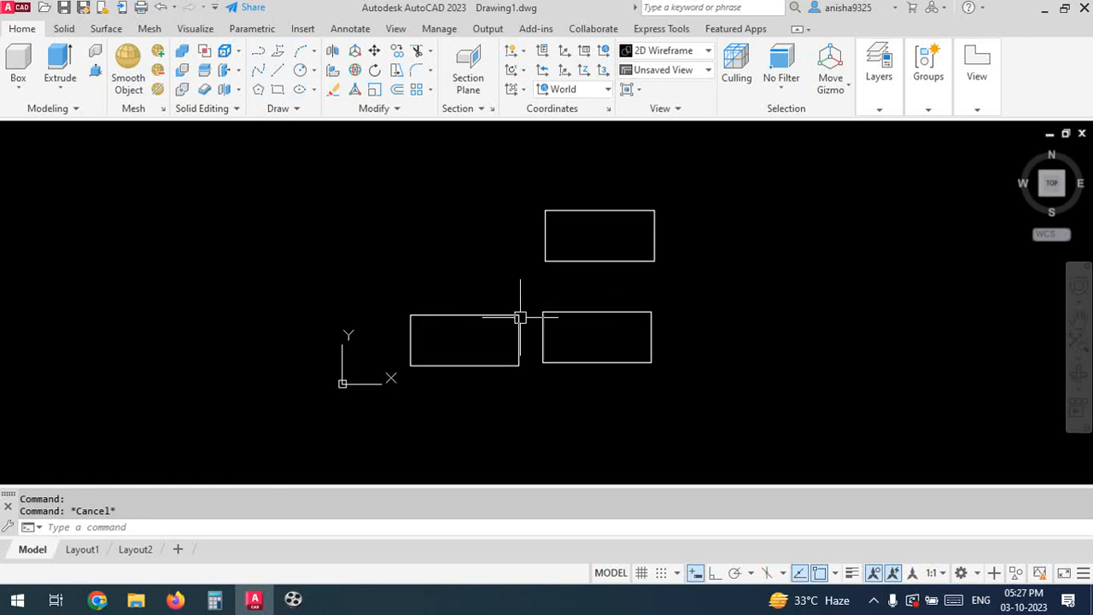
left_click(64, 133)
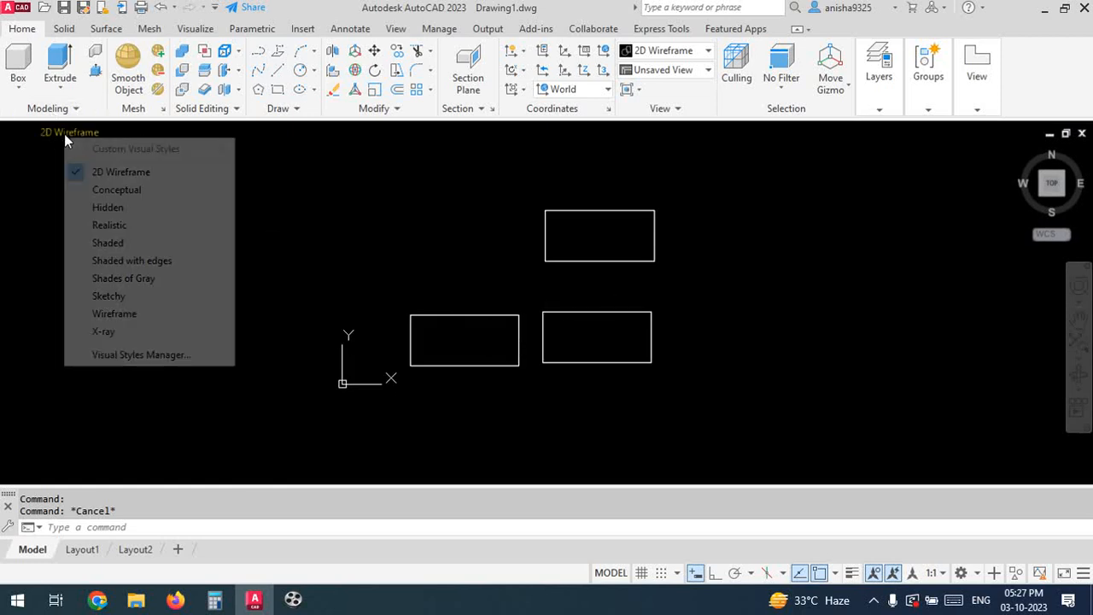
left_click(55, 205)
right_click(38, 189)
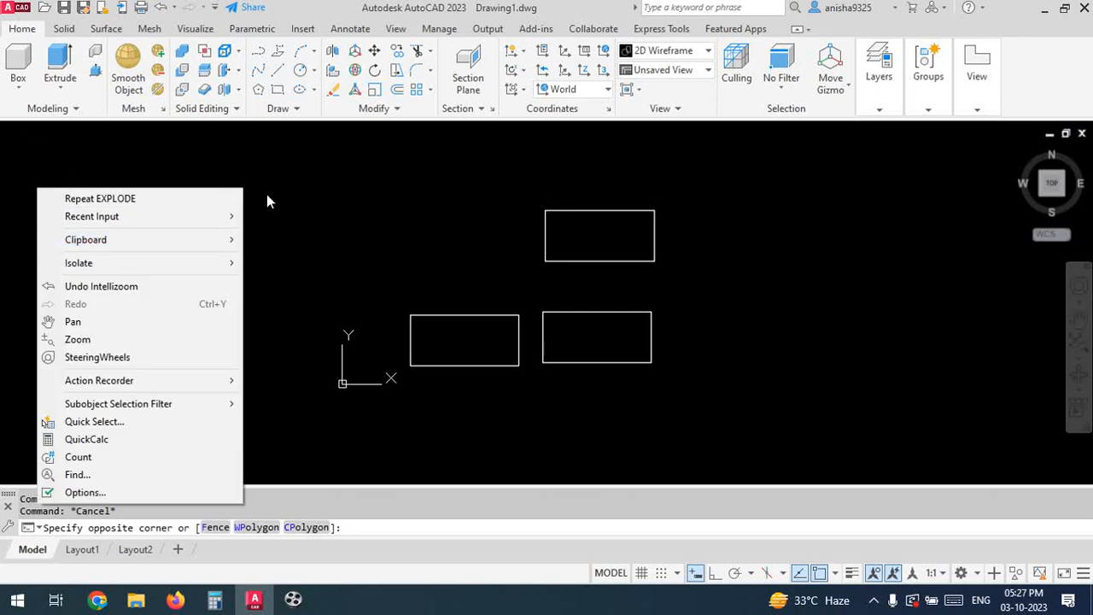
key("Escape")
Switch the model to the SW Isometric view
left_click(25, 134)
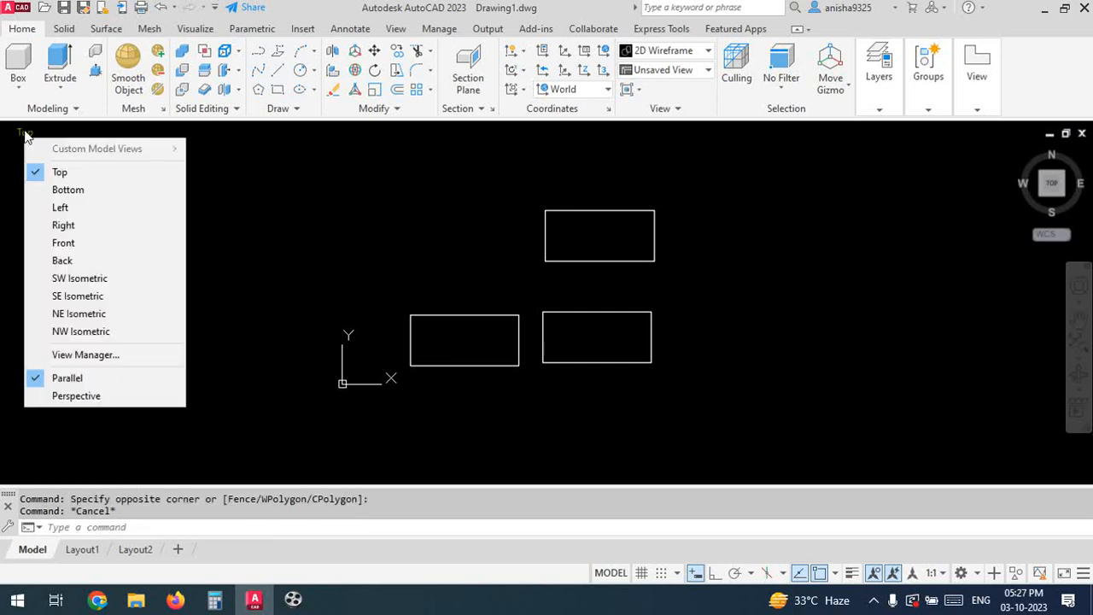
left_click(91, 280)
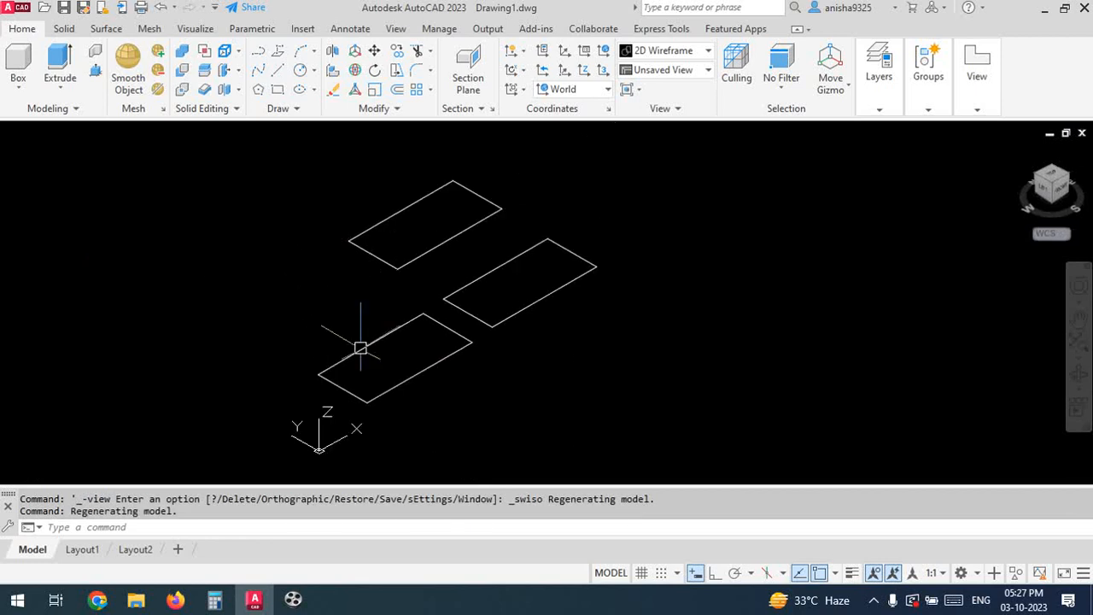
Compare selecting the original rectangle with selecting single edges of the exploded copies, and clear the selection
left_click(360, 348)
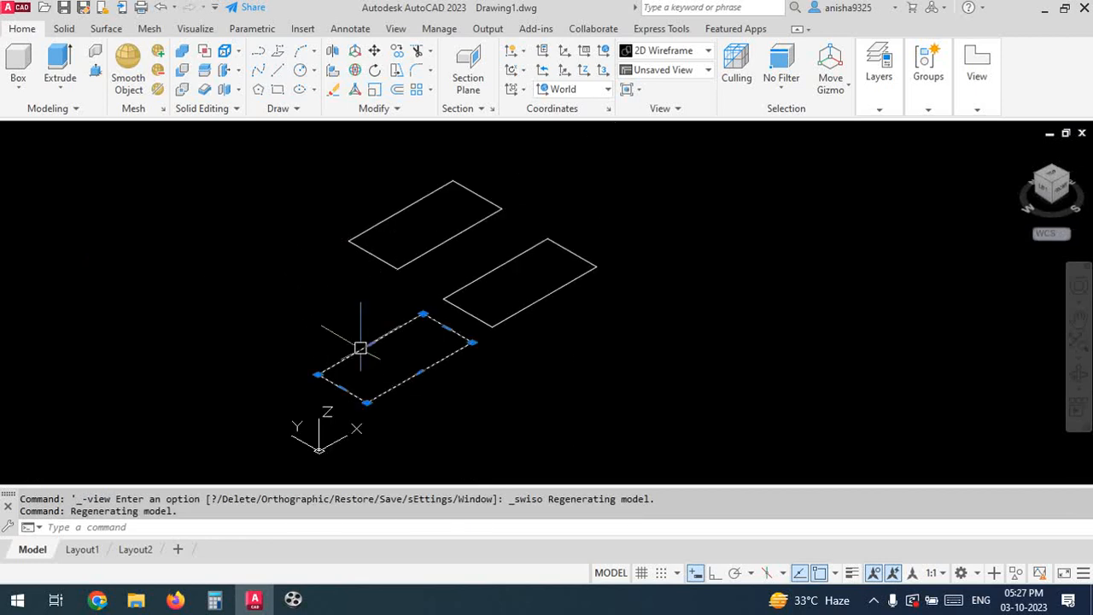
key("Escape")
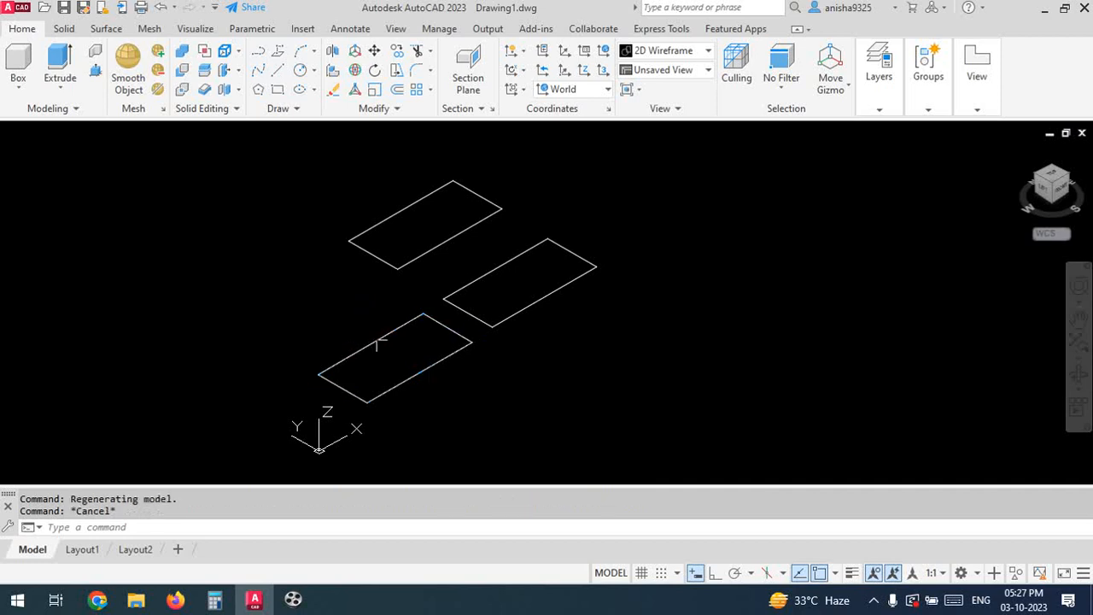
left_click(492, 270)
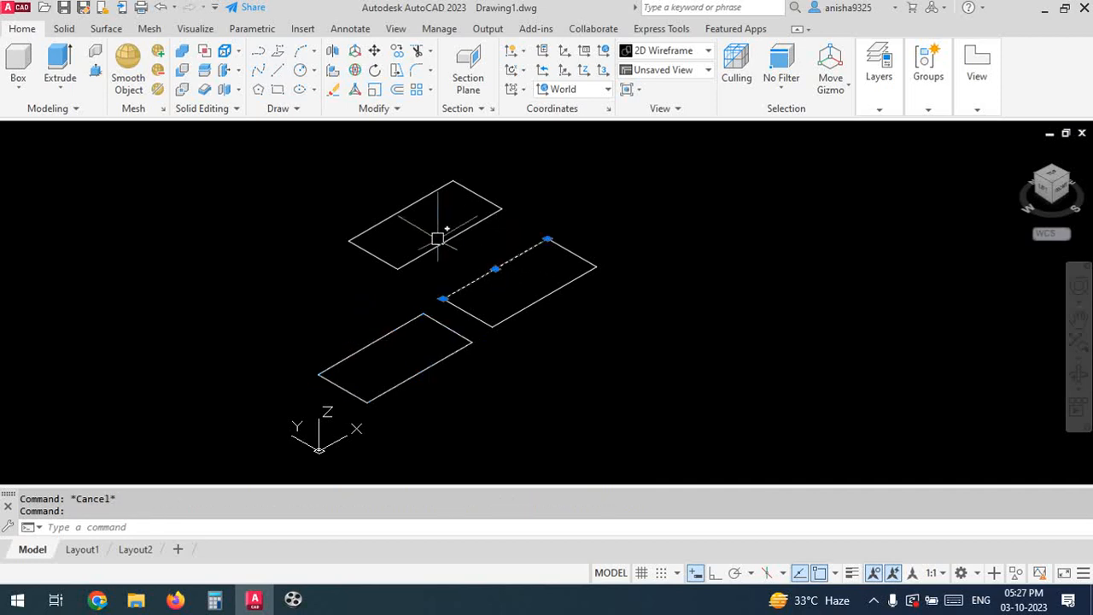
left_click(436, 245)
key("Escape")
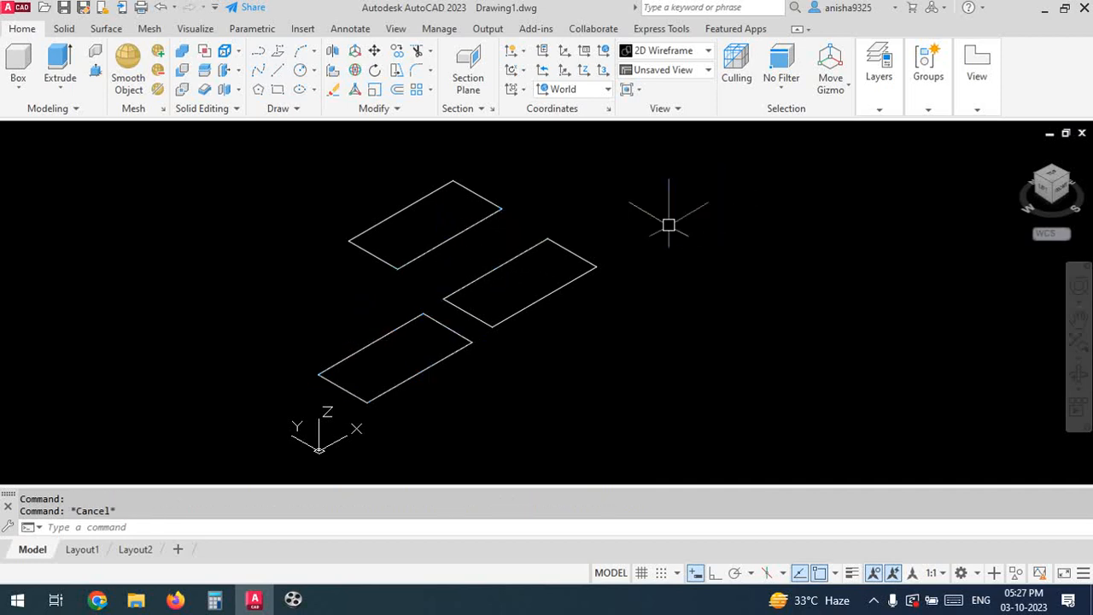
Extrude all three rectangles upward together with the Solid creation mode, setting the height freehand
type("EXT")
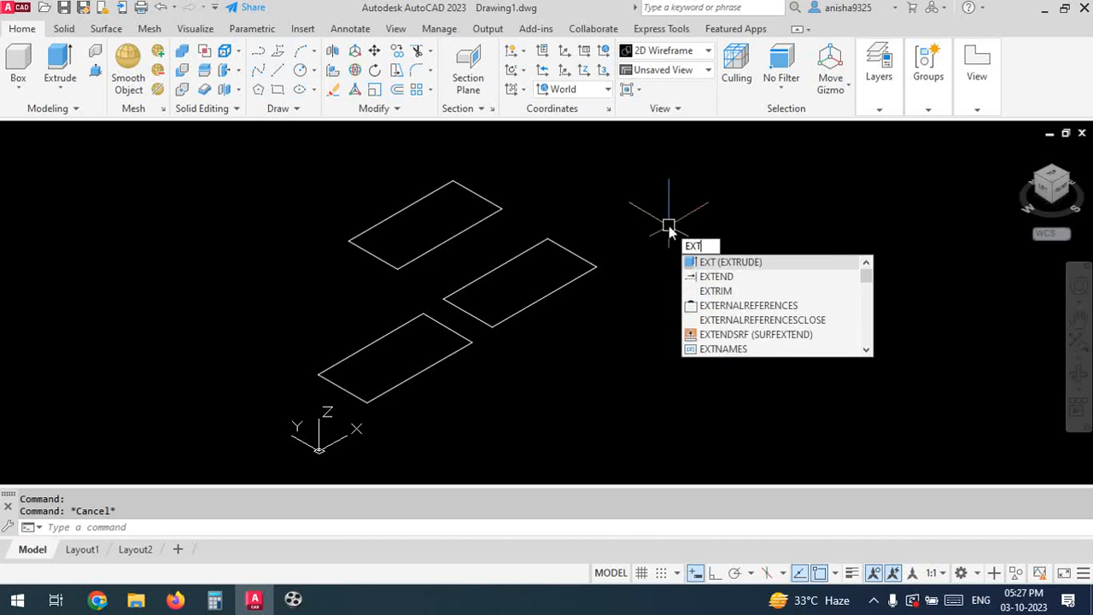
key("Return")
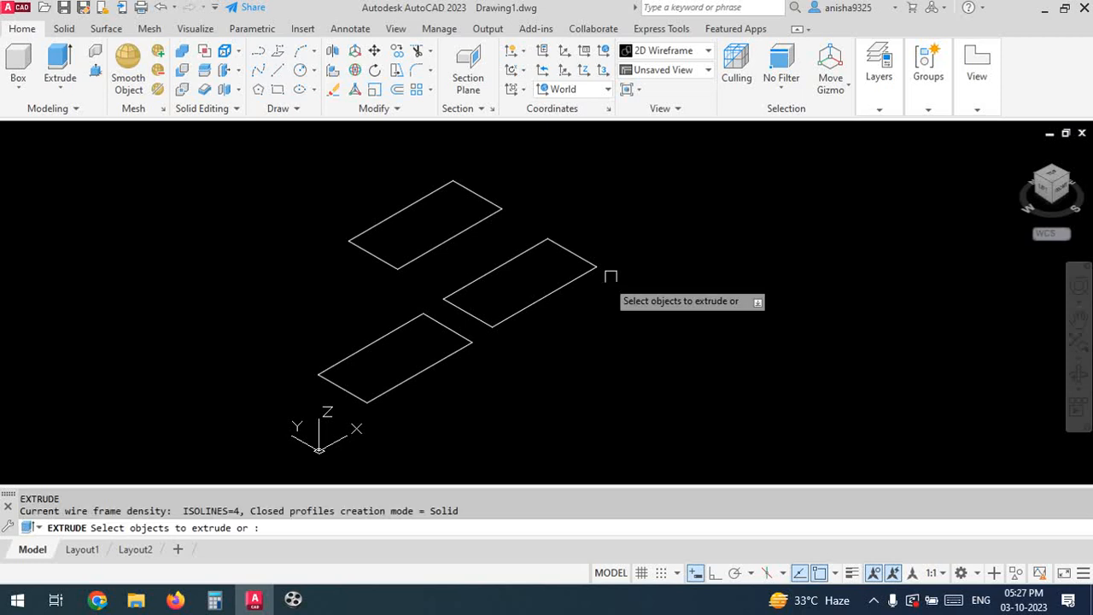
left_click(670, 152)
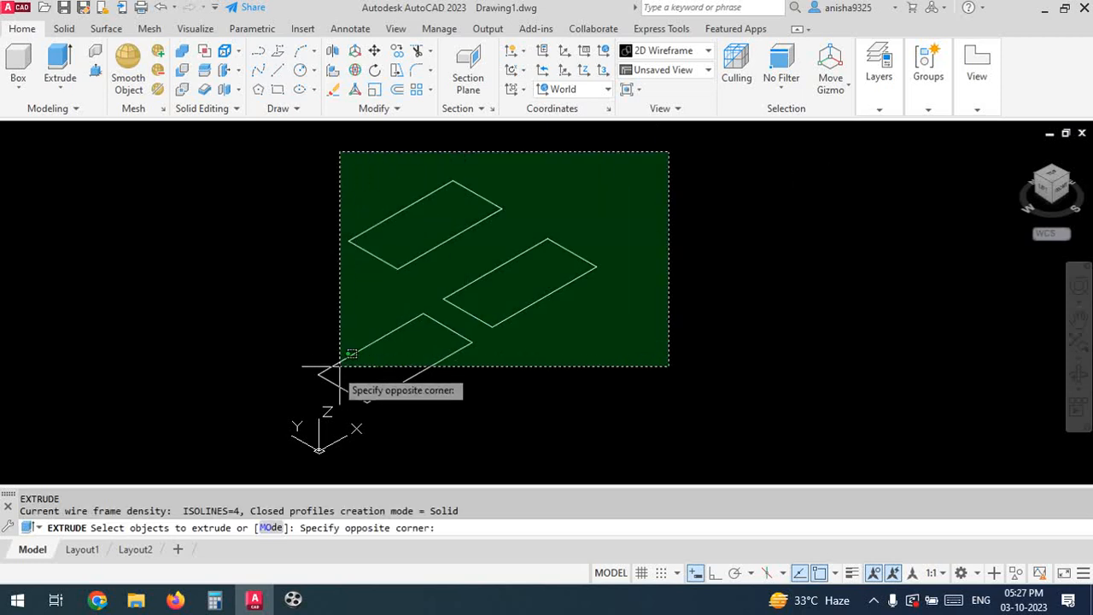
left_click(262, 391)
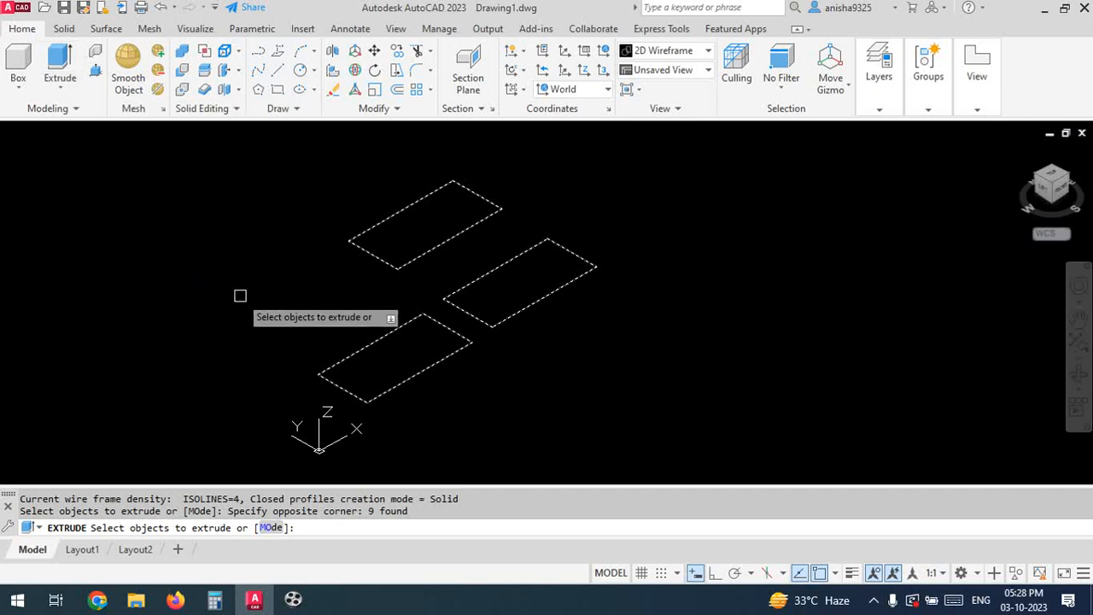
key("Return")
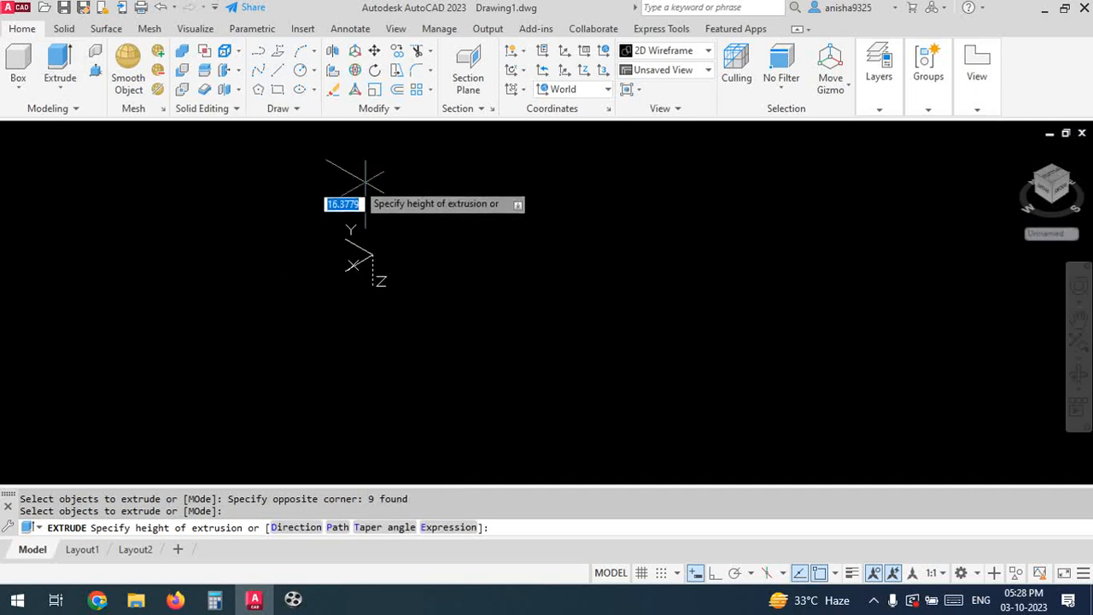
left_click(279, 180)
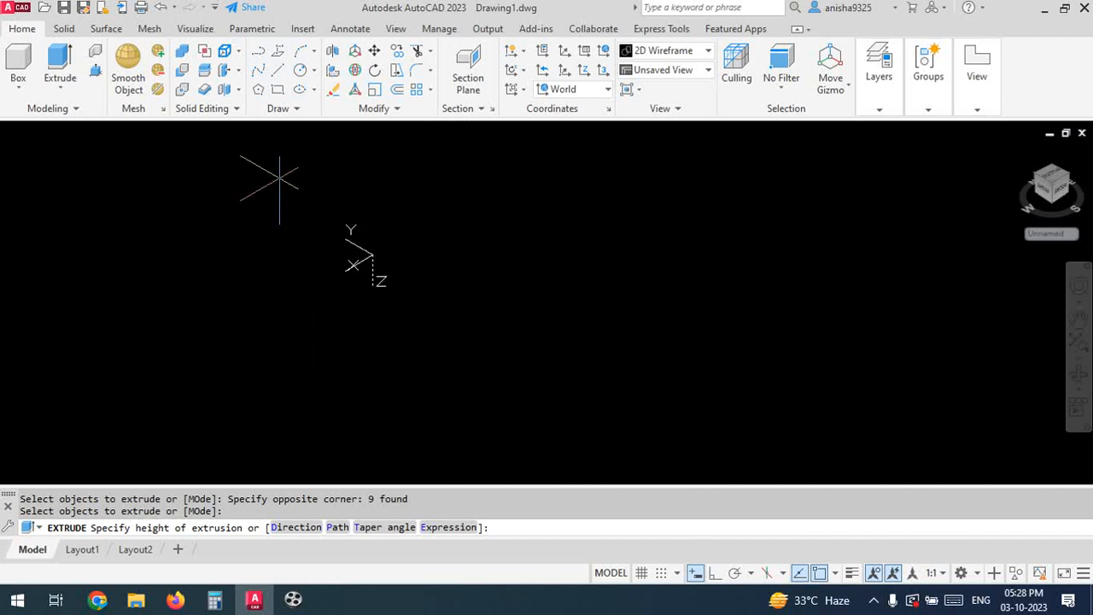
scroll(406, 218, "up", 4)
scroll(406, 219, "down", 5)
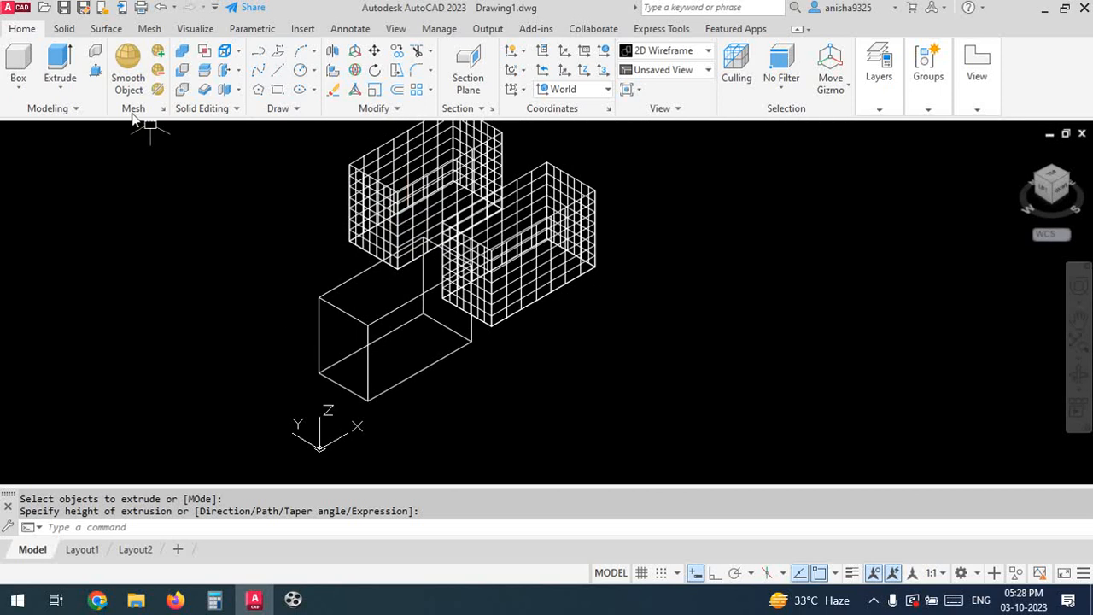
Apply the Conceptual visual style and compare the tops of the three extruded boxes up close
left_click(108, 134)
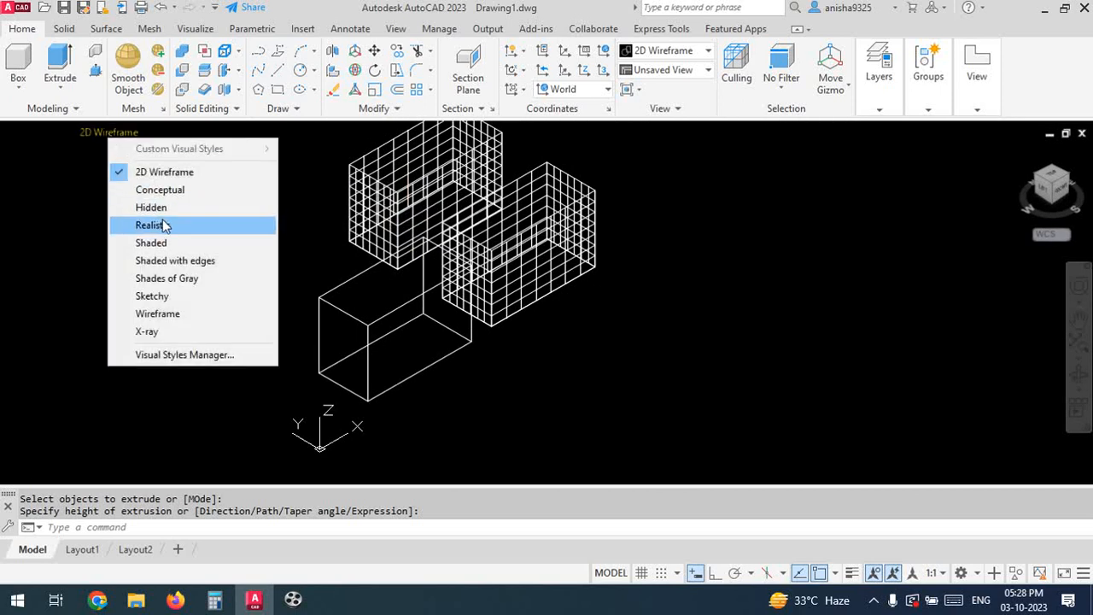
left_click(160, 191)
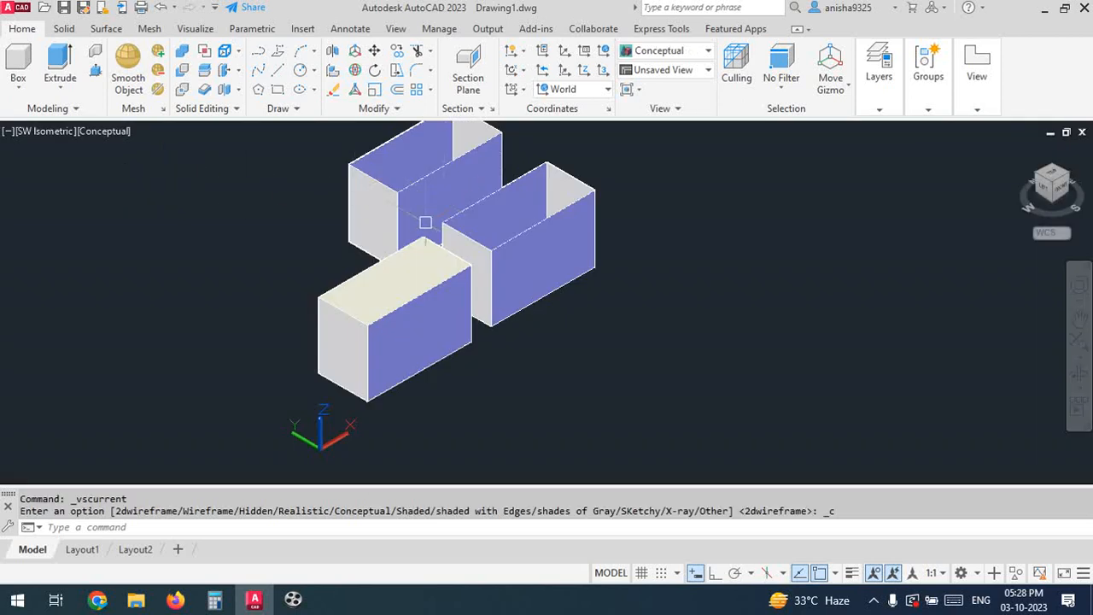
scroll(343, 300, "up", 5)
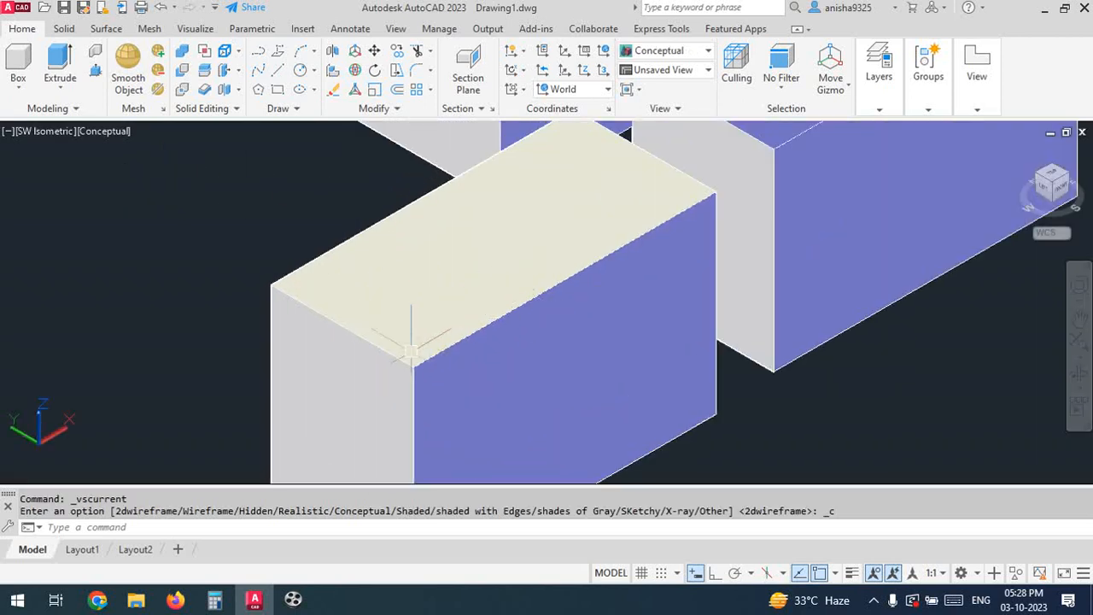
scroll(322, 318, "down", 5)
scroll(344, 203, "up", 5)
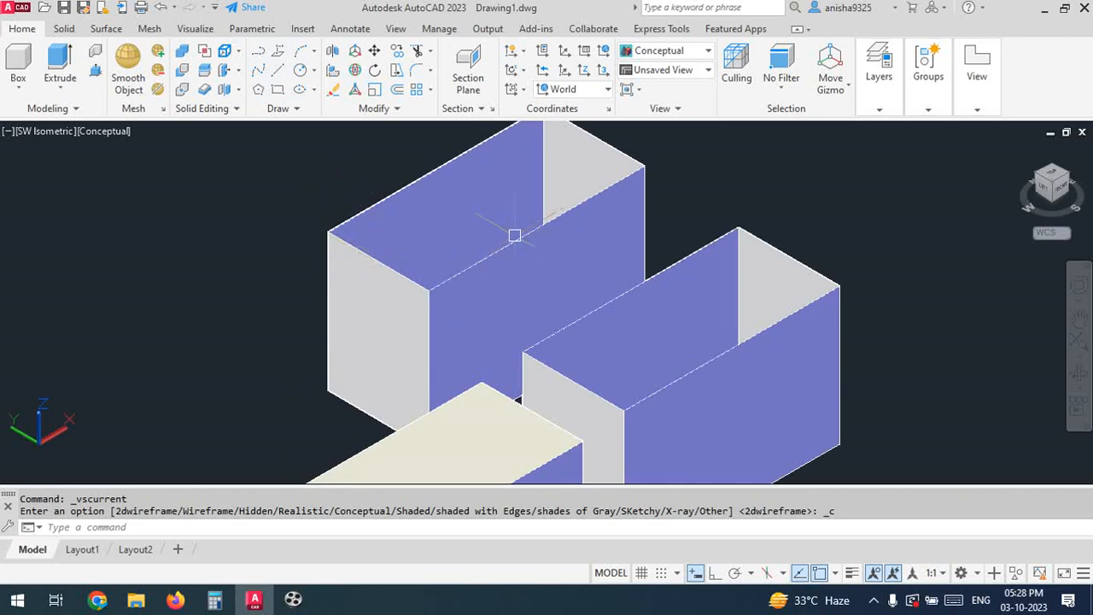
mouse_move(515, 235)
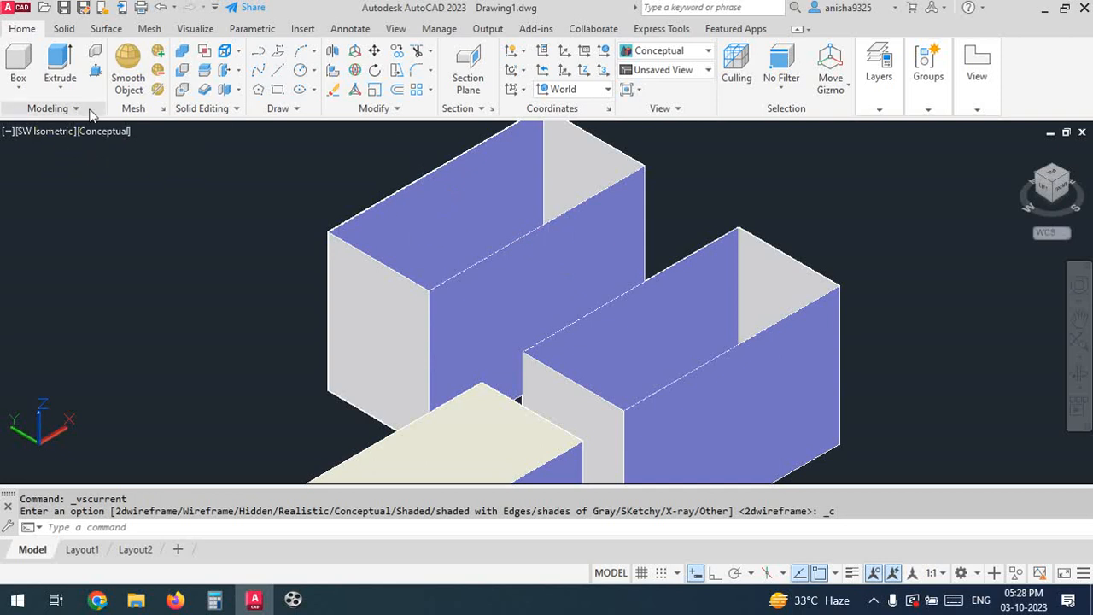
Extrude the far long side surface of the rear open box across to the opposite wall, closing its top
left_click(58, 62)
left_click(416, 198)
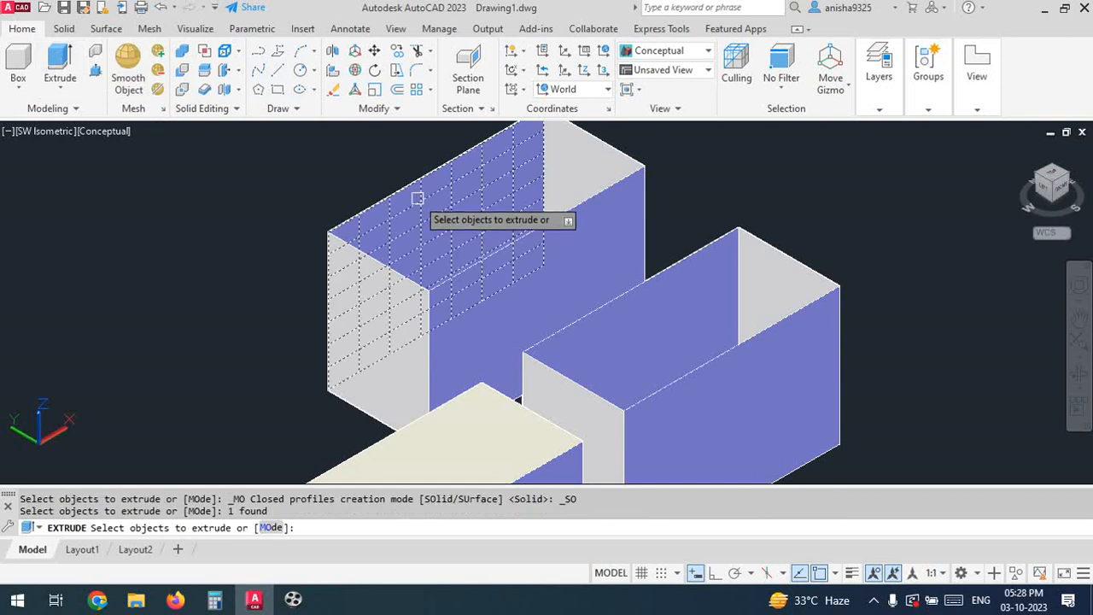
key("Return")
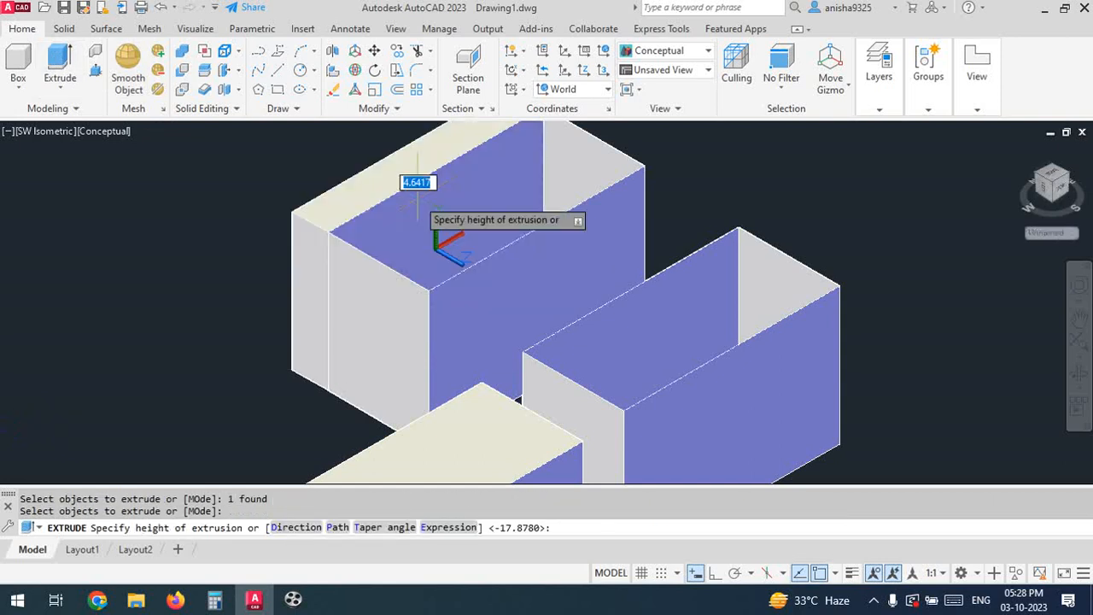
left_click(434, 296)
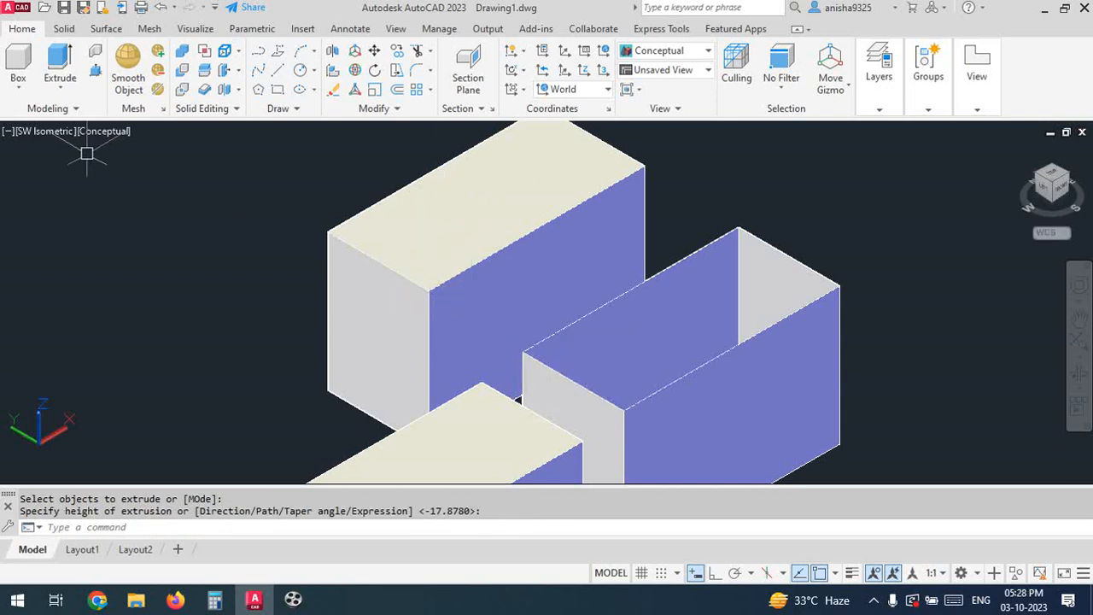
Apply the 2D Wireframe visual style and inspect the extruded boxes' surfaces
left_click(114, 135)
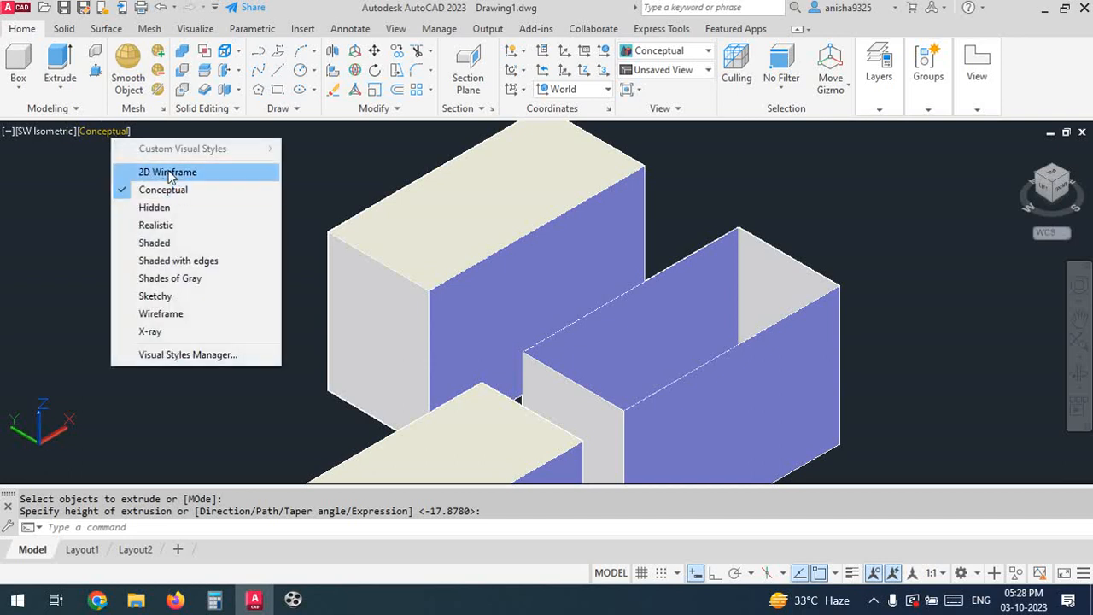
left_click(169, 174)
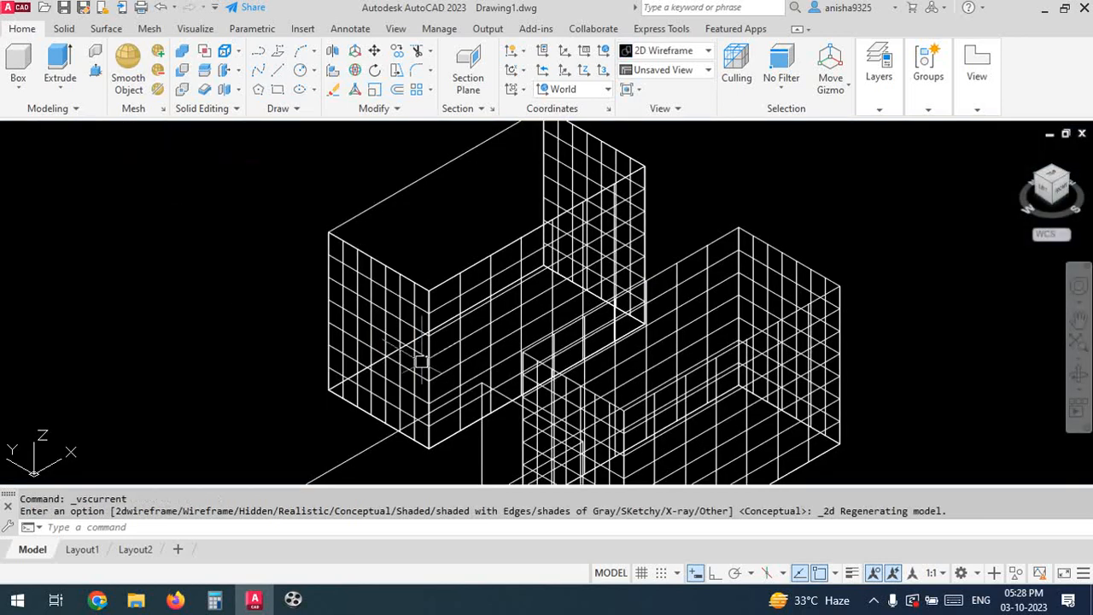
scroll(481, 298, "up", 5)
scroll(479, 298, "down", 5)
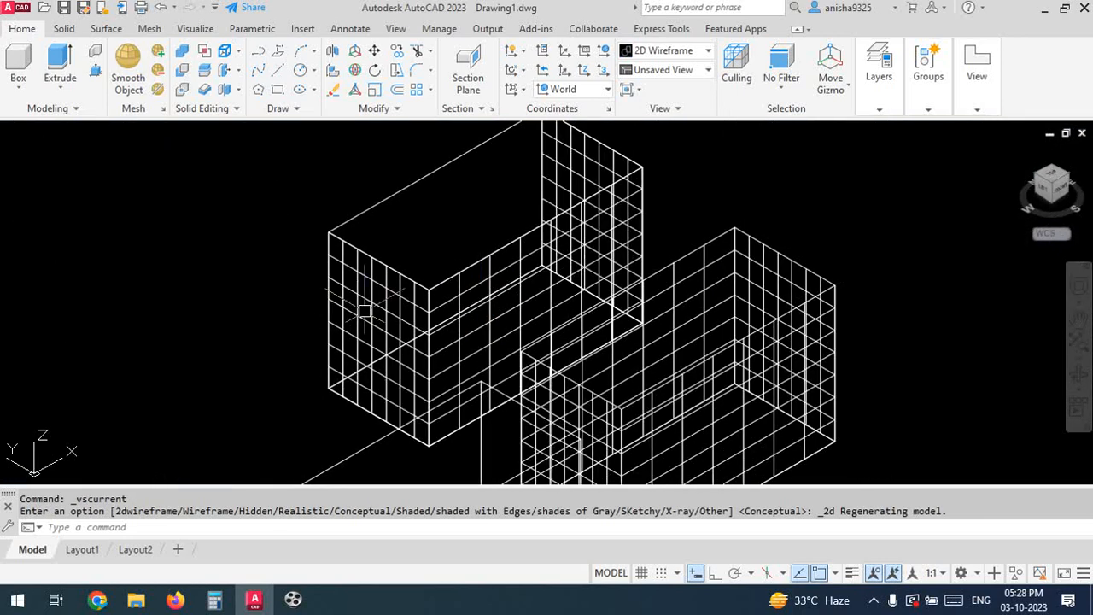
Erase the short front end surface of the rear box
scroll(395, 309, "up", 5)
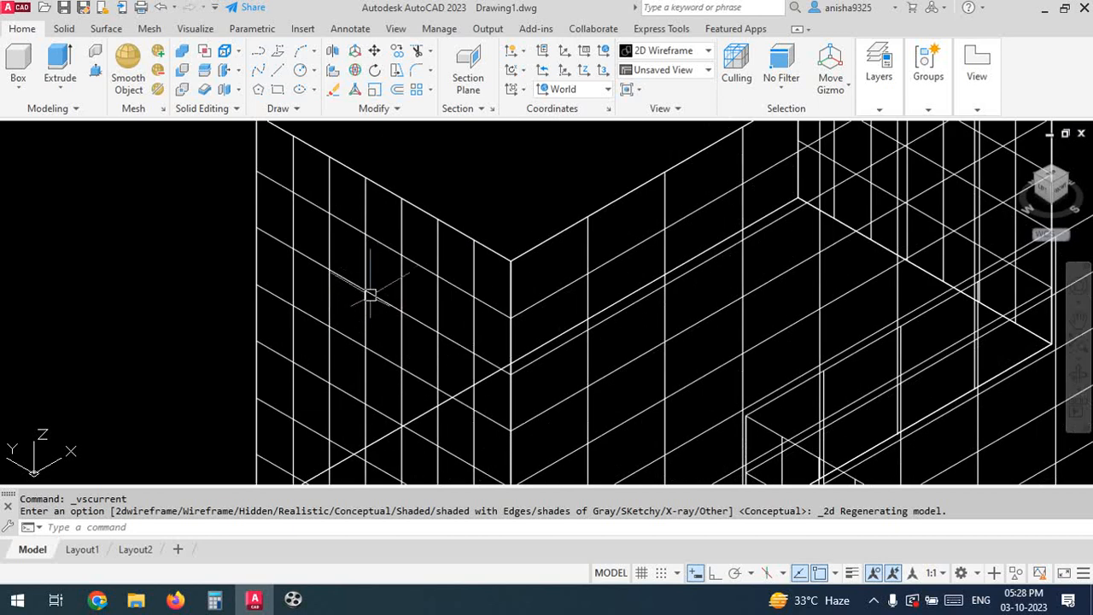
left_click(364, 298)
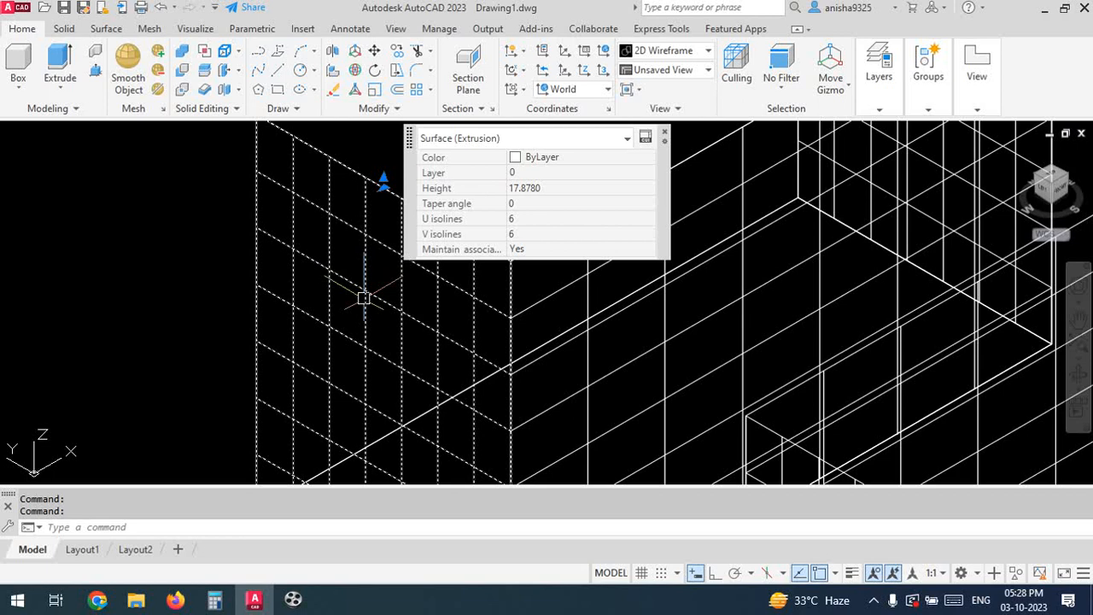
type("E")
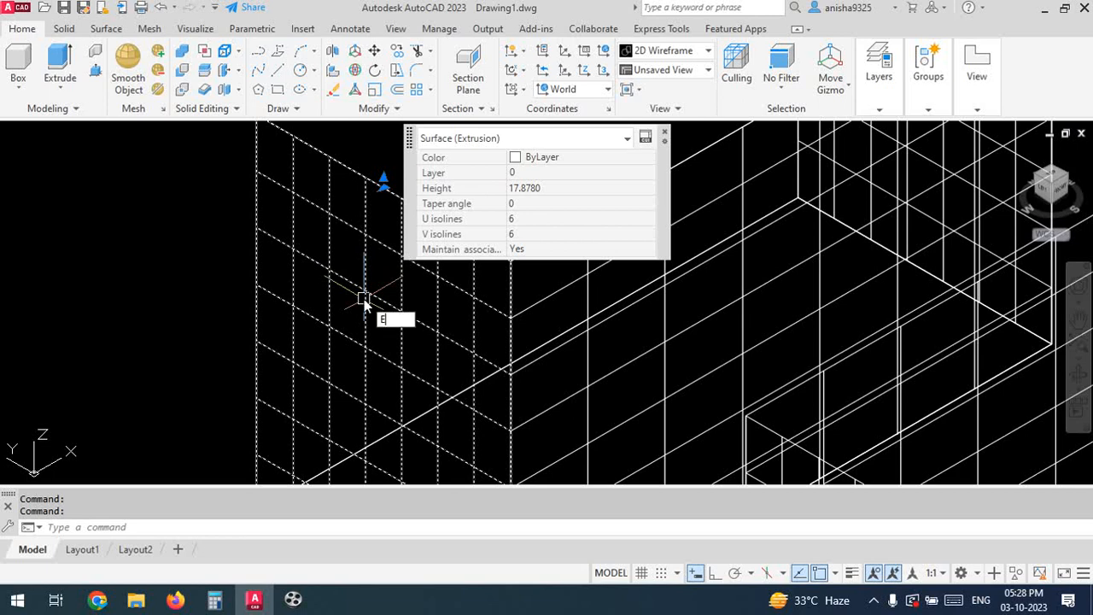
key("Return")
scroll(354, 334, "down", 3)
scroll(487, 267, "up", 2)
scroll(490, 265, "up", 1)
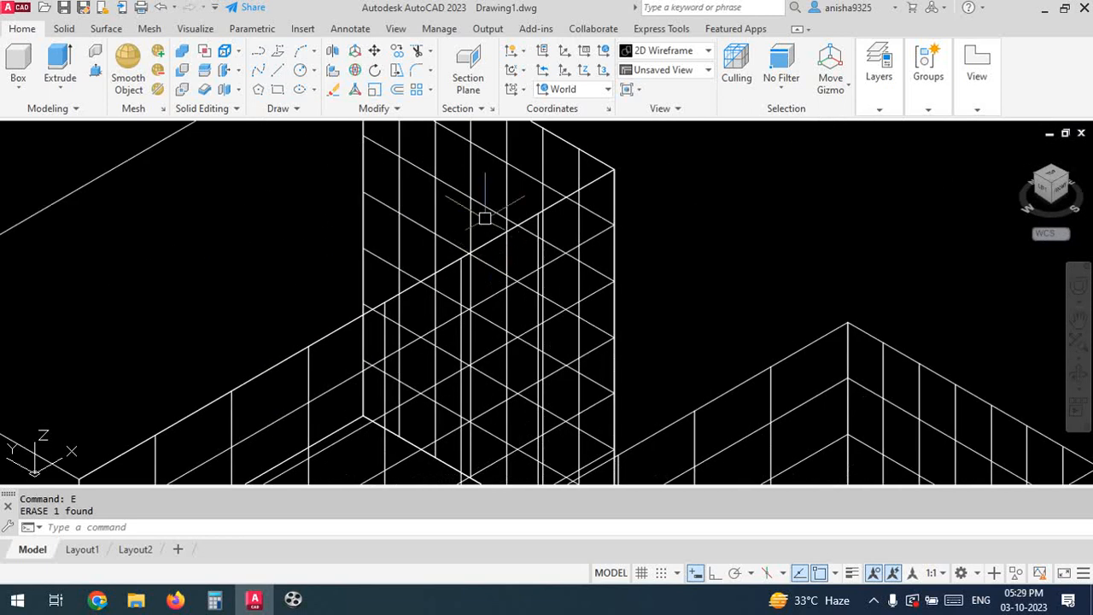
scroll(488, 239, "down", 4)
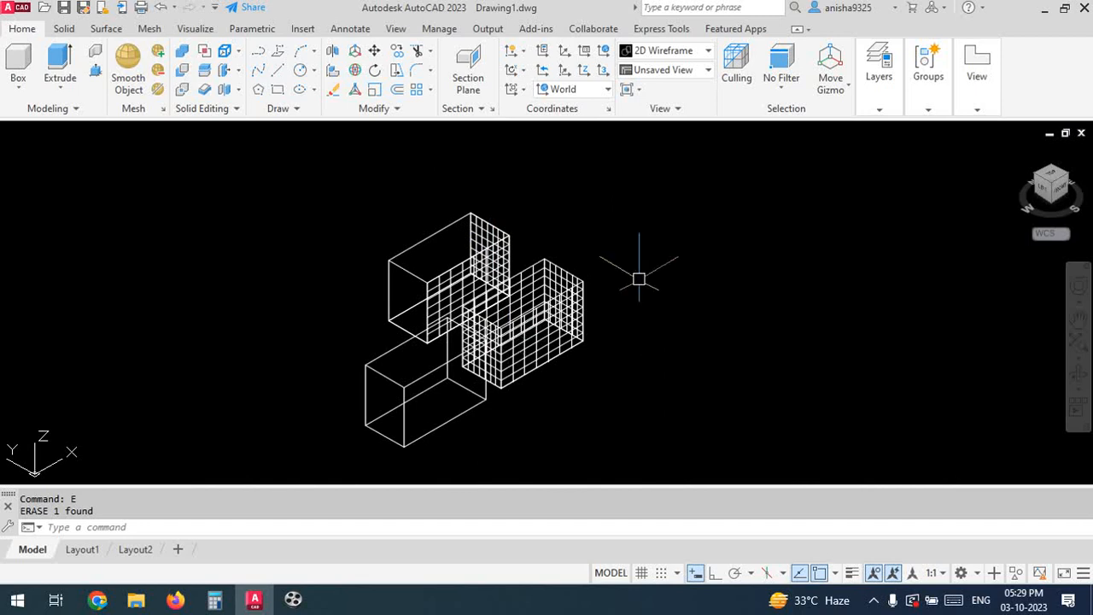
Undo the erase, visual style changes and extrusions until only the three flat rectangles remain
key("ctrl+z")
key("ctrl+z")
key("ctrl+z")
key("ctrl+z")
key("ctrl+z")
key("ctrl+z")
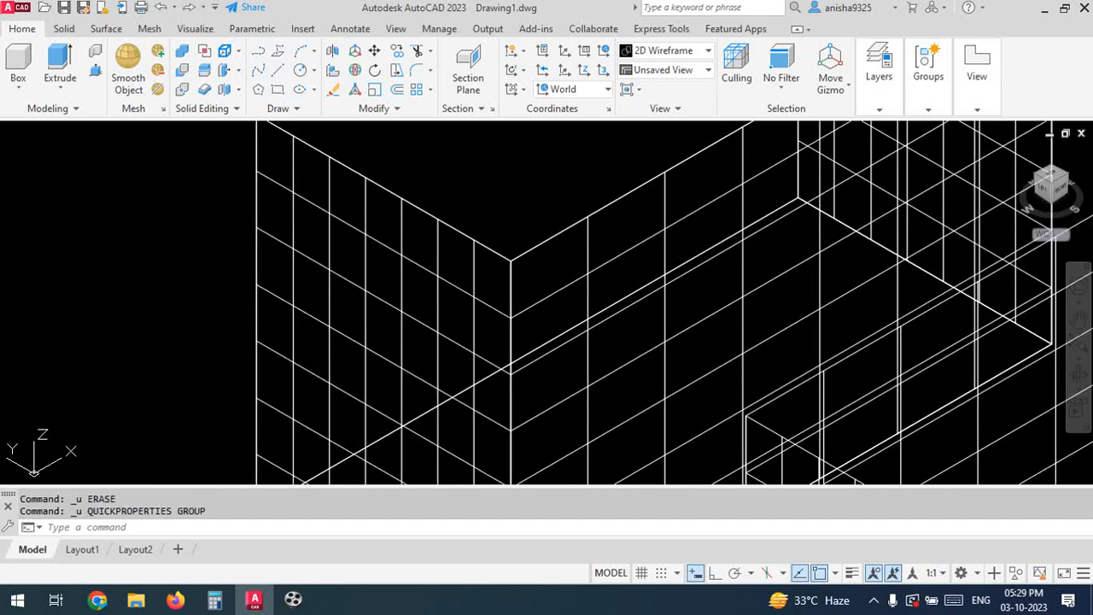
key("ctrl+z")
key("ctrl+z")
key("ctrl+z")
key("ctrl+z")
key("ctrl+z")
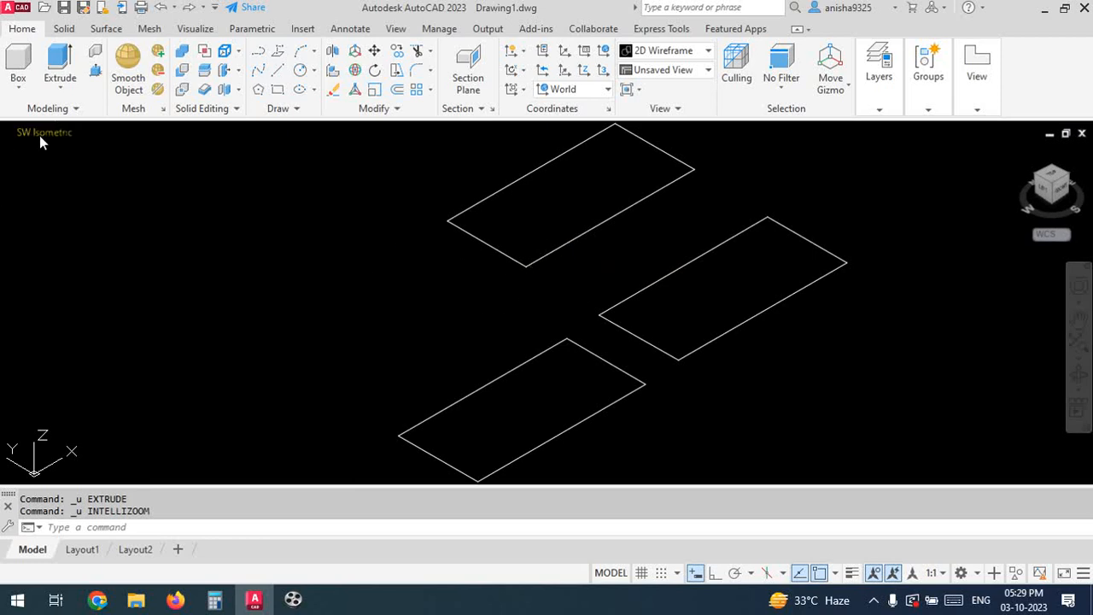
Switch the model to the Top view and erase the original closed rectangle at the lower left
left_click(40, 134)
left_click(94, 173)
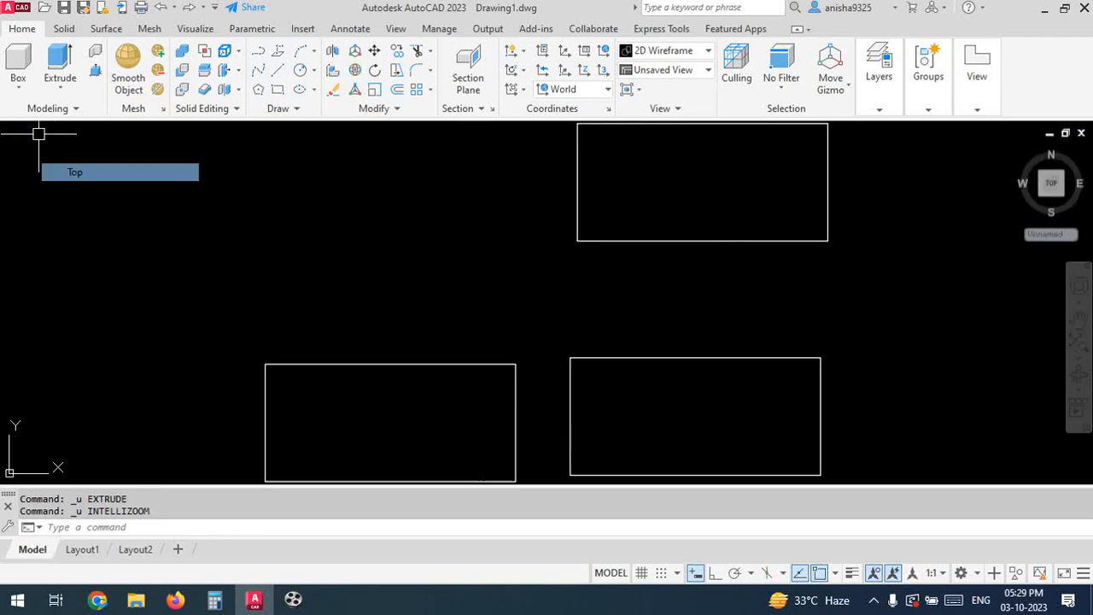
left_click(529, 231)
left_click(307, 381)
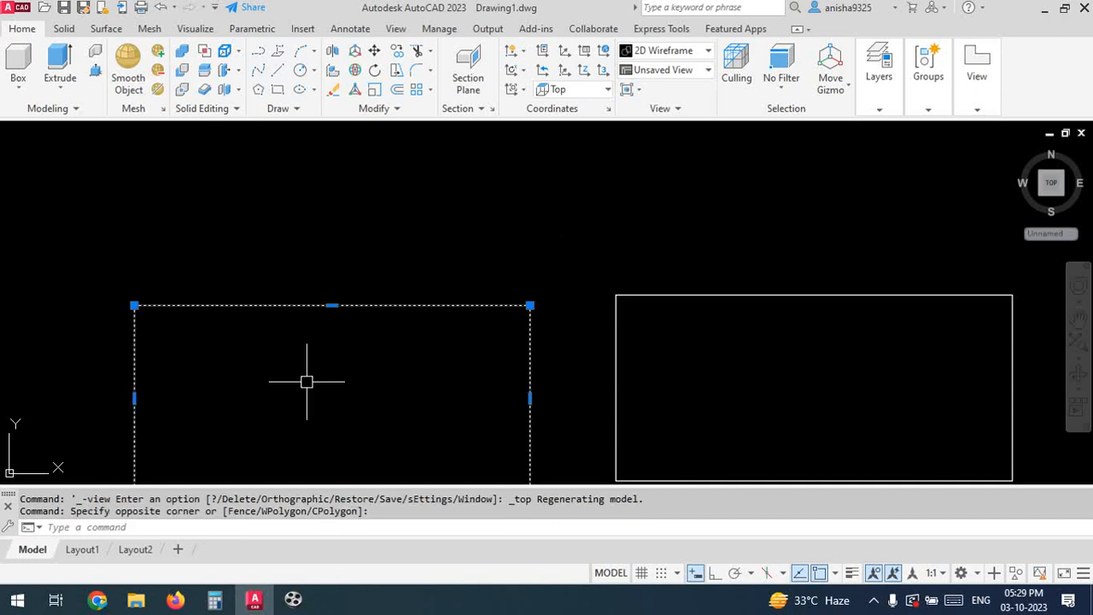
type("e")
key("Return")
Create a region from the four lines of the lower exploded rectangle, check it by selecting it, and clear the selection
scroll(415, 341, "down", 5)
scroll(424, 342, "up", 3)
scroll(424, 343, "down", 4)
scroll(380, 402, "up", 4)
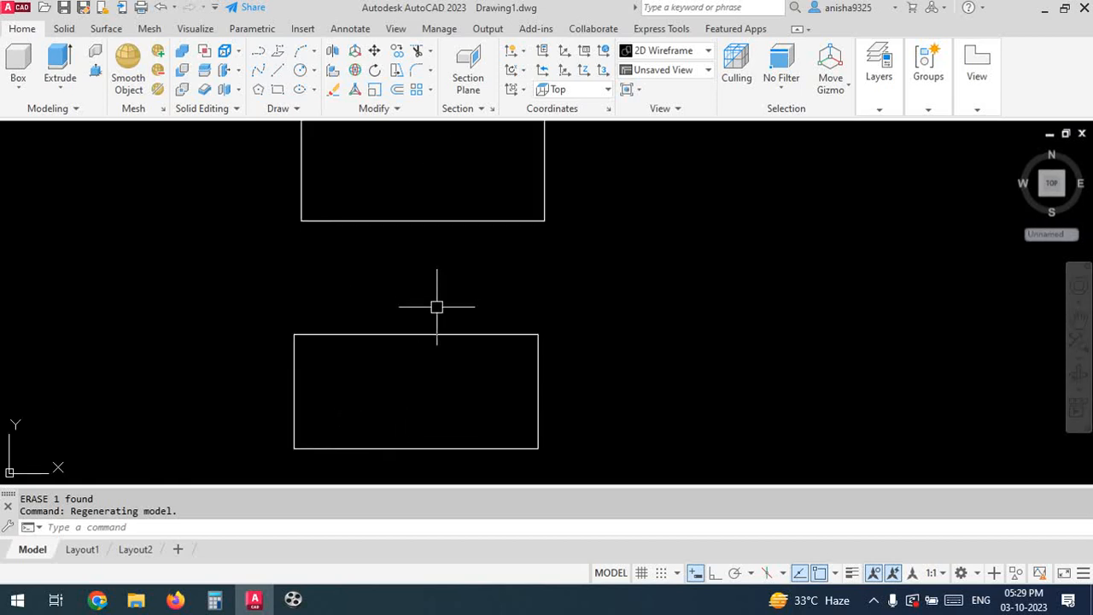
scroll(436, 307, "down", 2)
type("REG")
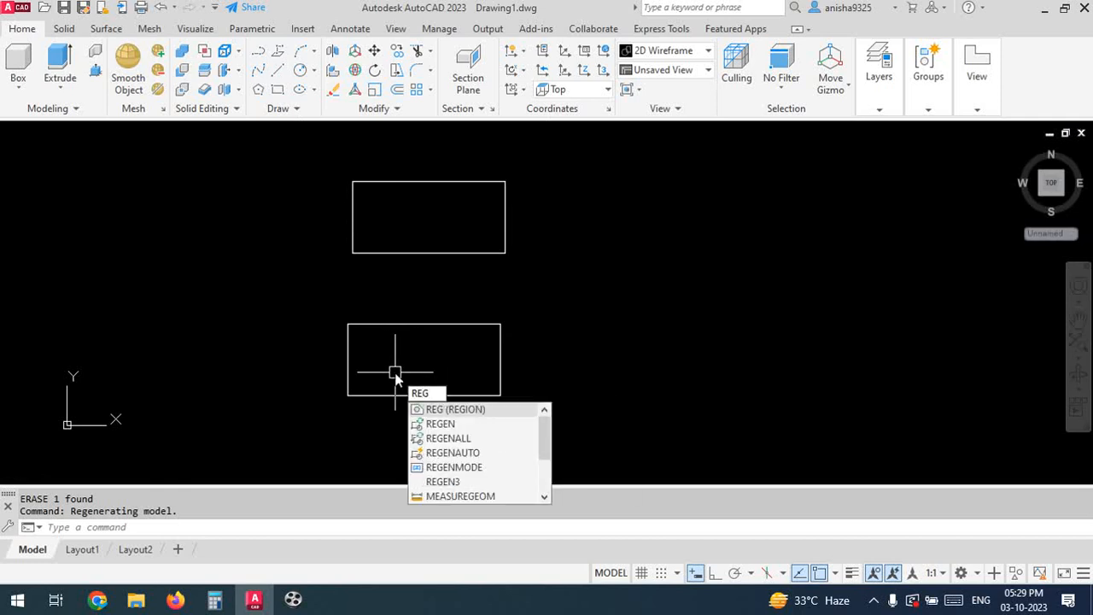
key("Return")
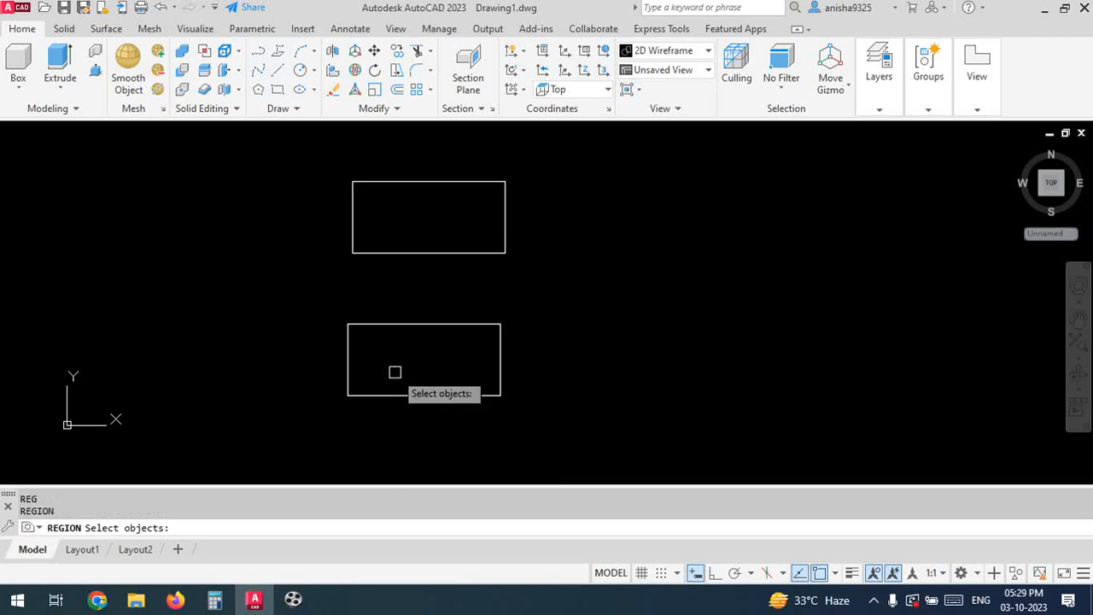
left_click(544, 299)
left_click(345, 401)
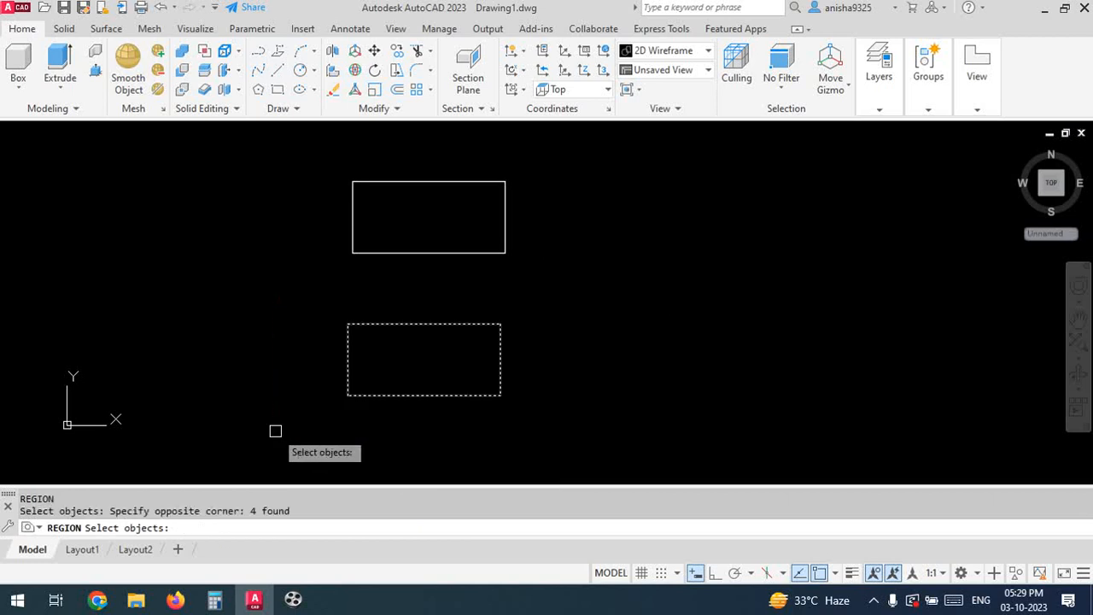
key("Return")
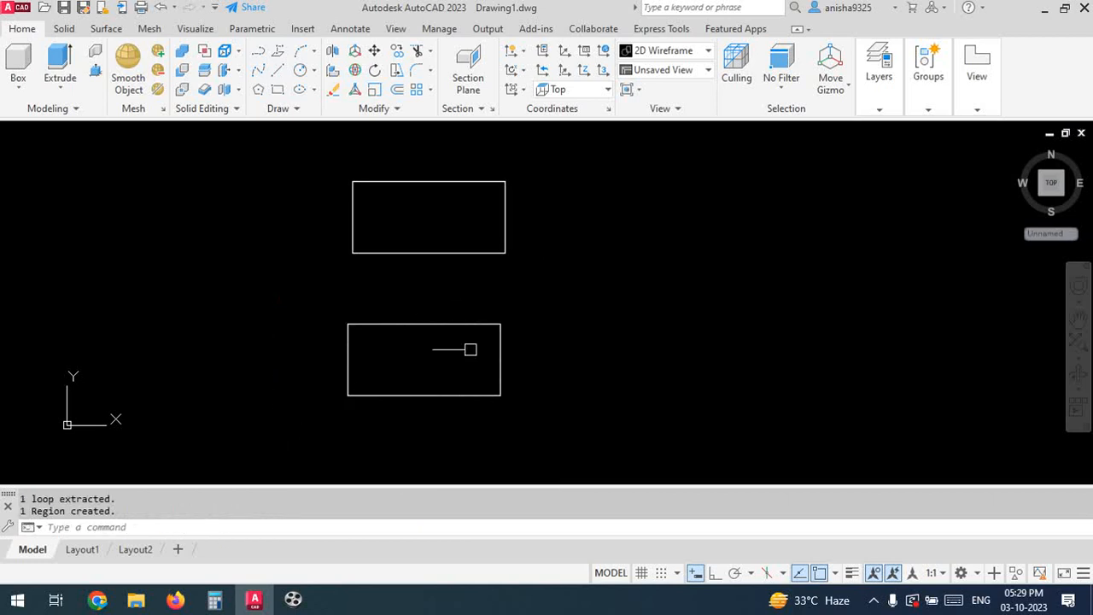
left_click(421, 325)
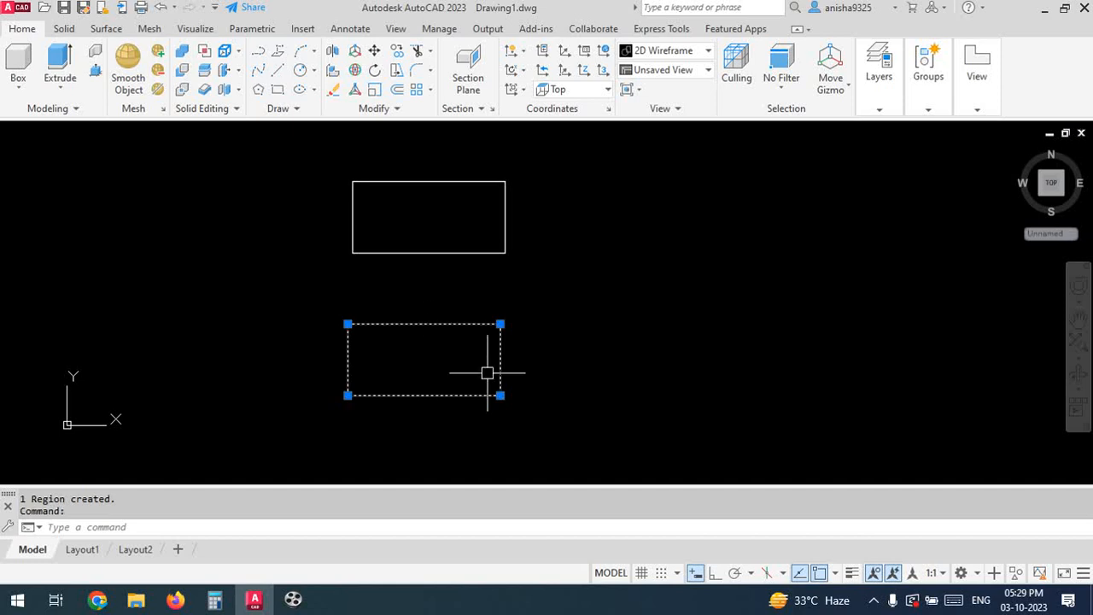
key("Escape")
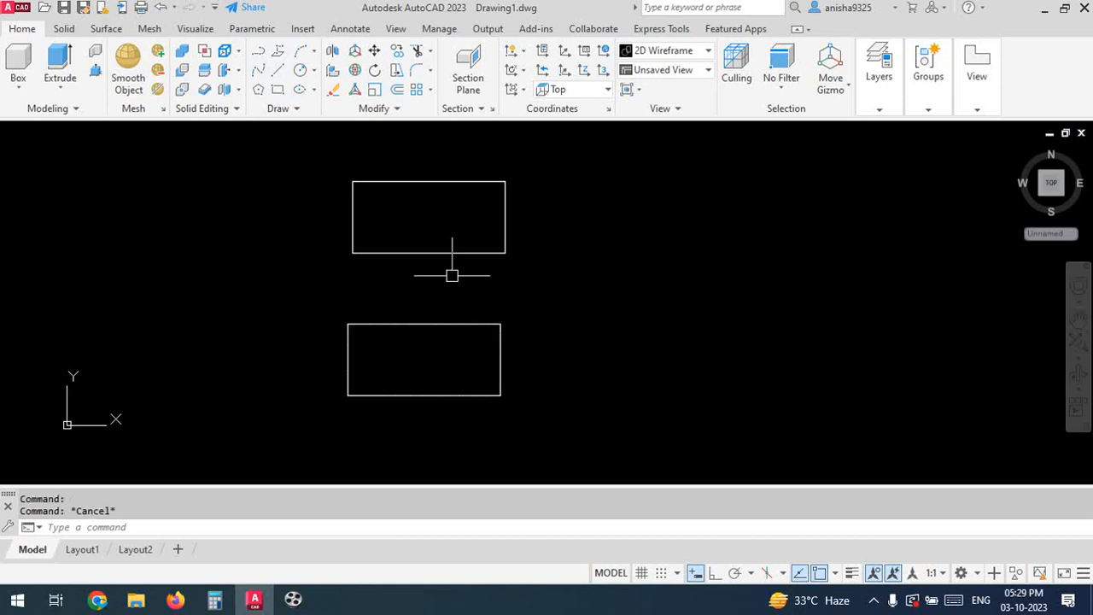
Draw a vertical line from the midpoint of the upper rectangle's top edge perpendicular to its bottom edge, splitting it in half
scroll(410, 181, "up", 2)
type("L")
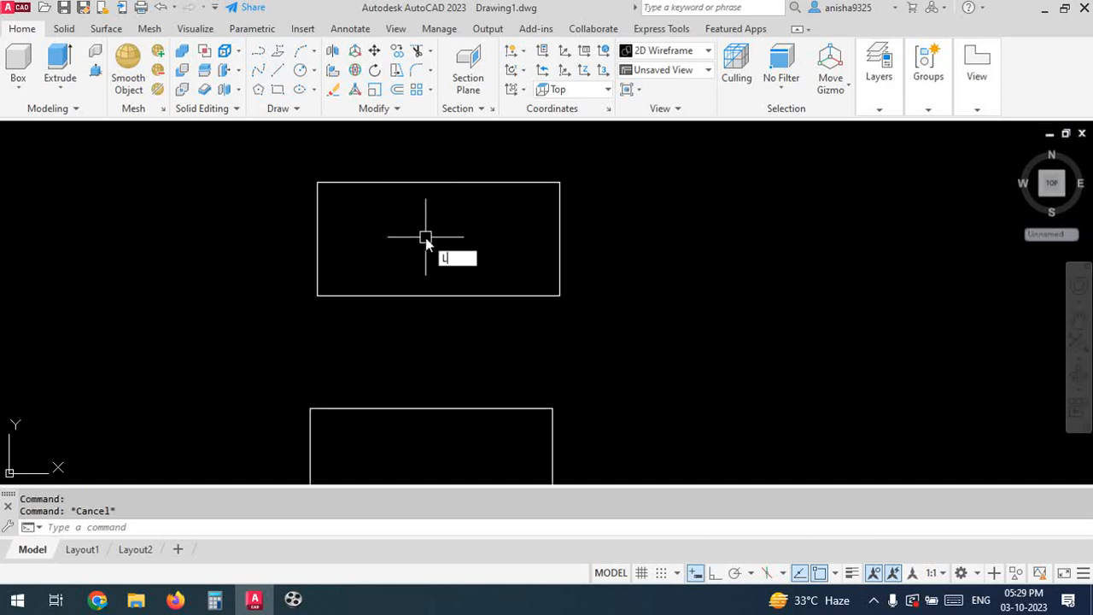
key("Return")
left_click(438, 182)
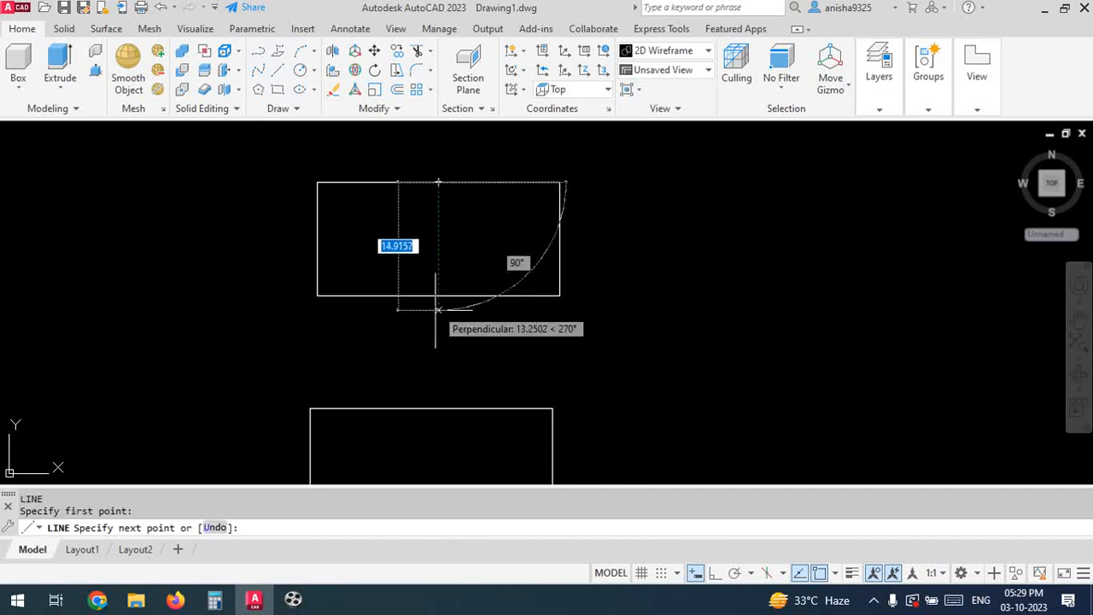
left_click(439, 295)
key("Return")
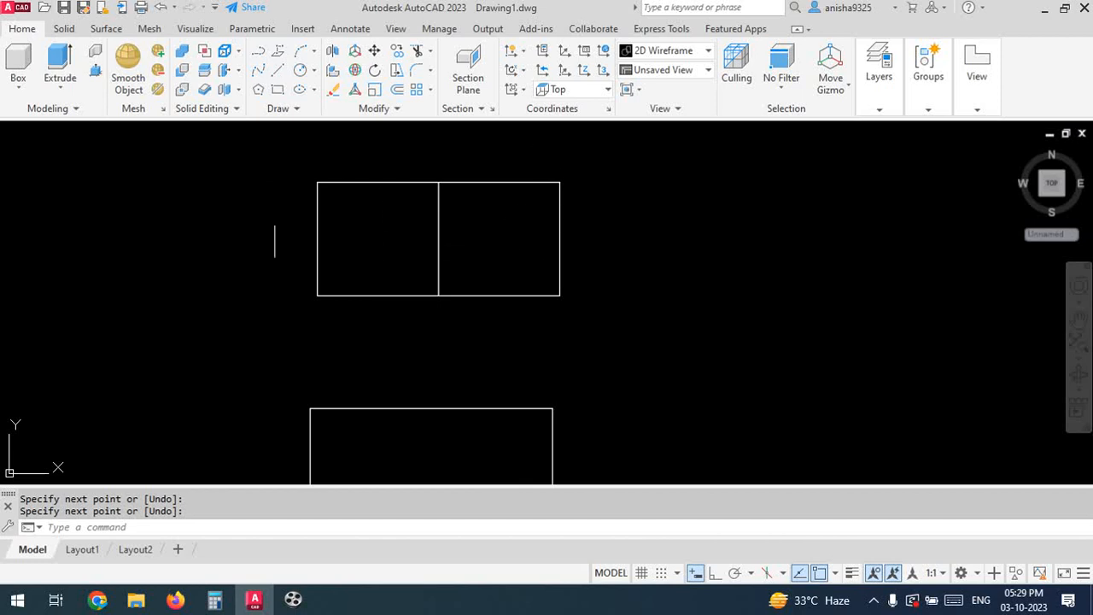
Try to create a region from the lines around the upper rectangle's right half, and check its right edge by selecting it
type("REG")
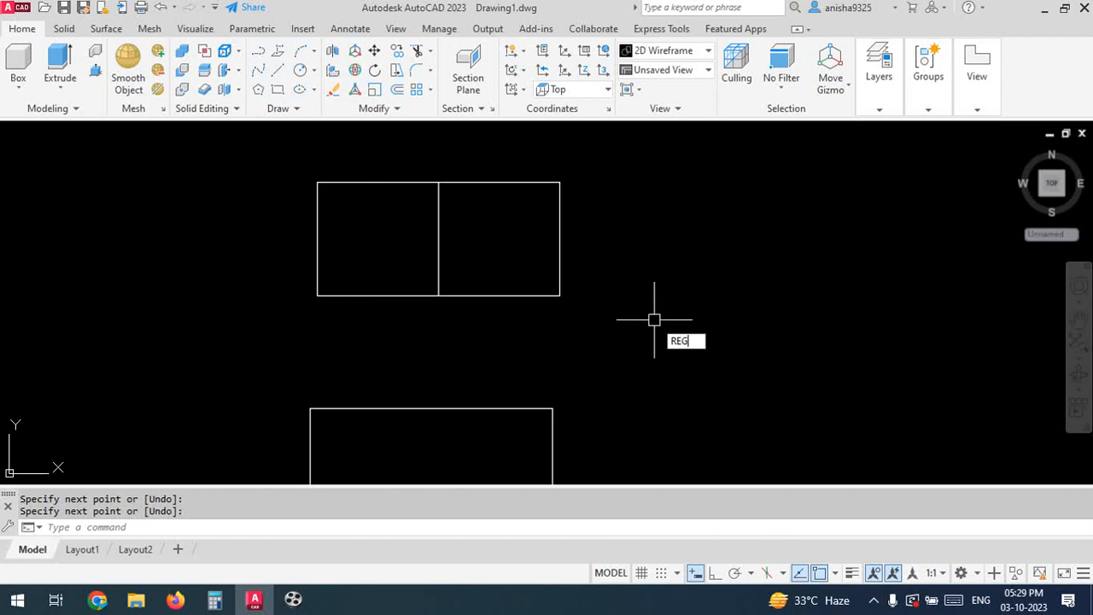
key("Return")
left_click(560, 229)
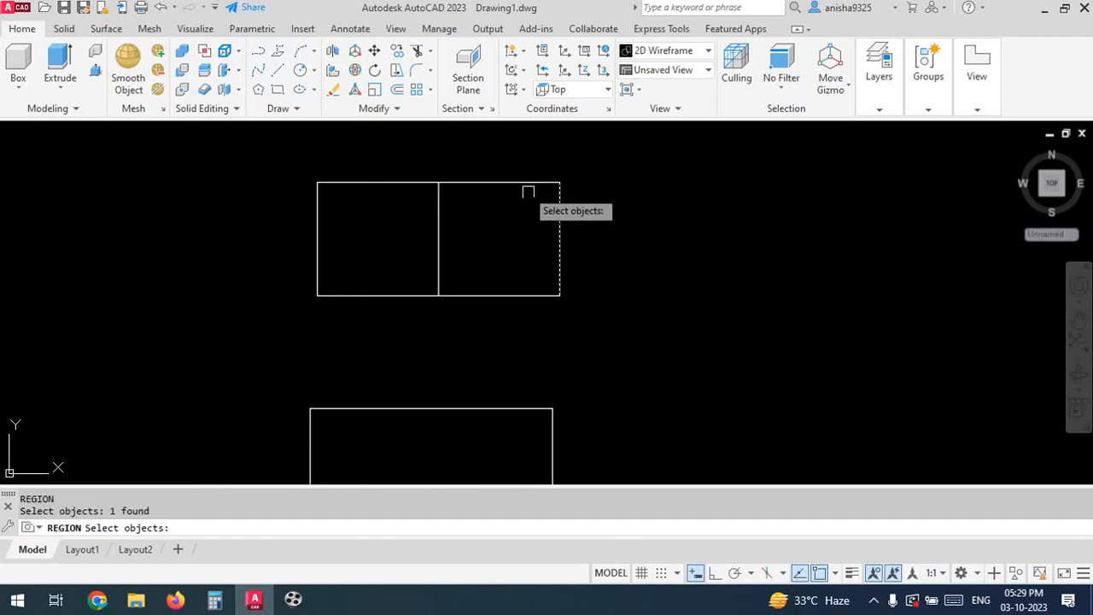
left_click(512, 182)
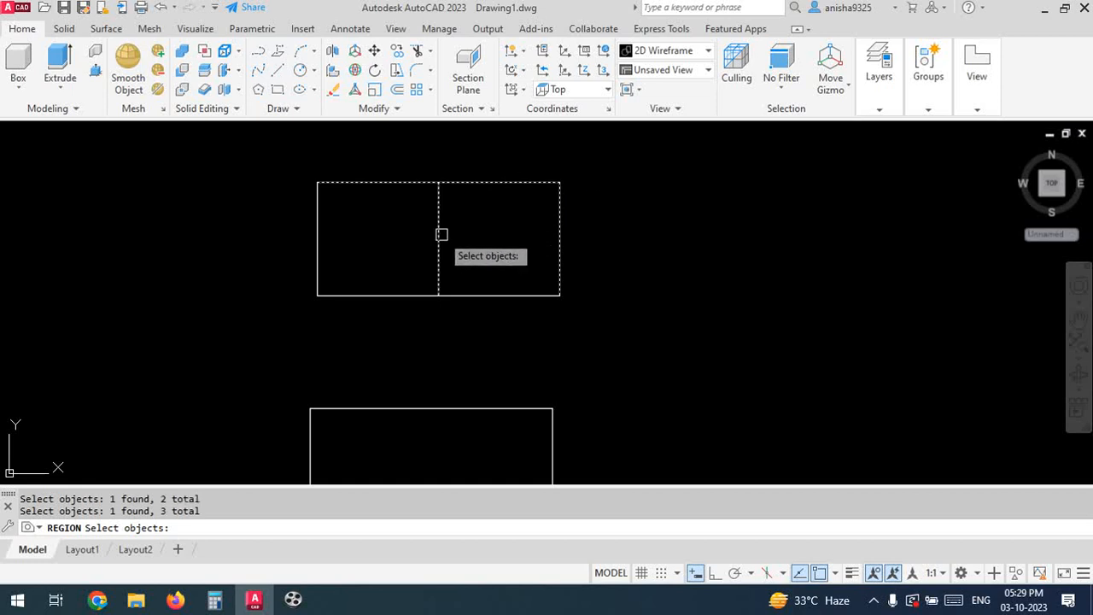
left_click(510, 295)
key("Return")
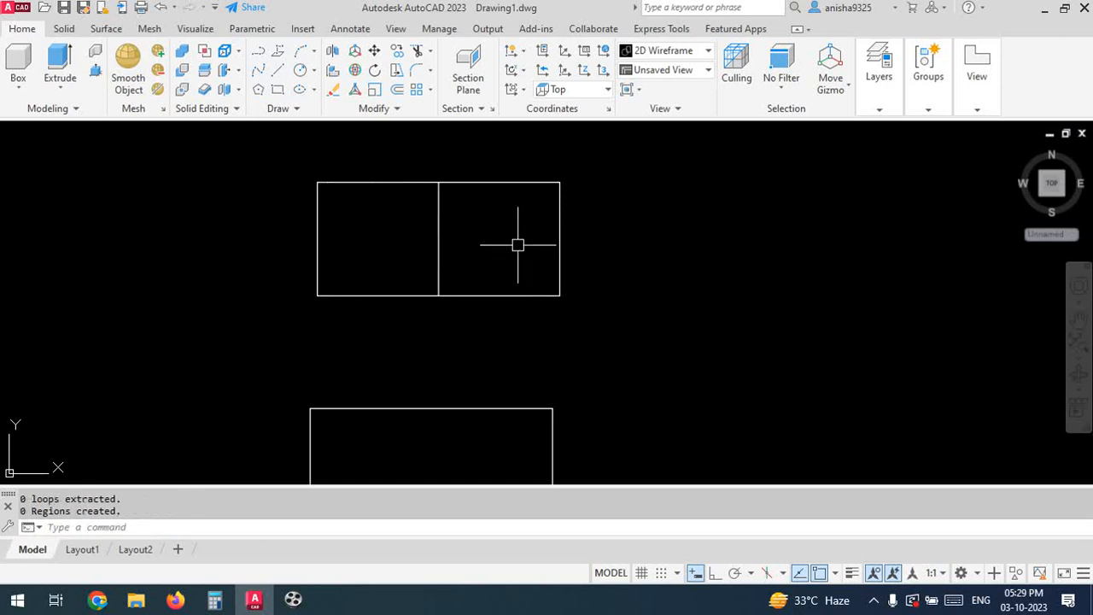
left_click(561, 232)
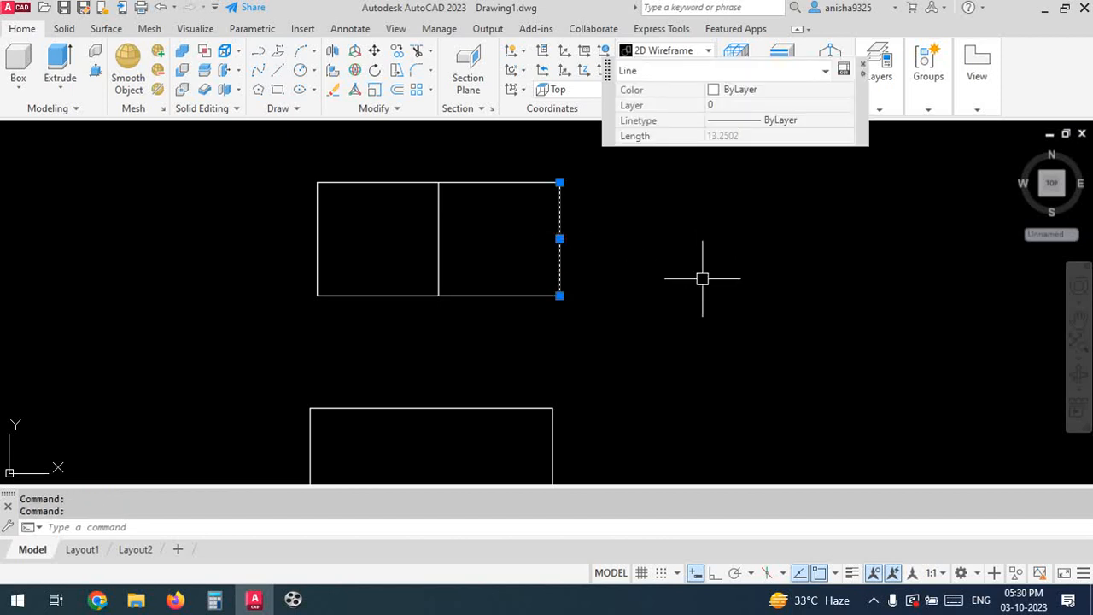
key("Escape")
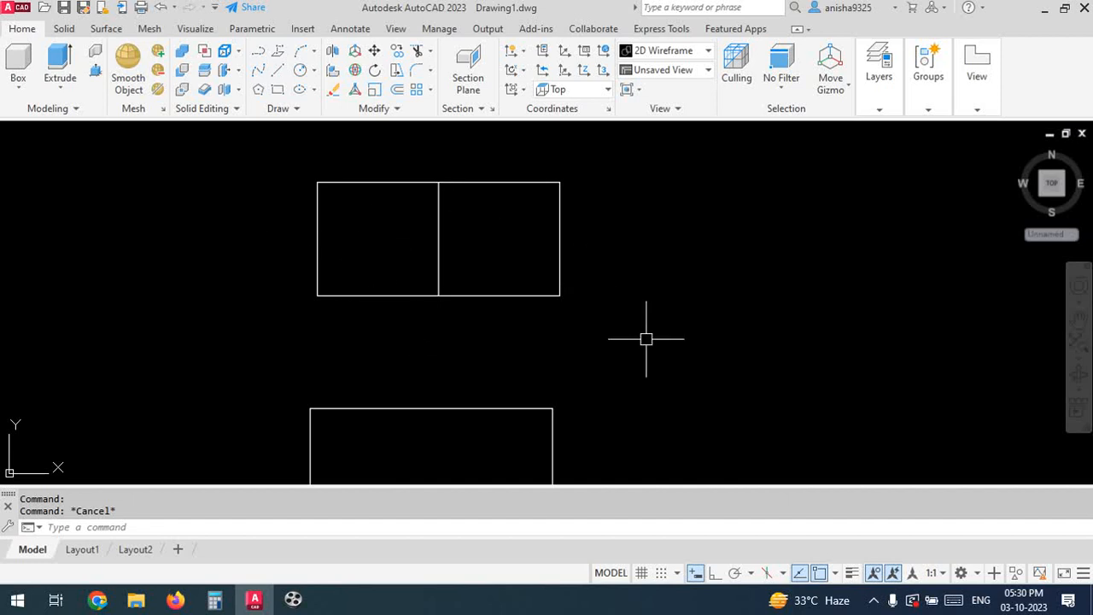
Create polyline boundaries with the Boundary command by picking internal points in the right and left halves of the upper rectangle
type("BO")
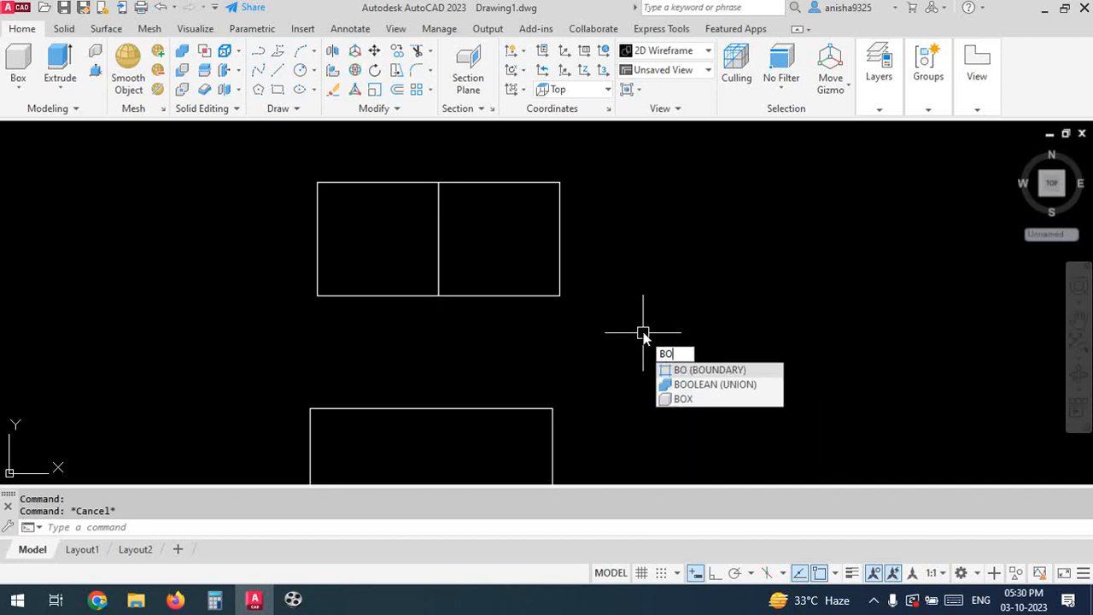
key("Return")
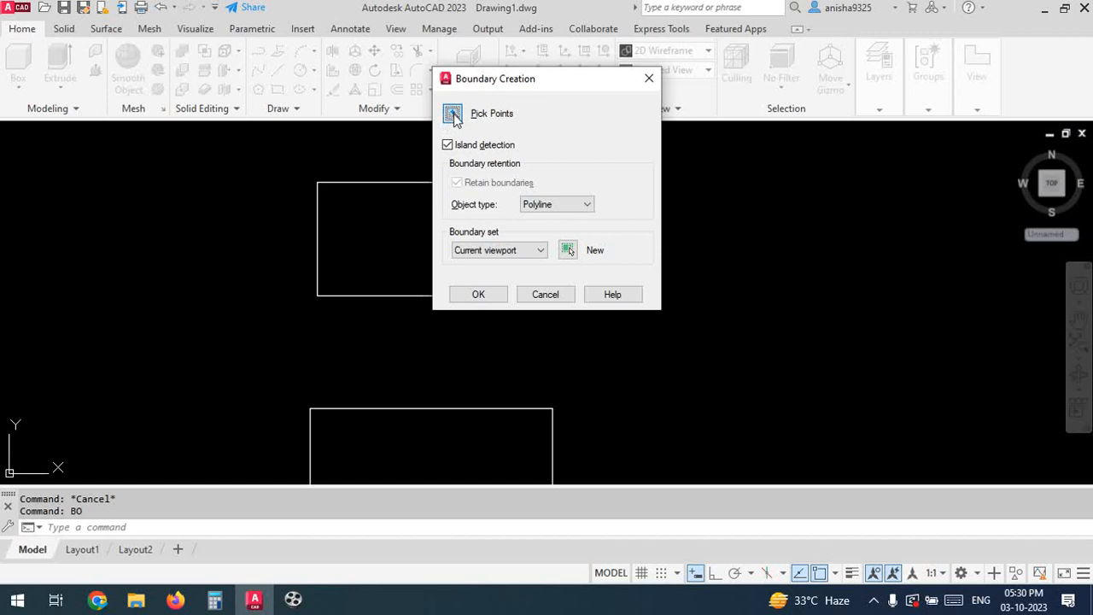
left_click(454, 115)
left_click(491, 231)
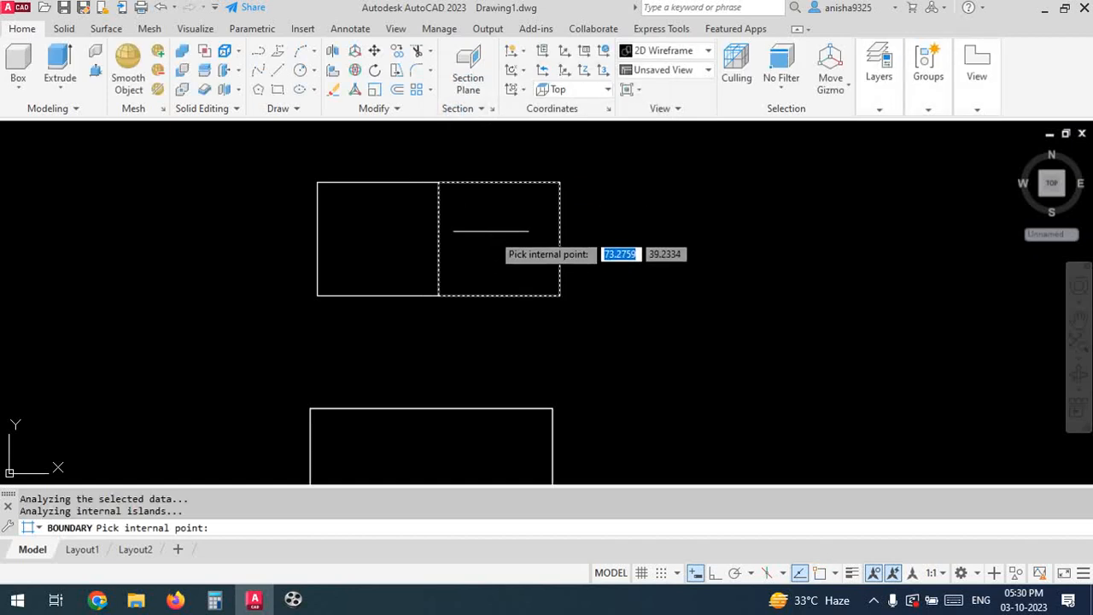
left_click(368, 236)
key("Return")
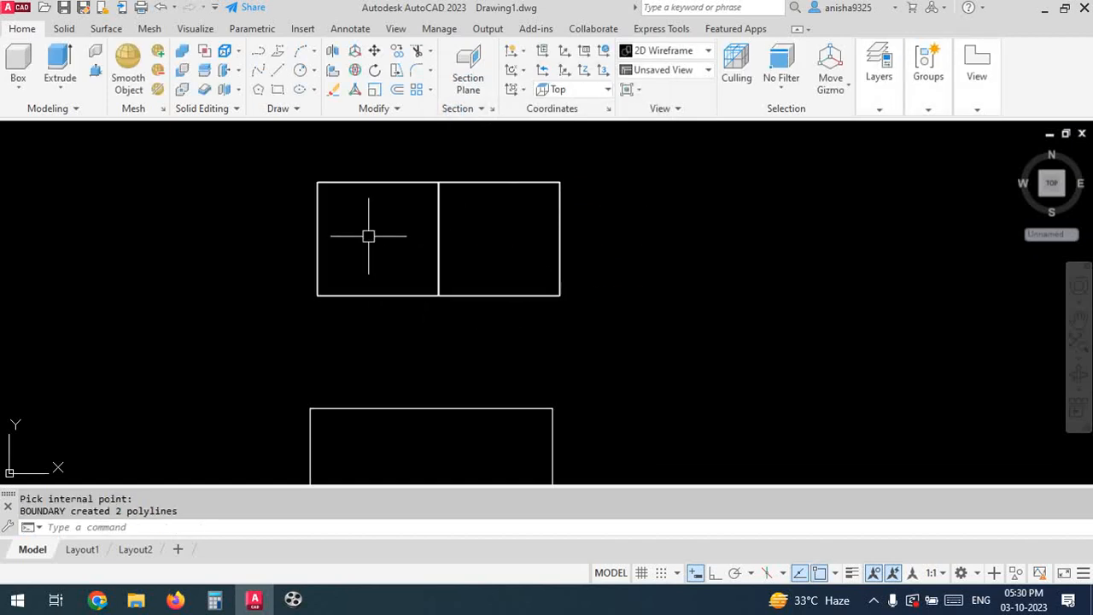
Move both boundary polylines together to the right of the divided rectangle, and check the original rectangle's top edge by selecting it
type("M")
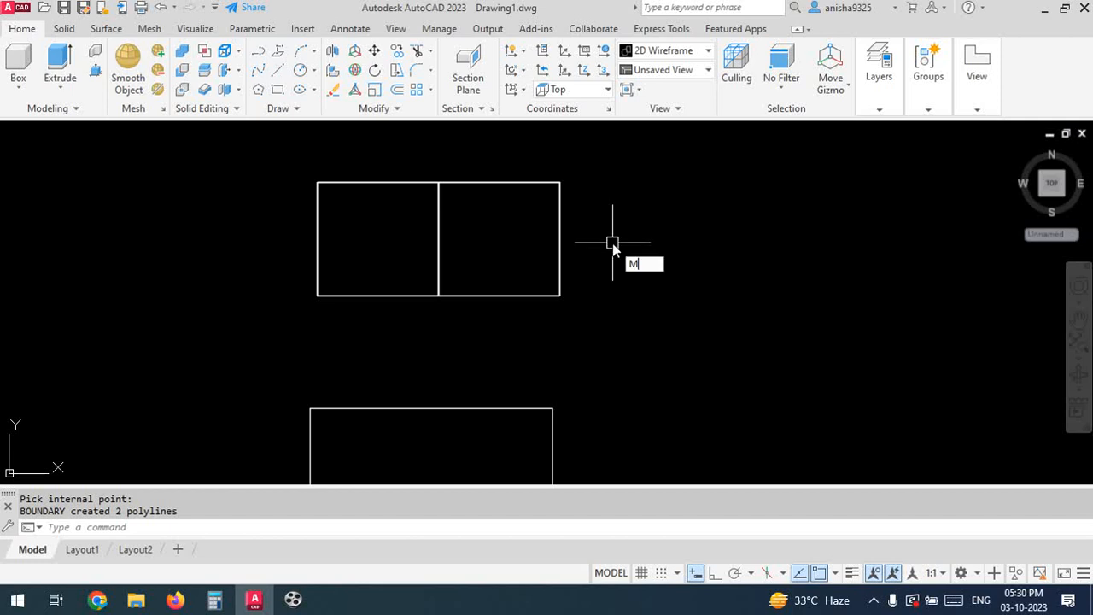
key("Return")
left_click(515, 295)
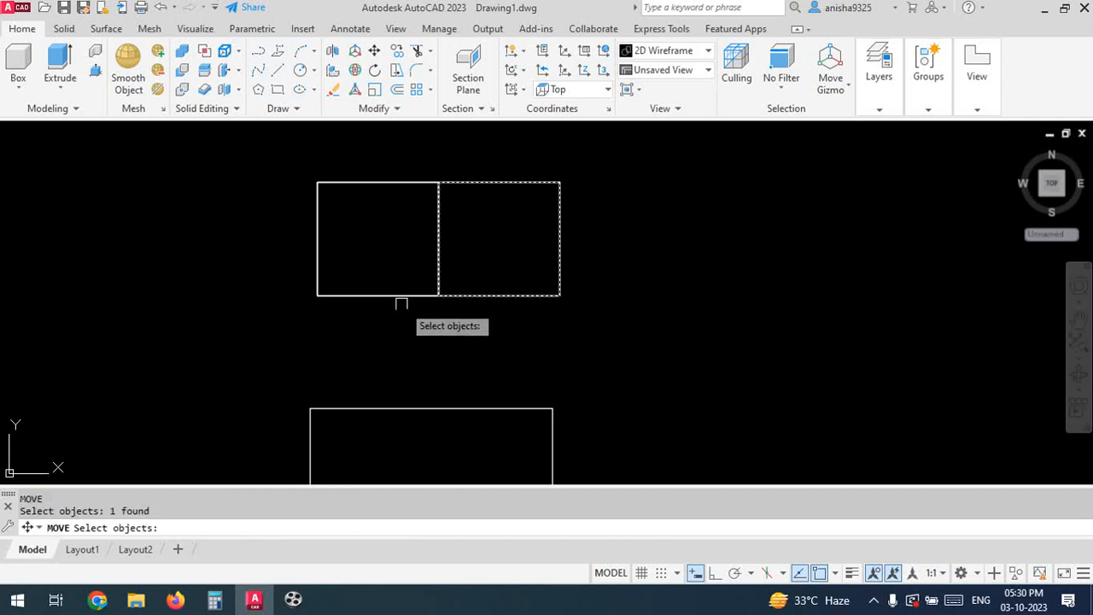
left_click(384, 296)
key("Return")
left_click(496, 237)
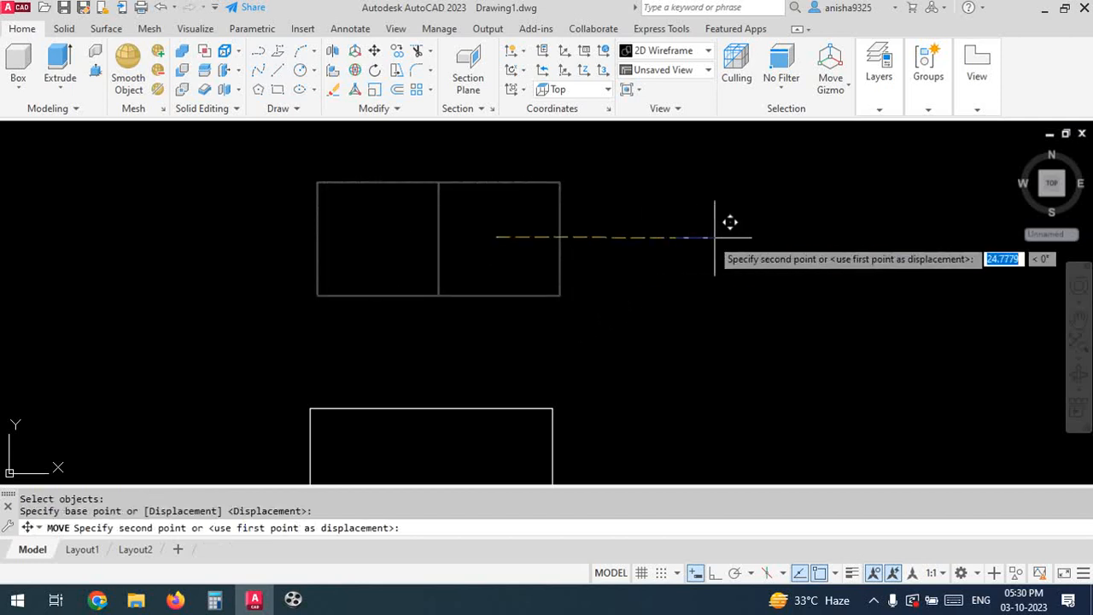
left_click(786, 240)
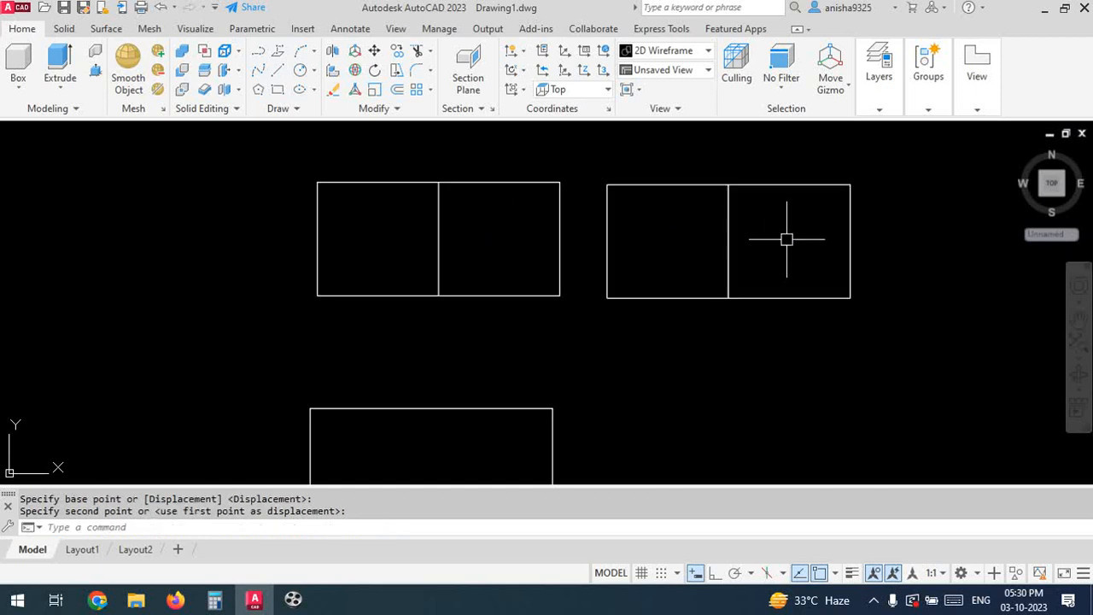
left_click(489, 183)
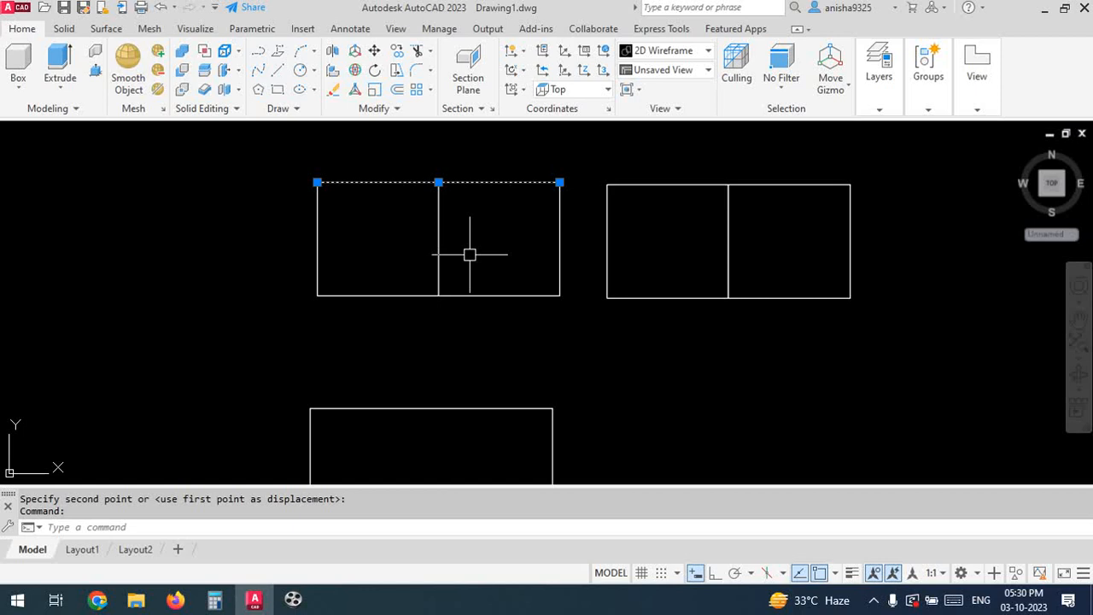
key("Escape")
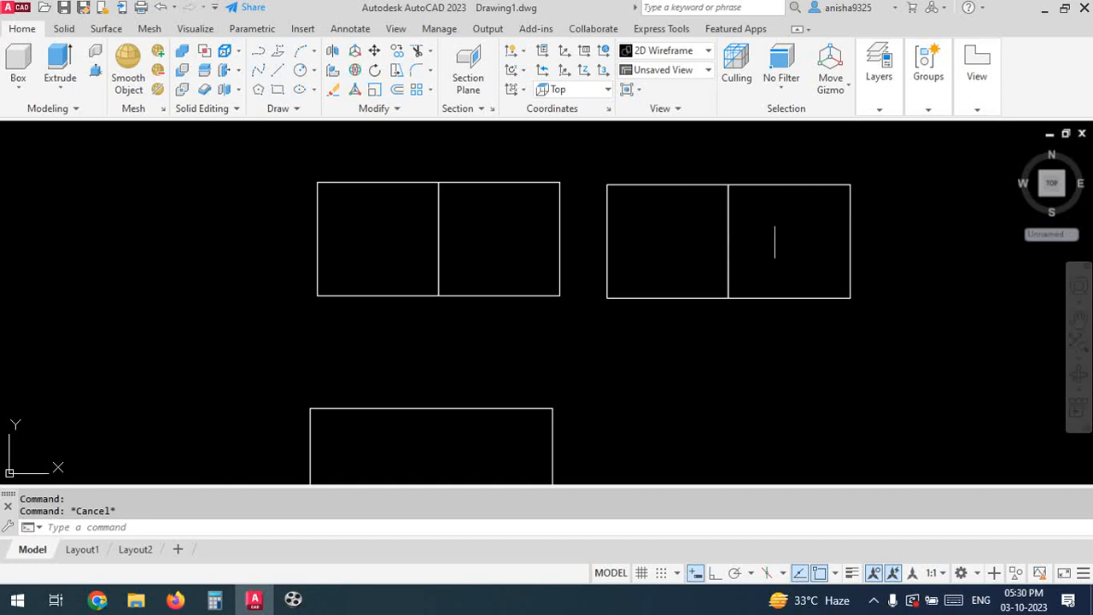
Move the right boundary polyline further right, separating it from the left one
type("m")
key("Return")
left_click(751, 185)
key("Return")
left_click(807, 233)
left_click(894, 232)
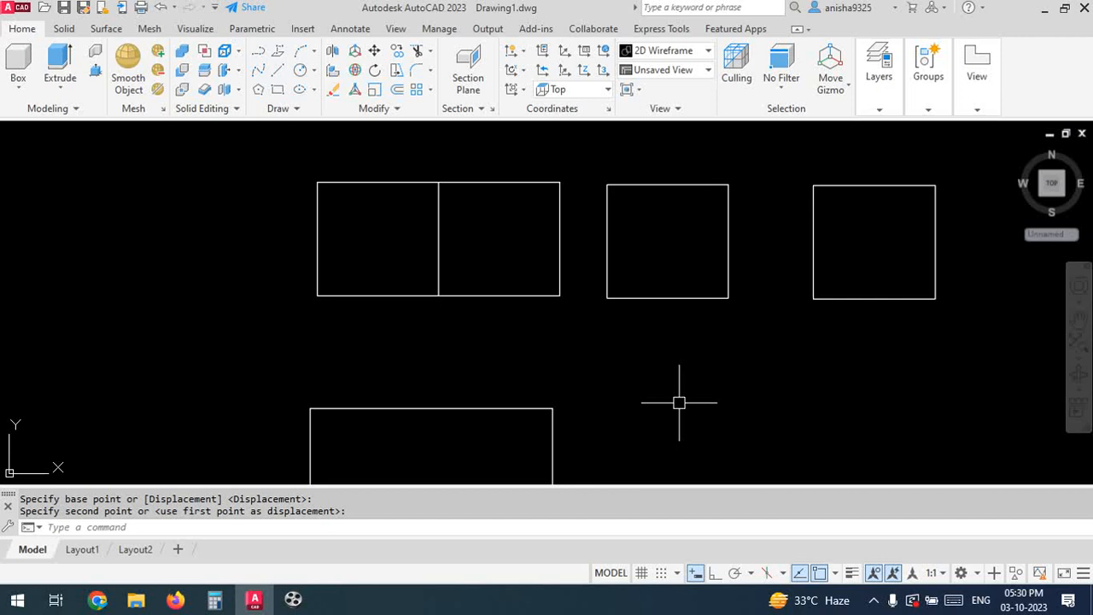
Move the lower rectangular region to the right, below the two separated boundary squares
scroll(605, 376, "down", 5)
scroll(594, 410, "up", 5)
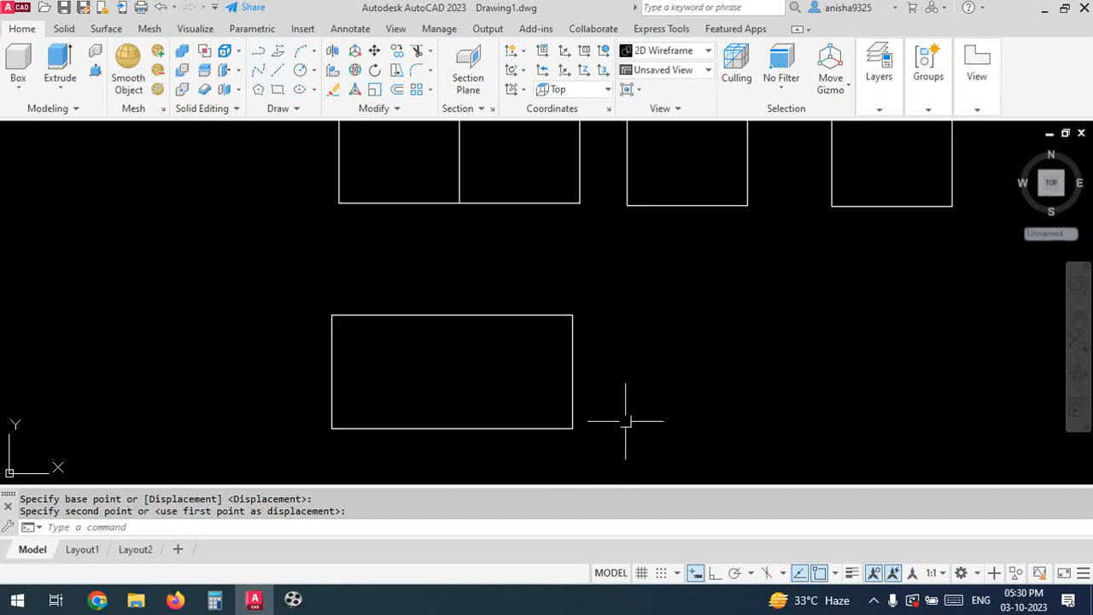
type("m")
key("Return")
left_click(479, 315)
key("Return")
left_click(457, 361)
left_click(784, 346)
Examine the divided rectangle, the two separated boundary squares and the rectangular region below them
scroll(544, 342, "down", 3)
scroll(602, 314, "up", 4)
middle_click_drag(607, 320, 549, 312)
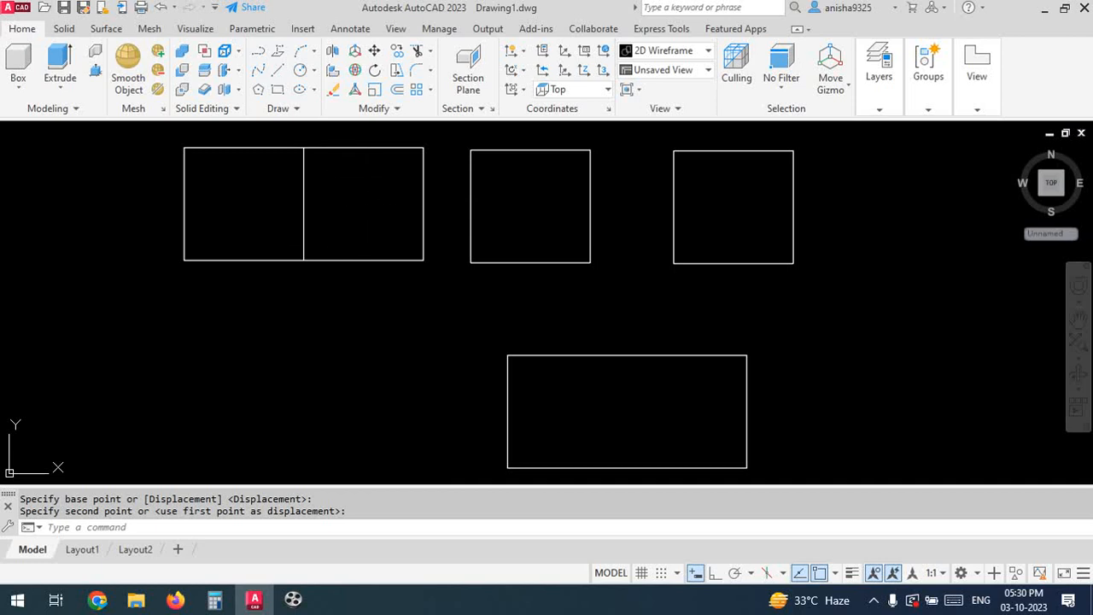
scroll(414, 267, "down", 2)
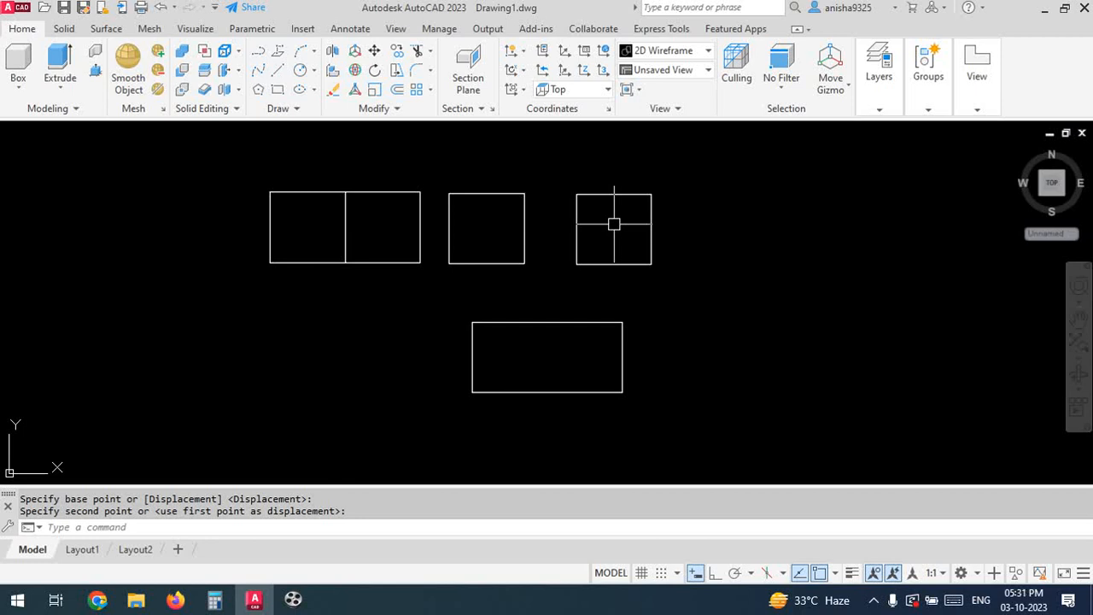
middle_click_drag(559, 350, 455, 314)
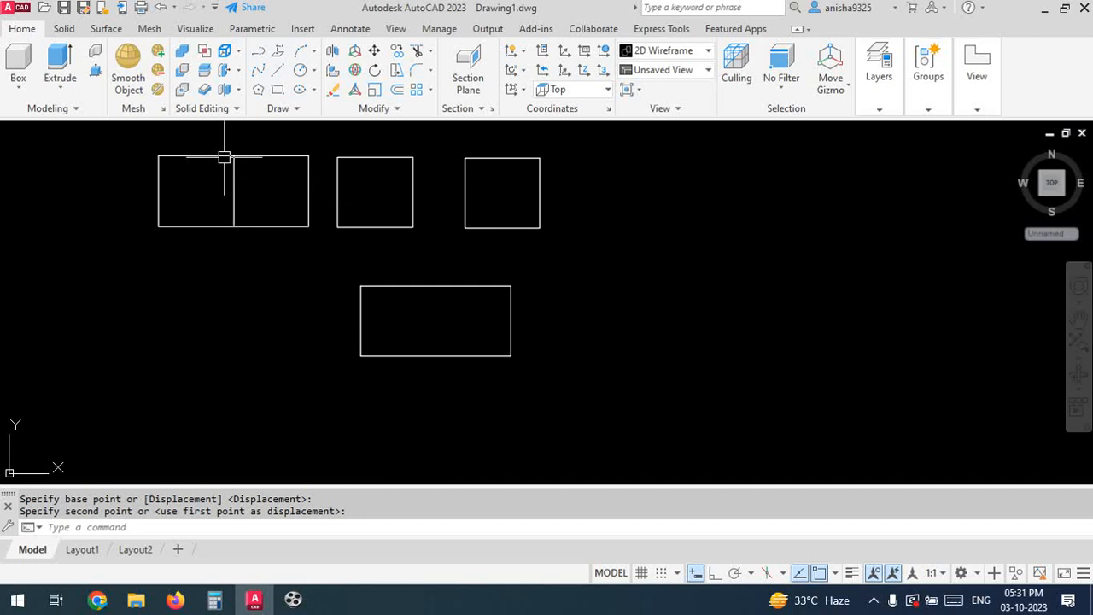
scroll(223, 156, "up", 4)
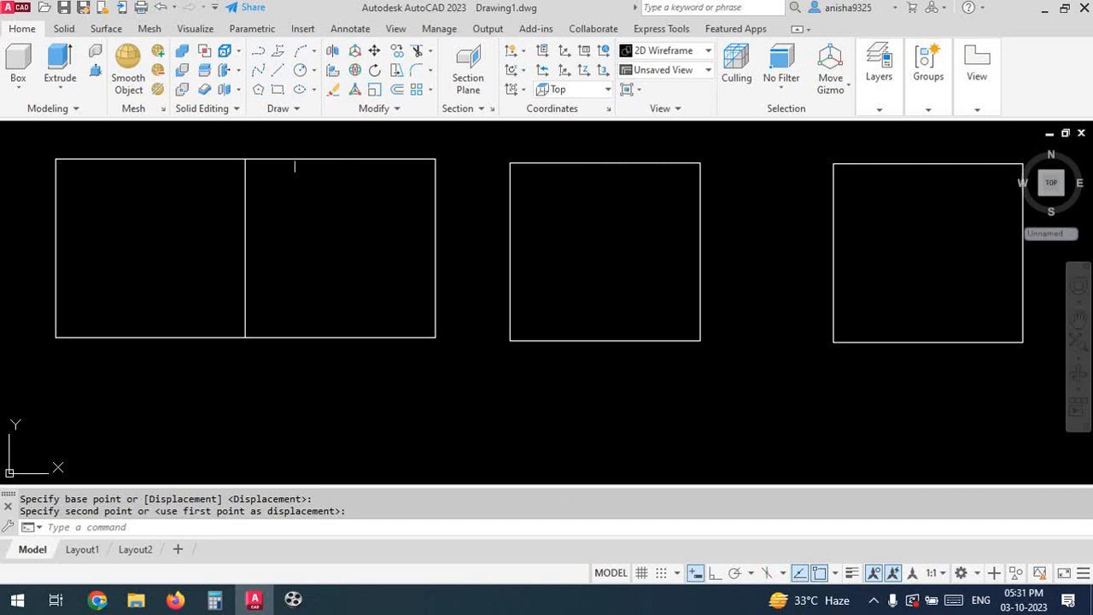
scroll(281, 166, "down", 5)
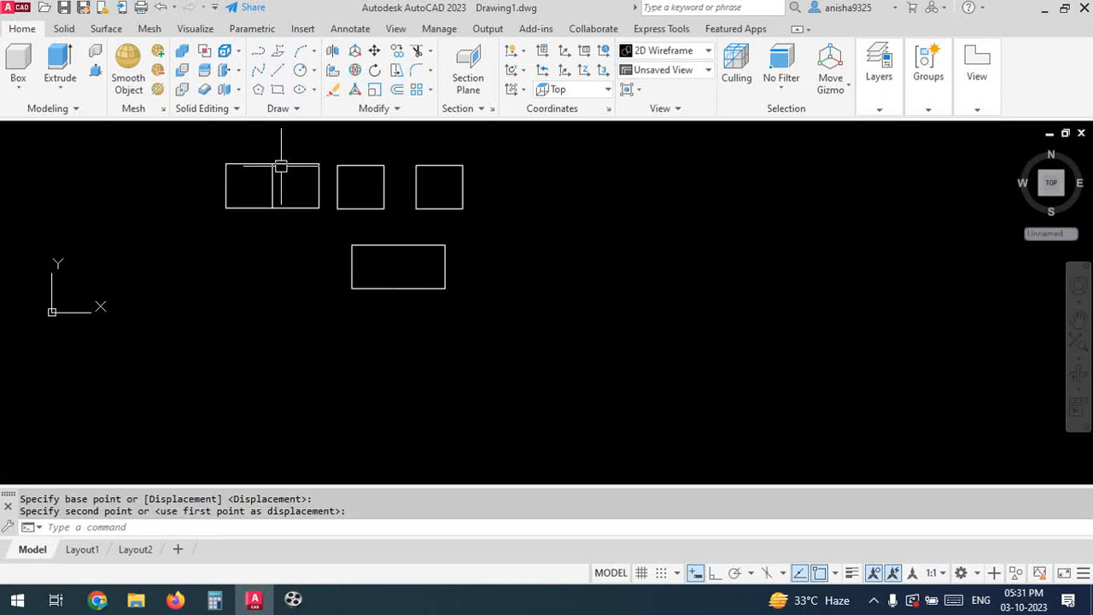
middle_click_drag(359, 236, 408, 332)
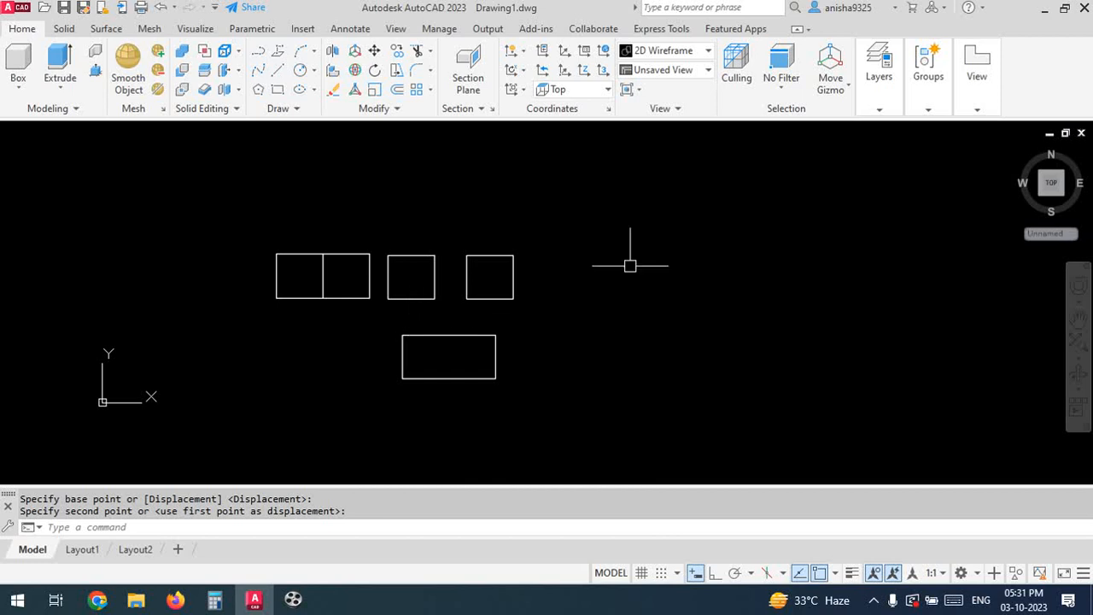
Erase the divided rectangle, both boundary squares and the rectangular region
left_click(580, 211)
left_click(216, 401)
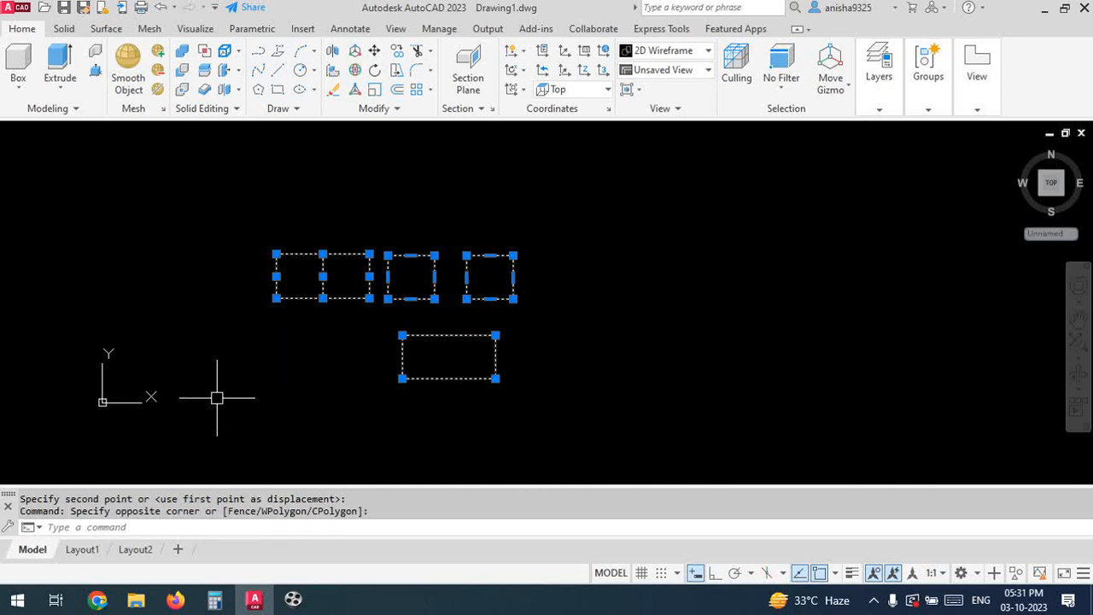
type("E")
key("Return")
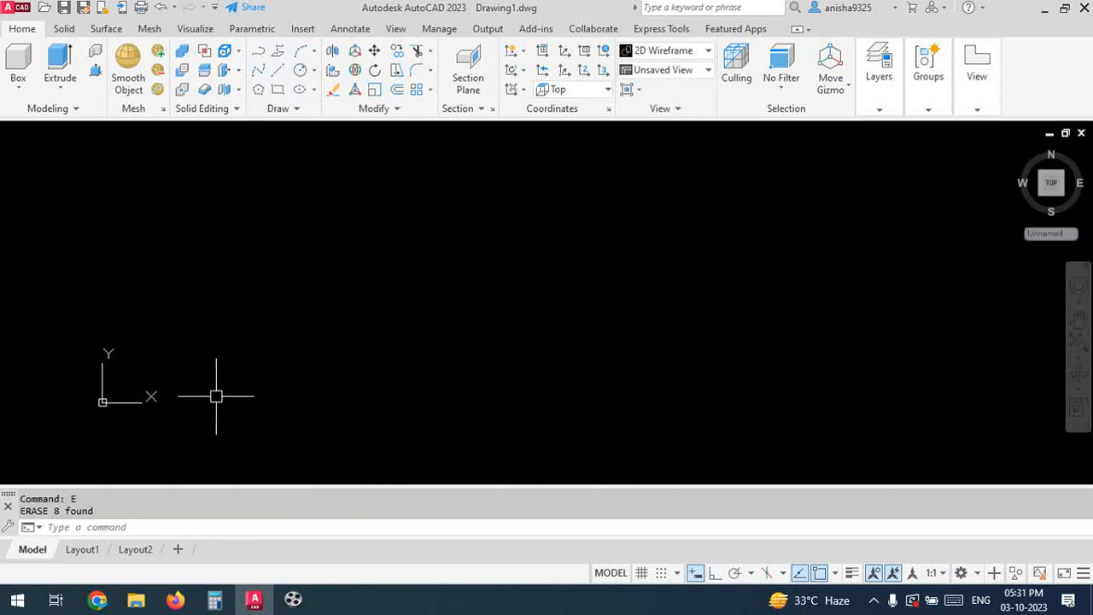
Draw a closed rectangle 20 units wide and 10 units high from separate lines, with Ortho on
type("L")
key("Return")
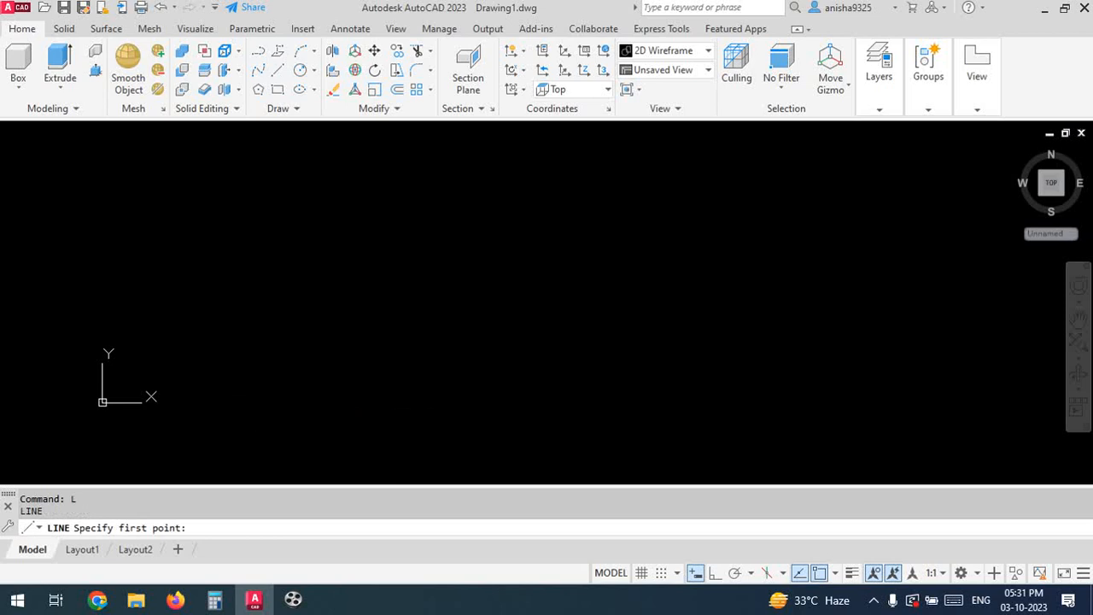
left_click(248, 395)
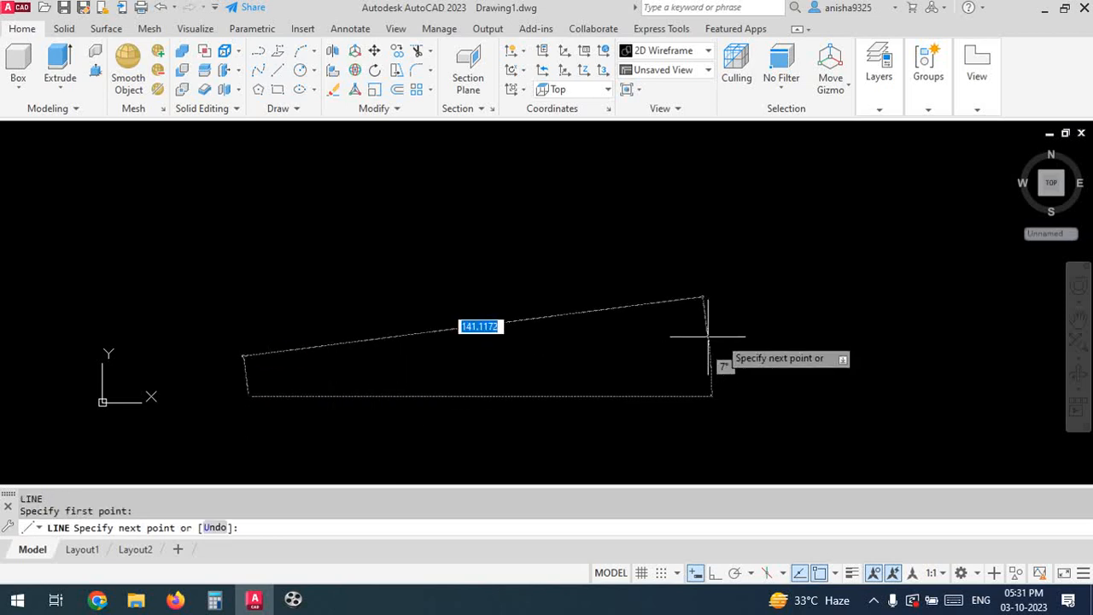
left_click(719, 575)
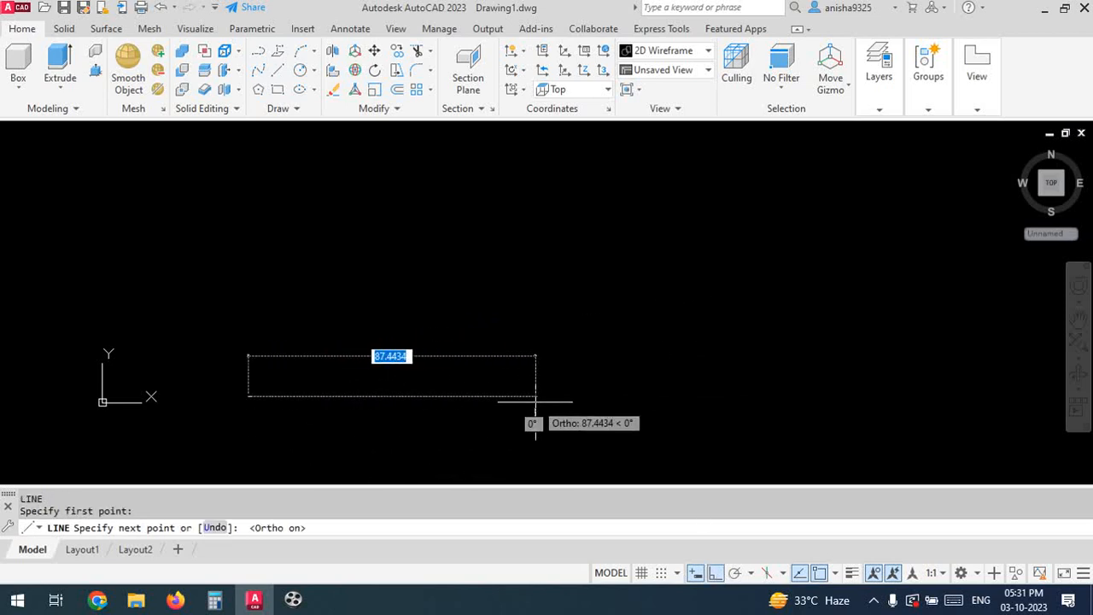
type("20")
key("Return")
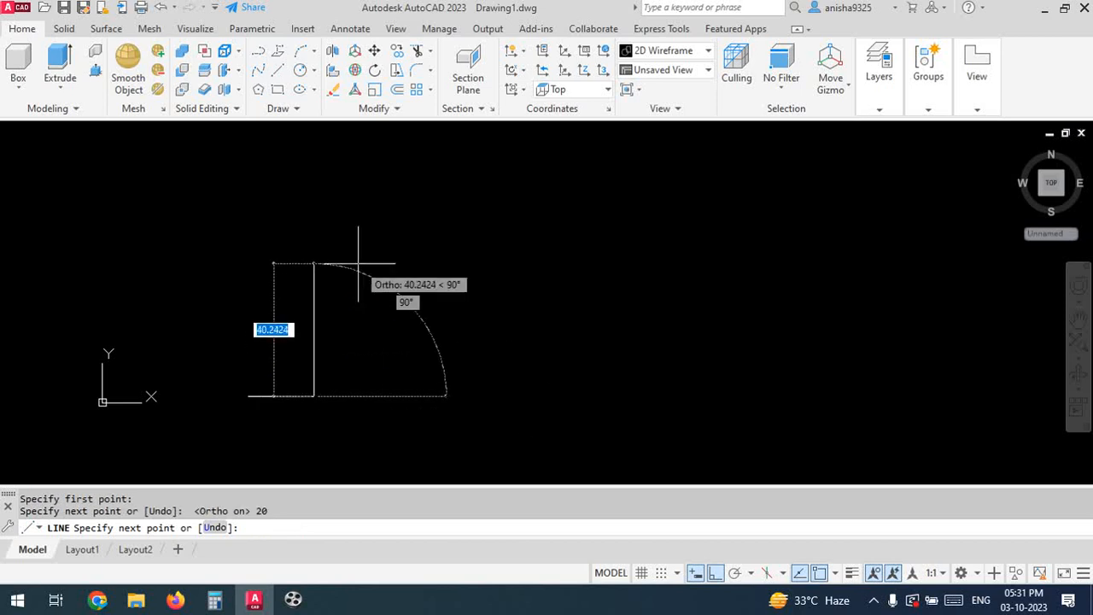
type("10")
key("Return")
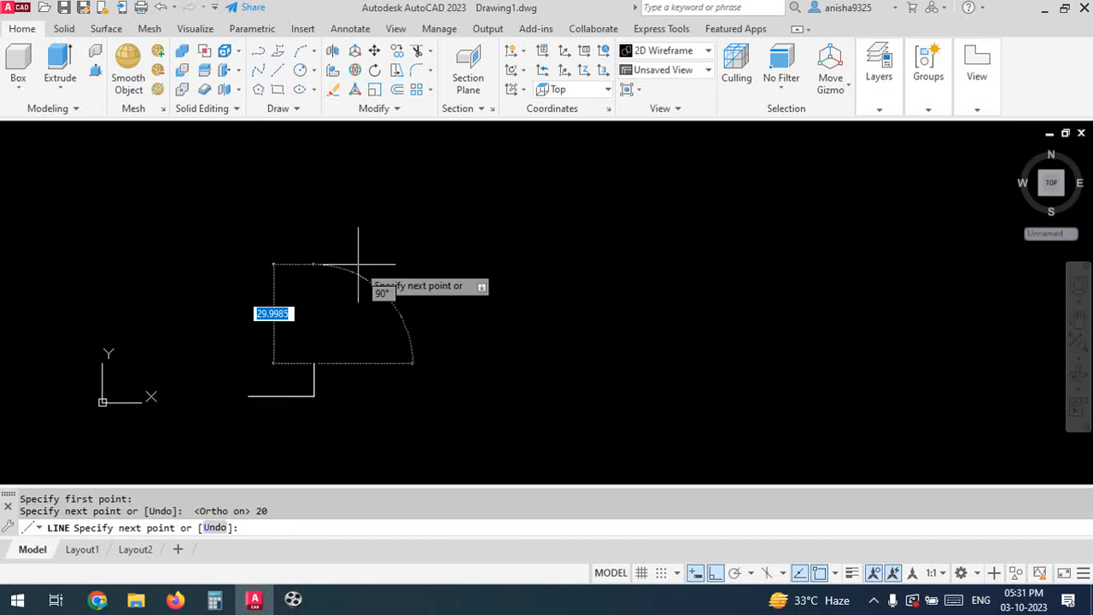
type("20")
key("Return")
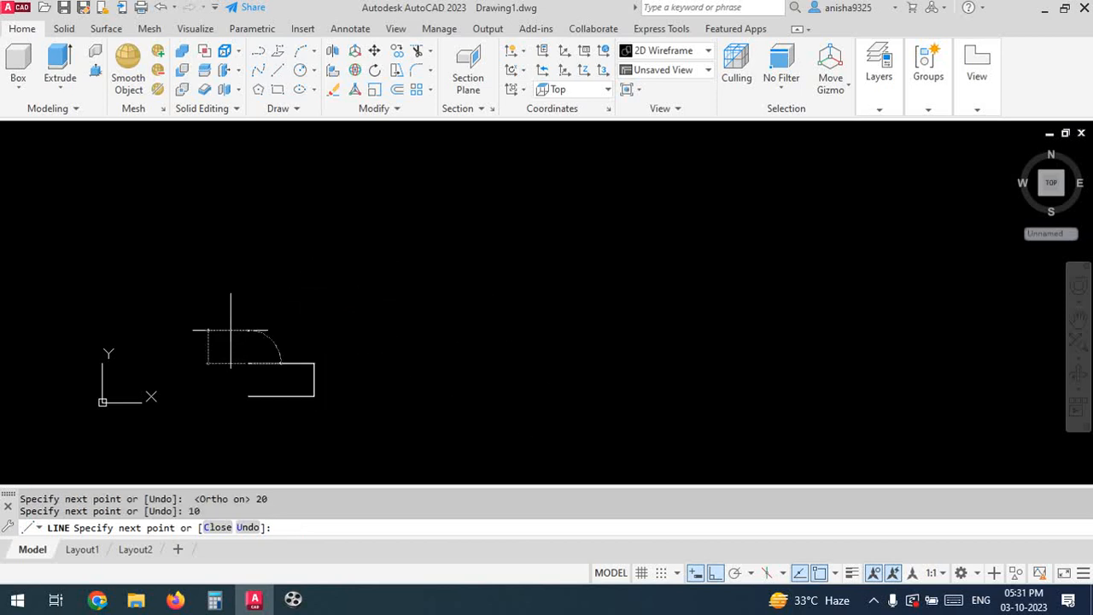
type("C")
key("Return")
Create a region from the rectangle's four lines, check it by selecting it, and clear the selection
scroll(264, 373, "up", 8)
scroll(349, 341, "down", 4)
middle_click_drag(350, 341, 335, 308)
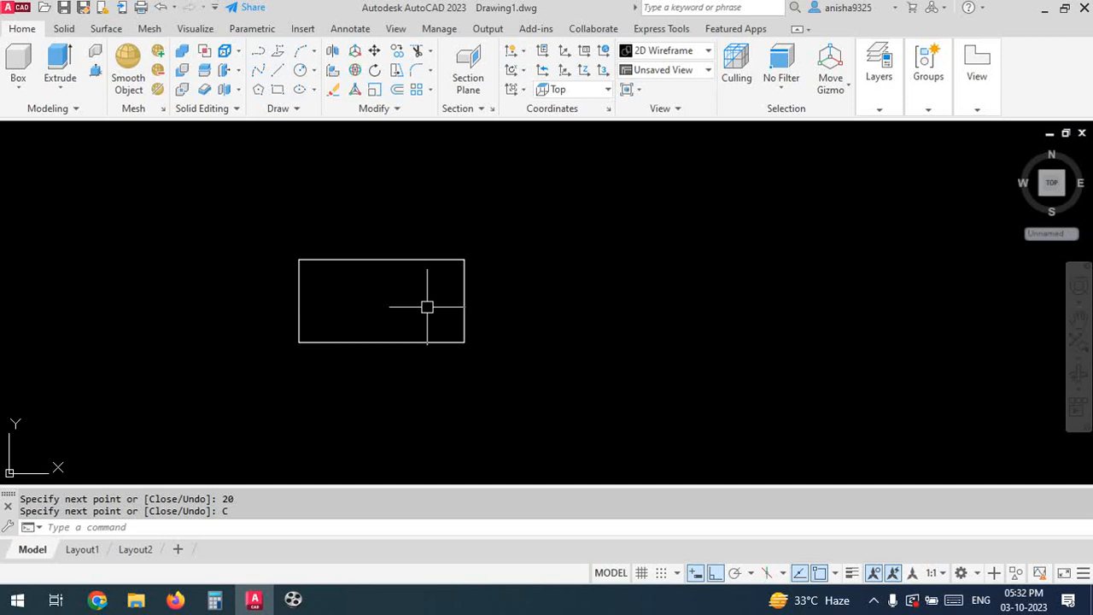
type("REG")
key("Return")
left_click(500, 238)
left_click(226, 383)
key("Return")
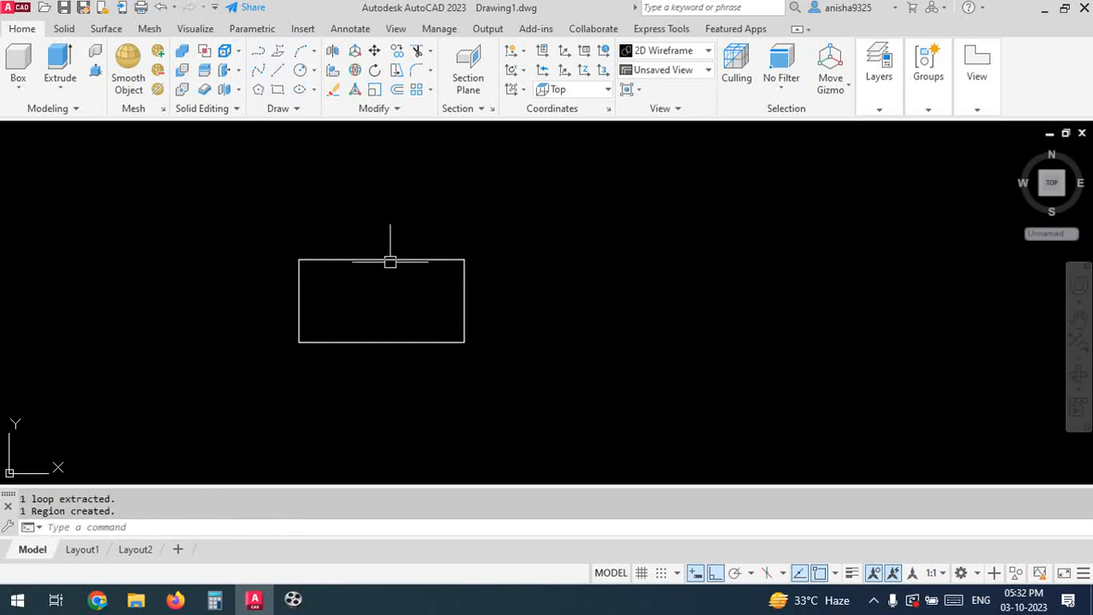
left_click(384, 258)
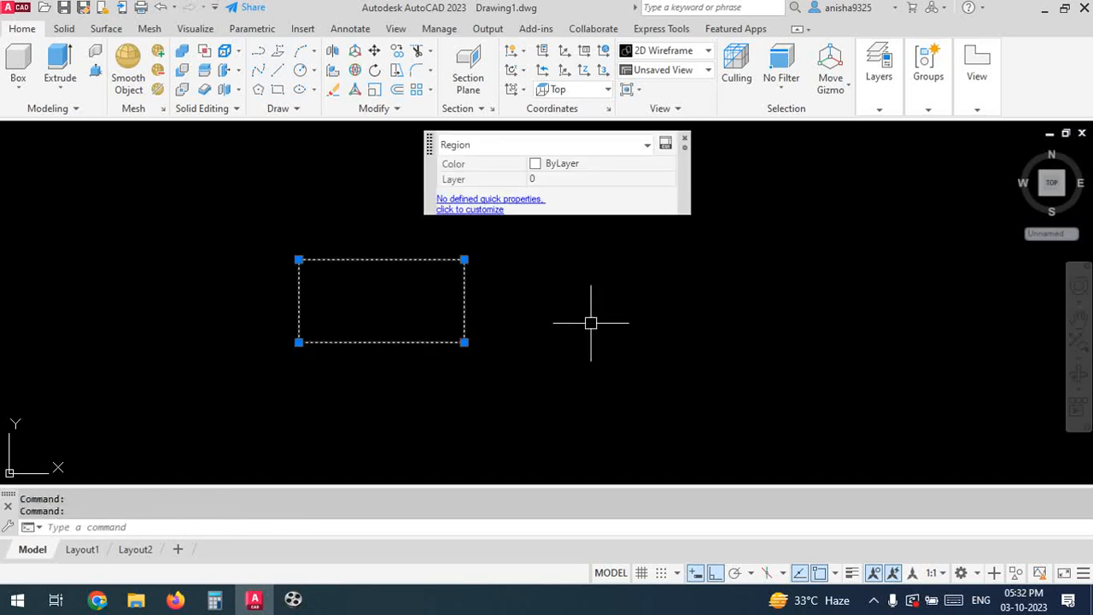
left_click(687, 143)
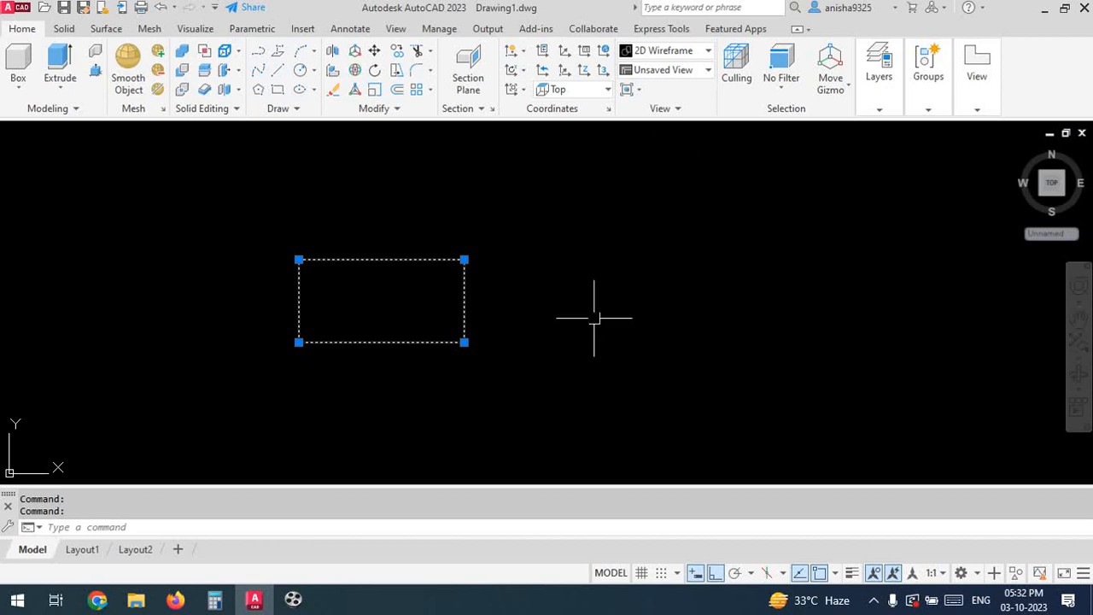
key("Escape")
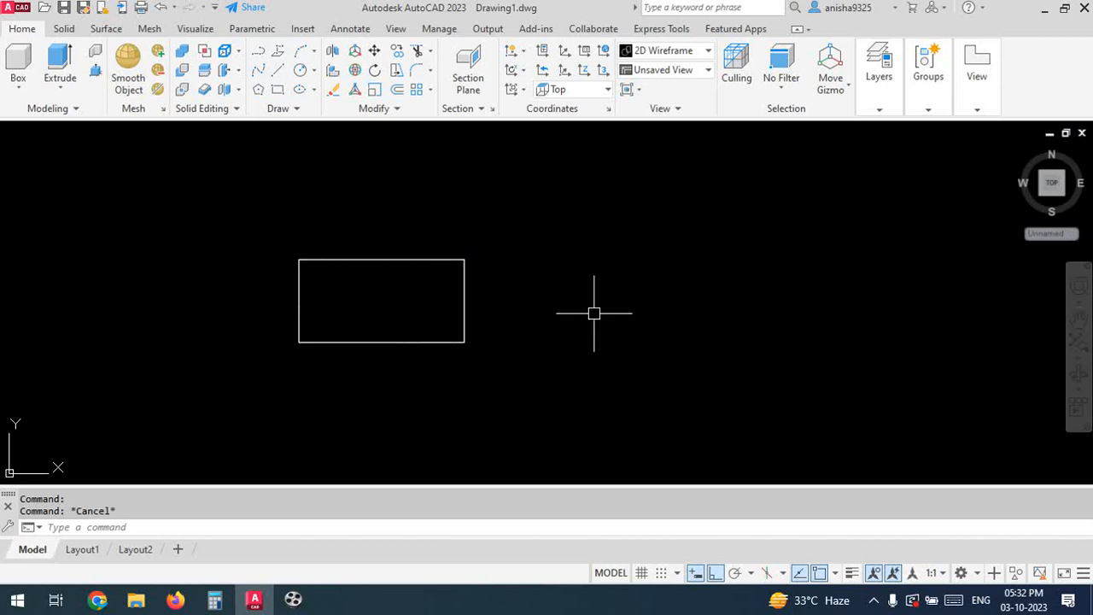
Undo the region creation on the 20 by 10 rectangle
key("ctrl+z")
left_click(401, 258)
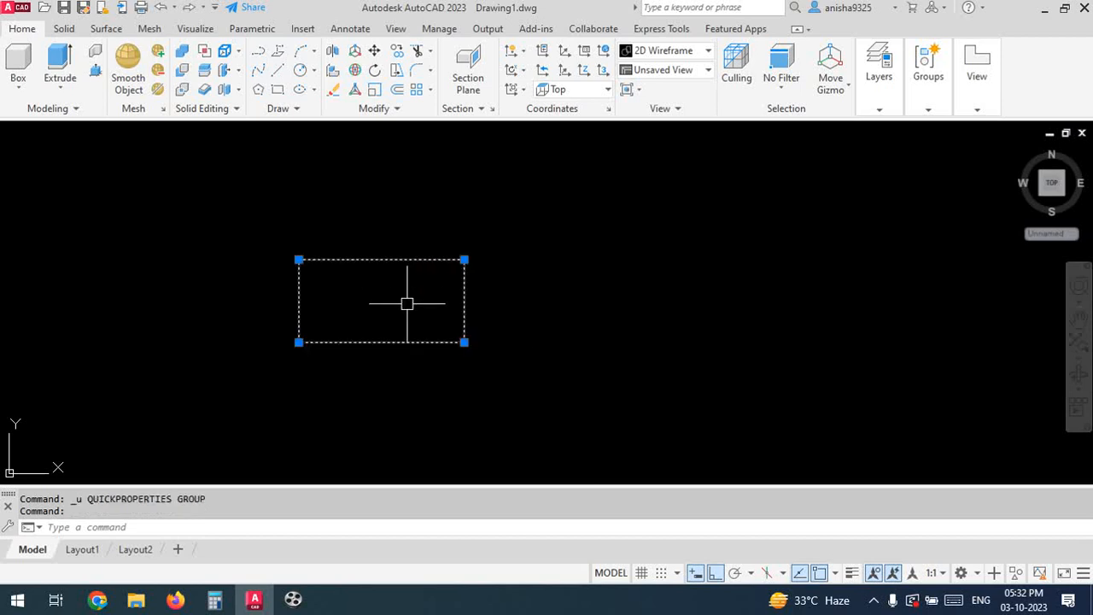
key("ctrl+z")
key("ctrl+z")
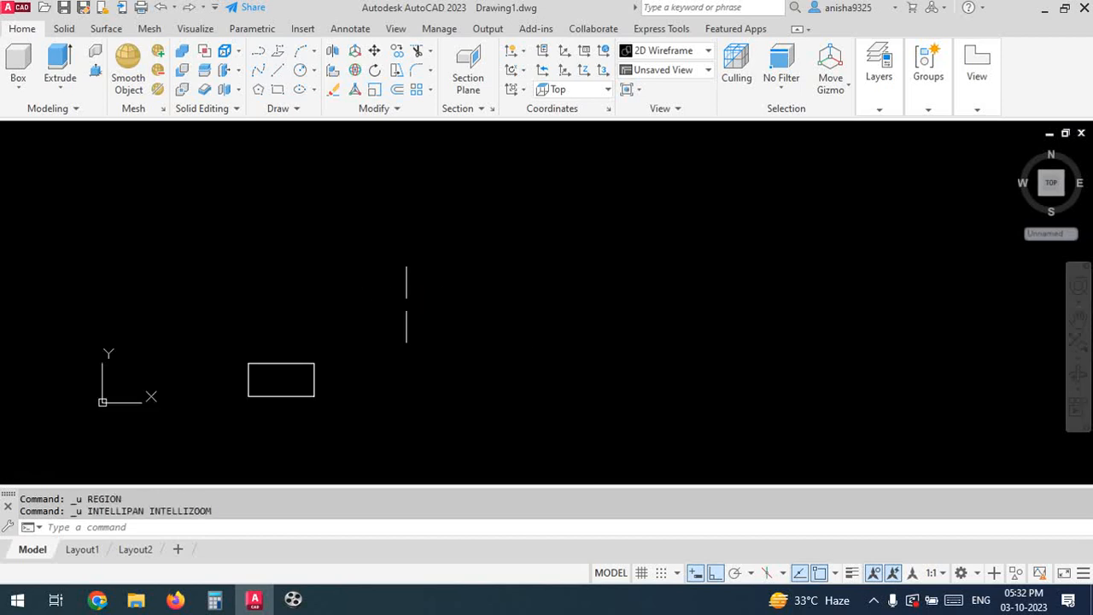
Check the rectangle's top edge by selecting it, close its quick properties, and clear the selection
left_click(274, 364)
scroll(287, 383, "up", 5)
scroll(299, 386, "down", 4)
middle_click_drag(305, 387, 384, 332)
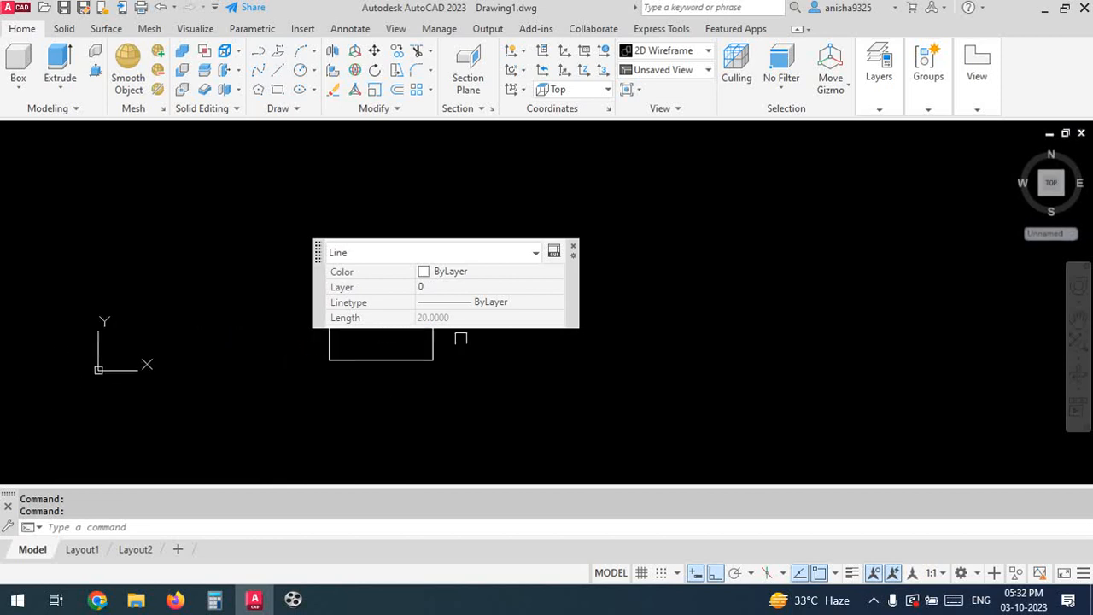
left_click(574, 249)
left_click(574, 246)
key("Escape")
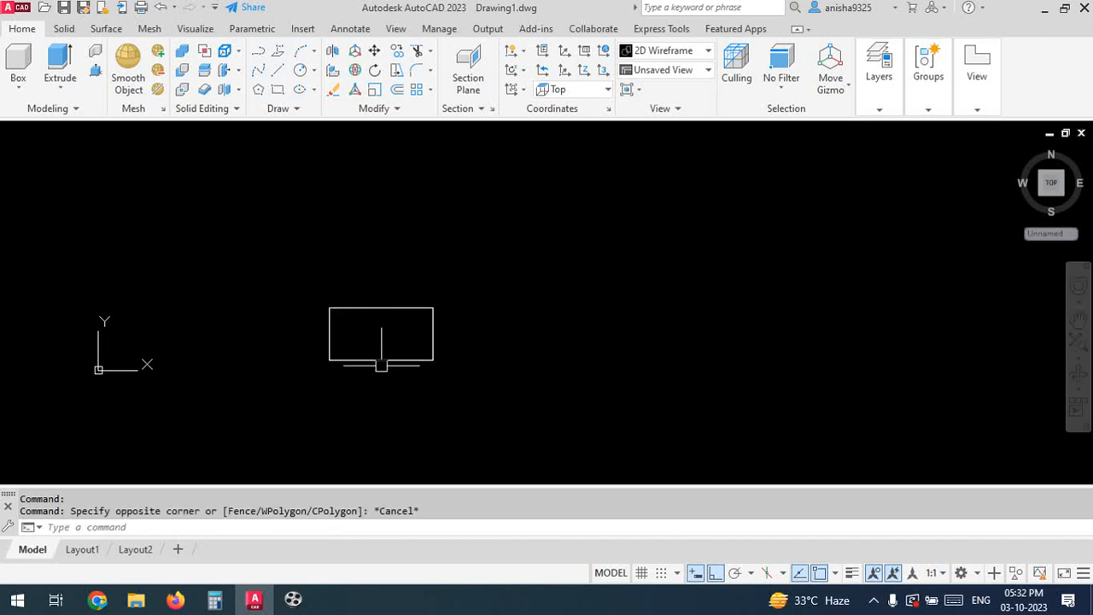
key("Escape")
Draw a vertical line from the midpoint of the rectangle's top edge to its bottom edge, splitting it in half
scroll(376, 358, "up", 6)
scroll(414, 333, "down", 4)
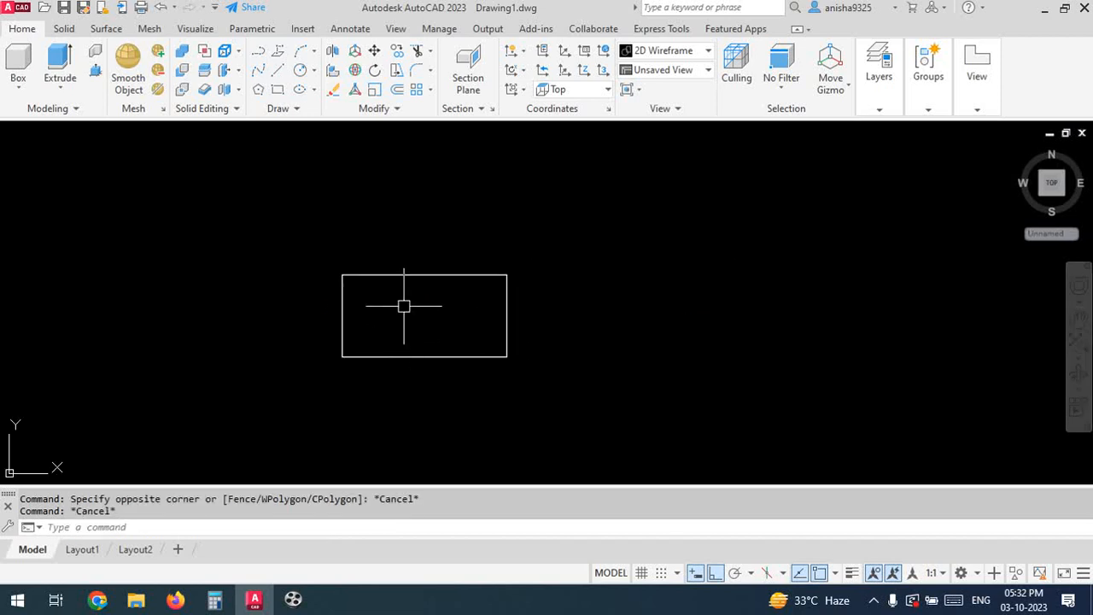
type("l")
key("Return")
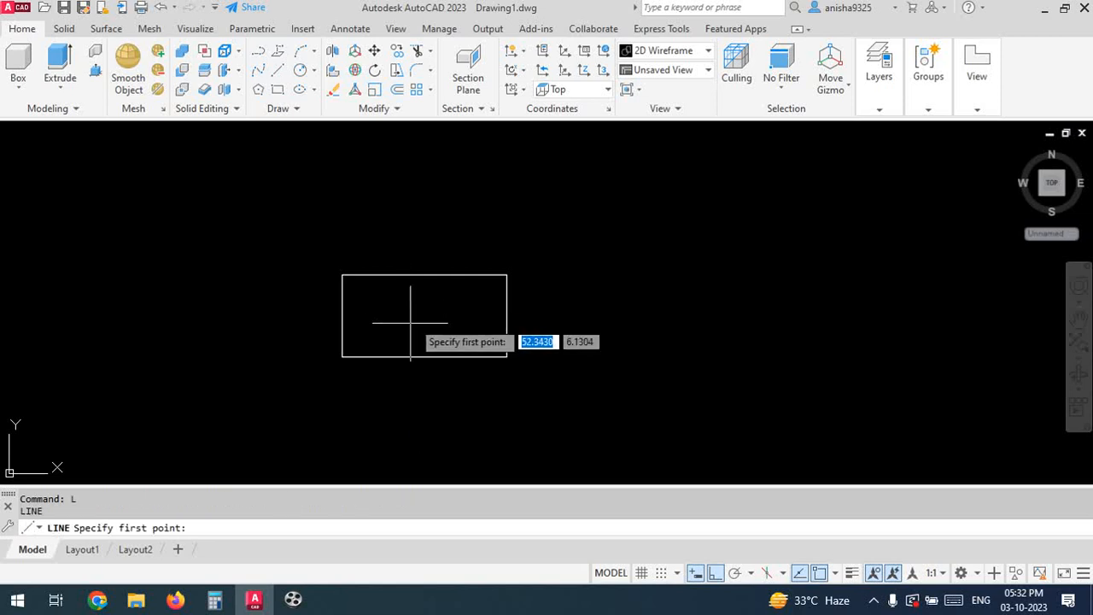
left_click(424, 274)
left_click(425, 356)
key("Return")
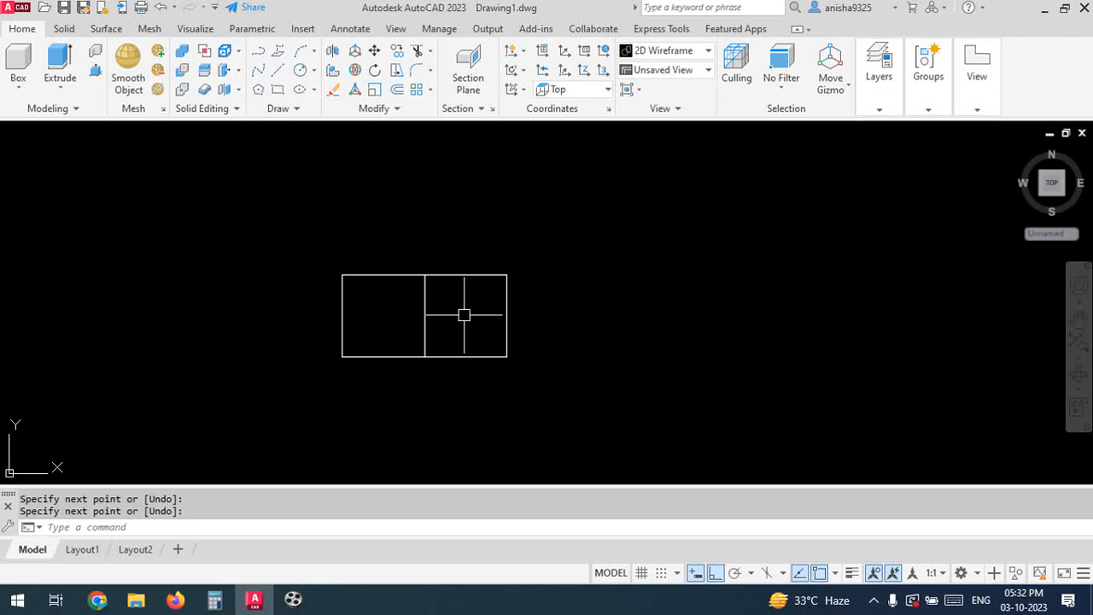
Draw a vertical line down the middle of the rectangle's right half, starting midway between the top-edge midpoint and top-right corner using M2P
key("Return")
type("l")
key("Return")
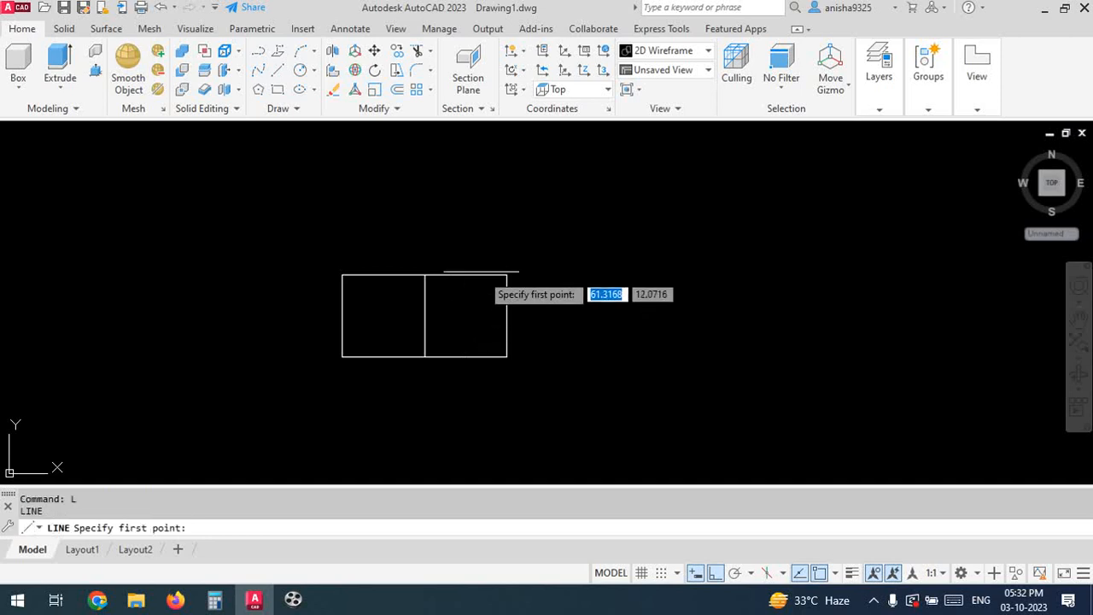
type("M2P")
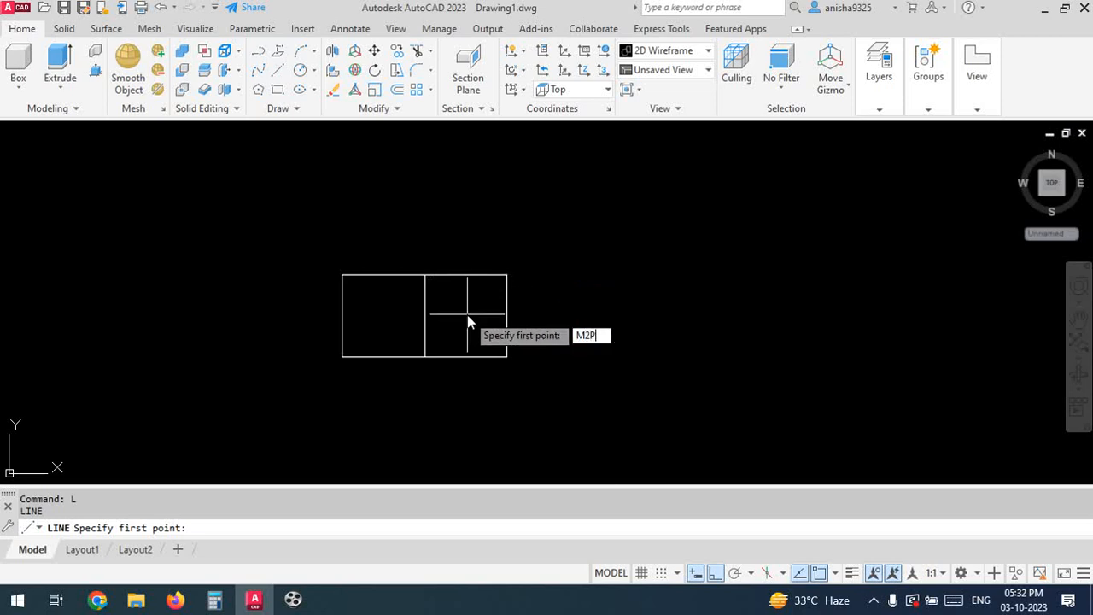
key("Return")
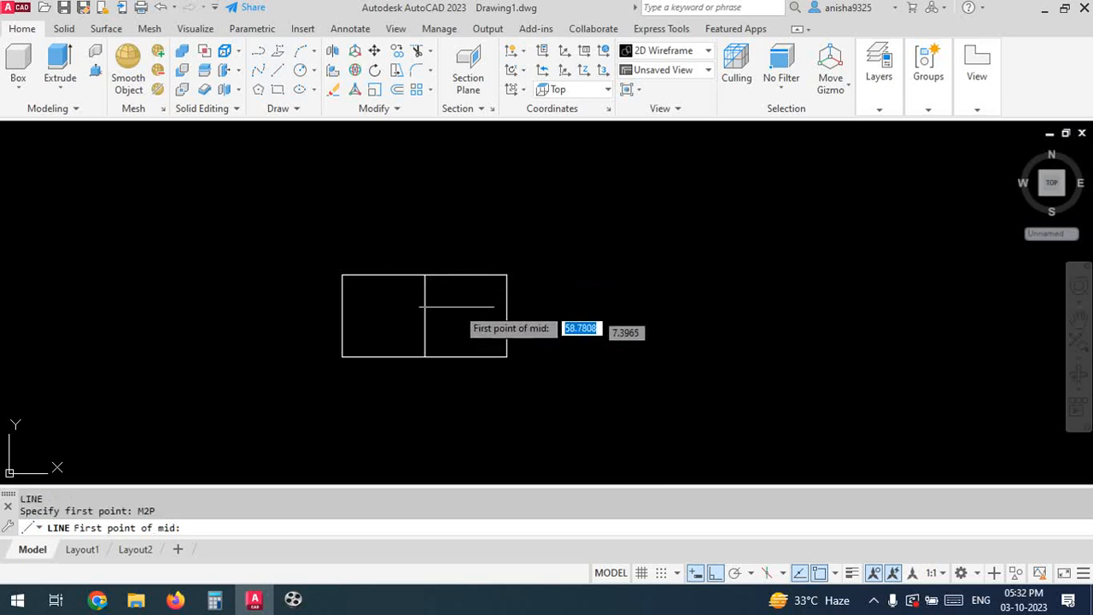
left_click(425, 276)
left_click(507, 275)
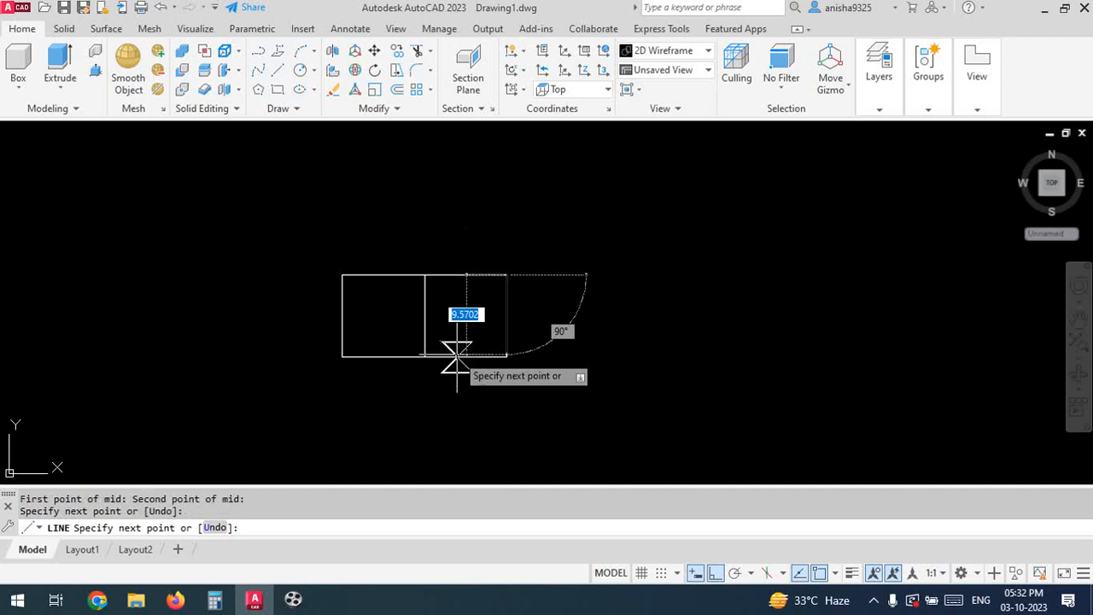
left_click(466, 356)
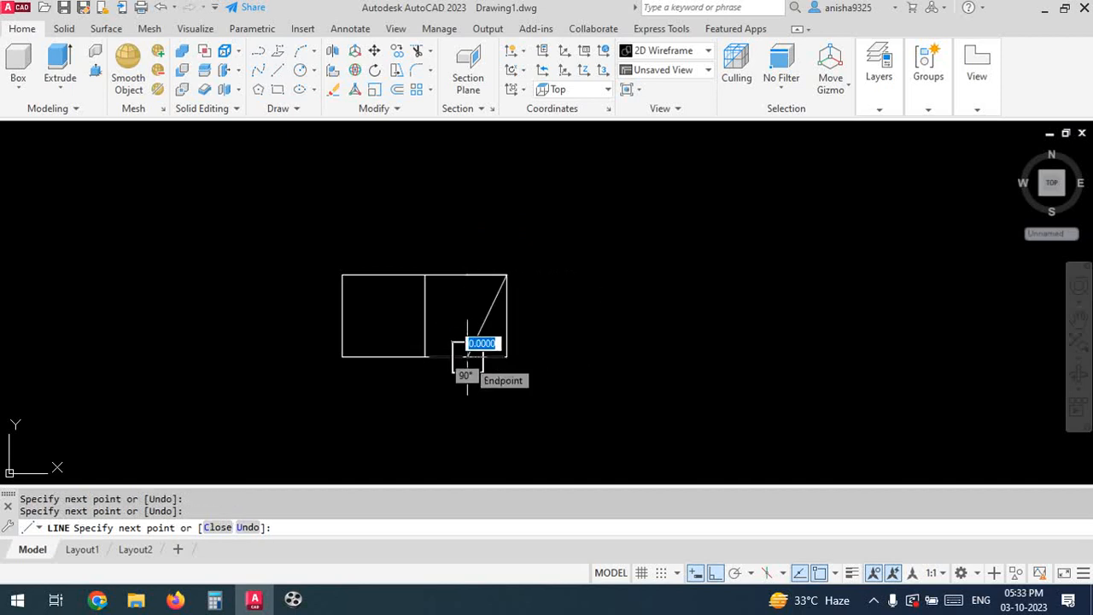
key("ctrl+z")
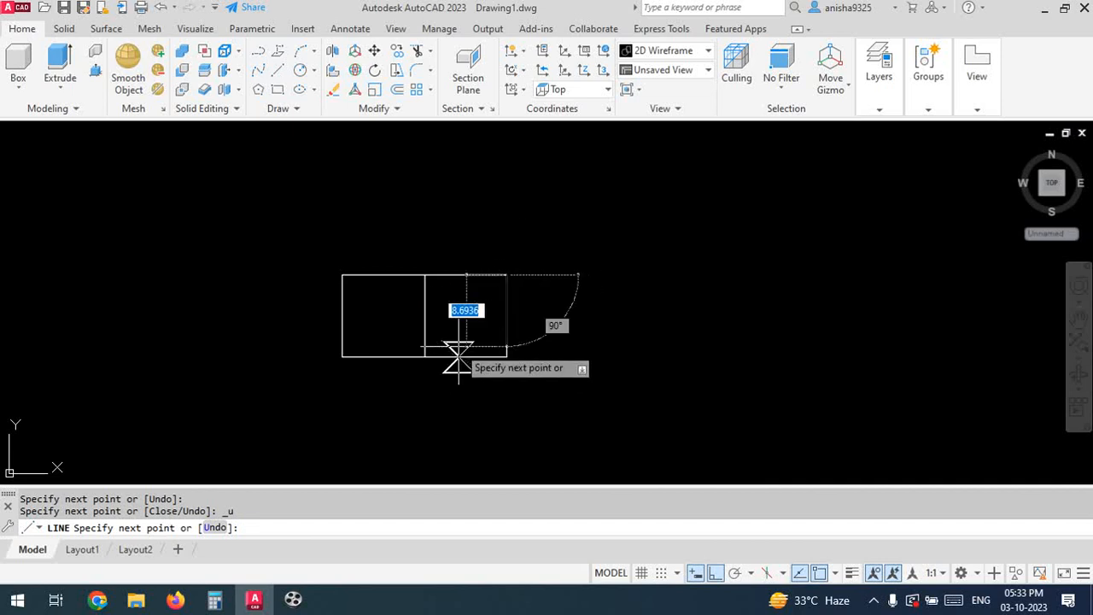
scroll(455, 352, "up", 3)
scroll(471, 442, "down", 3)
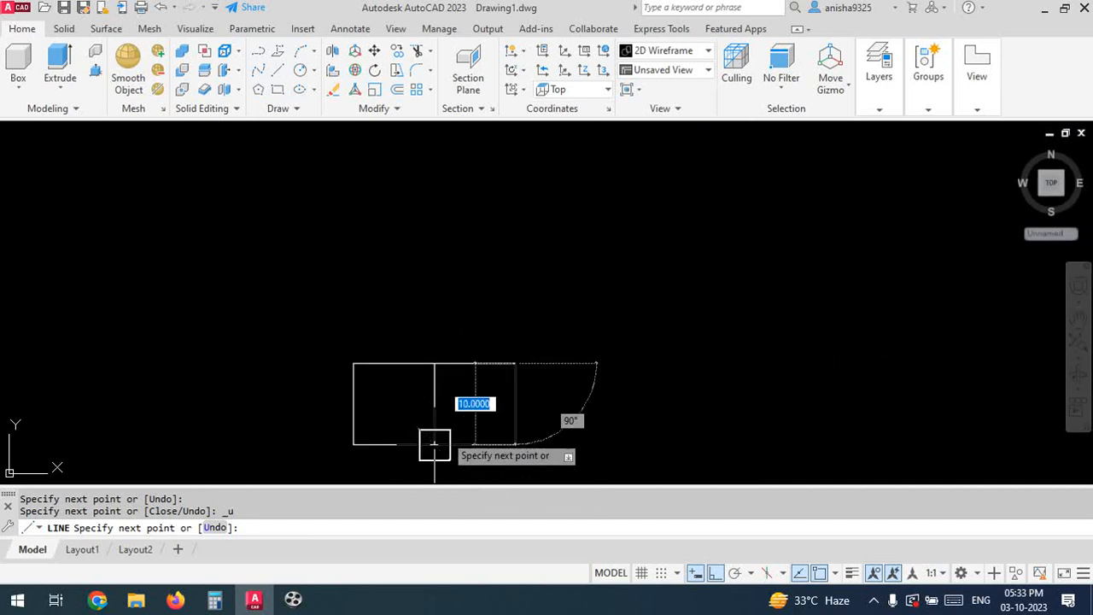
key("ctrl+z")
left_click(466, 357)
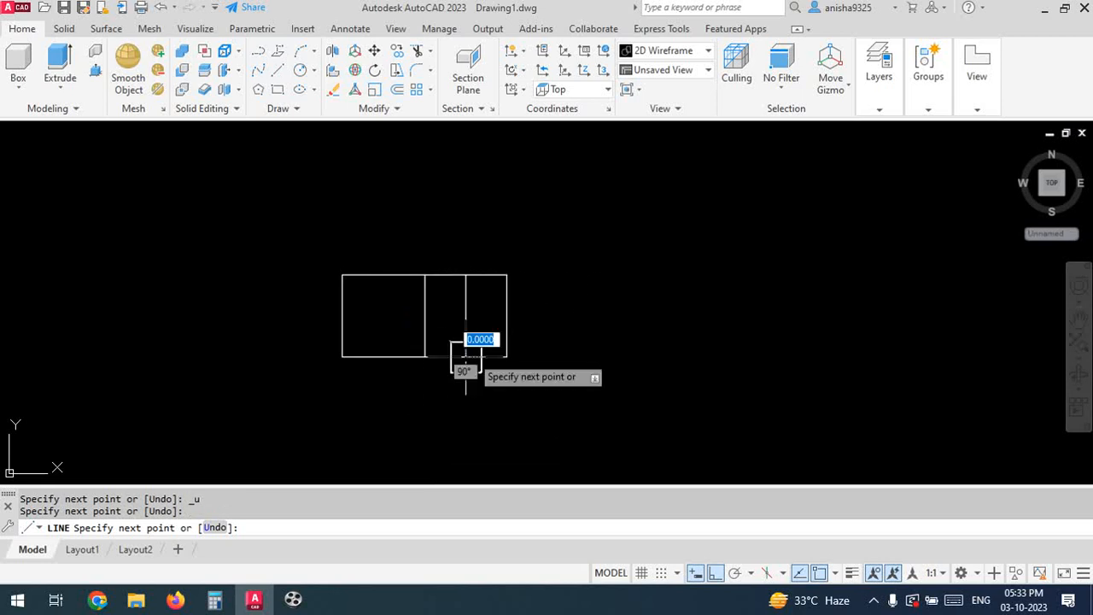
key("Return")
Mirror the right-half dividing line across the rectangle's central vertical line, keeping the source line
scroll(430, 337, "up", 2)
type("M")
left_click(487, 314)
key("Return")
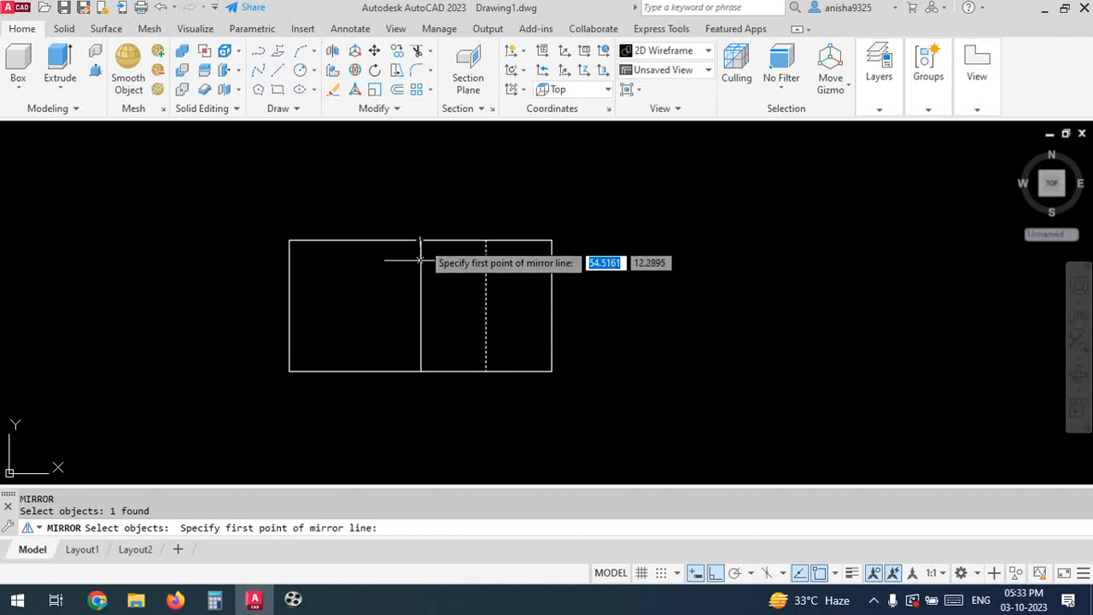
left_click(421, 371)
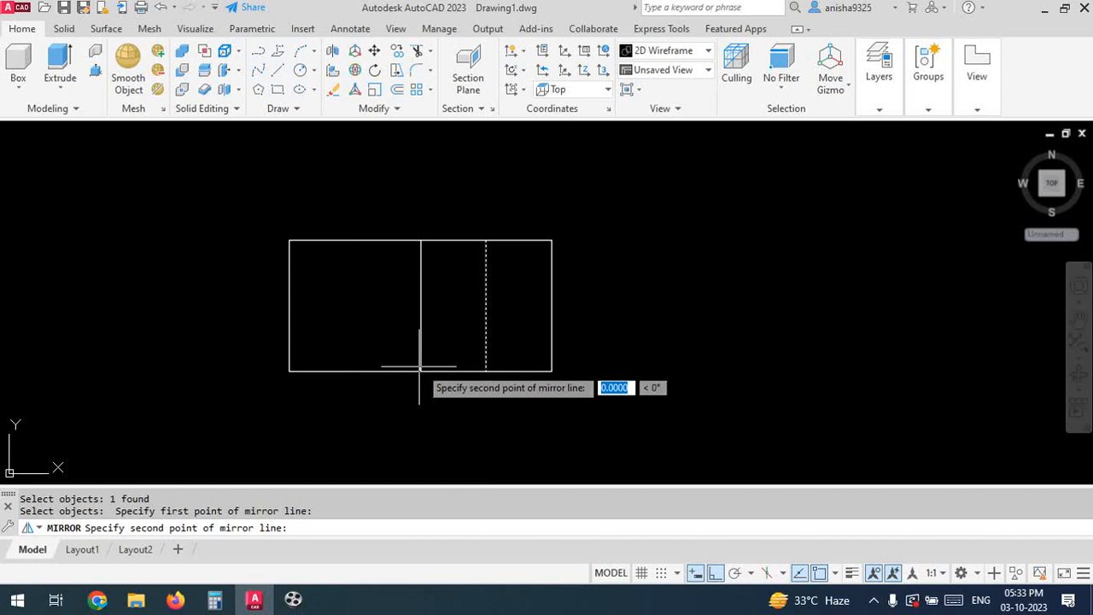
left_click(422, 247)
key("Return")
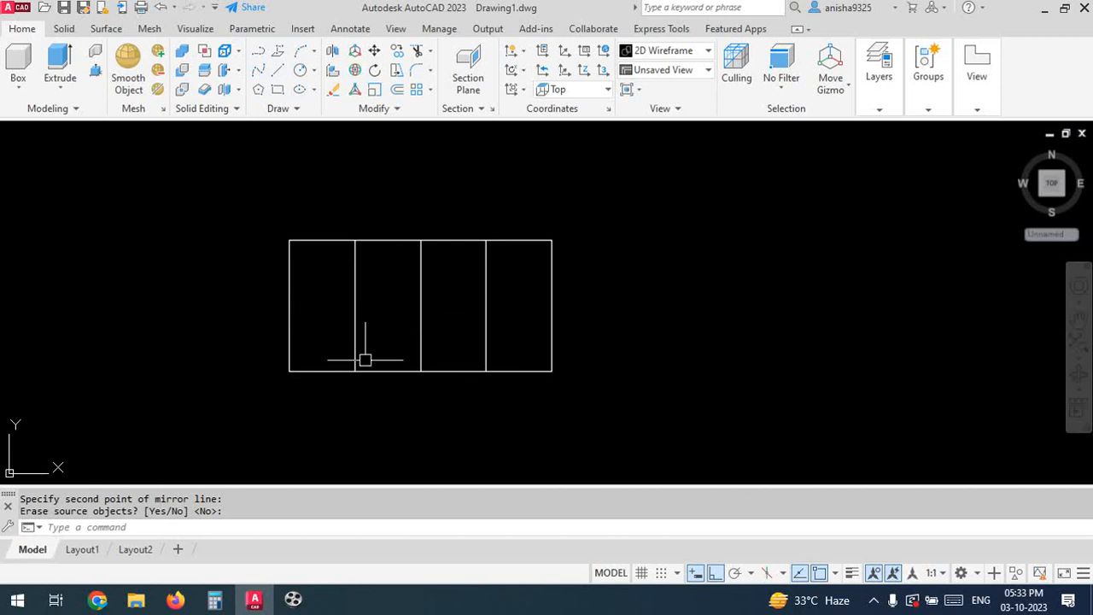
Create closed polyline boundaries from all four compartments of the divided rectangle by picking a point inside each
type("BO")
key("Return")
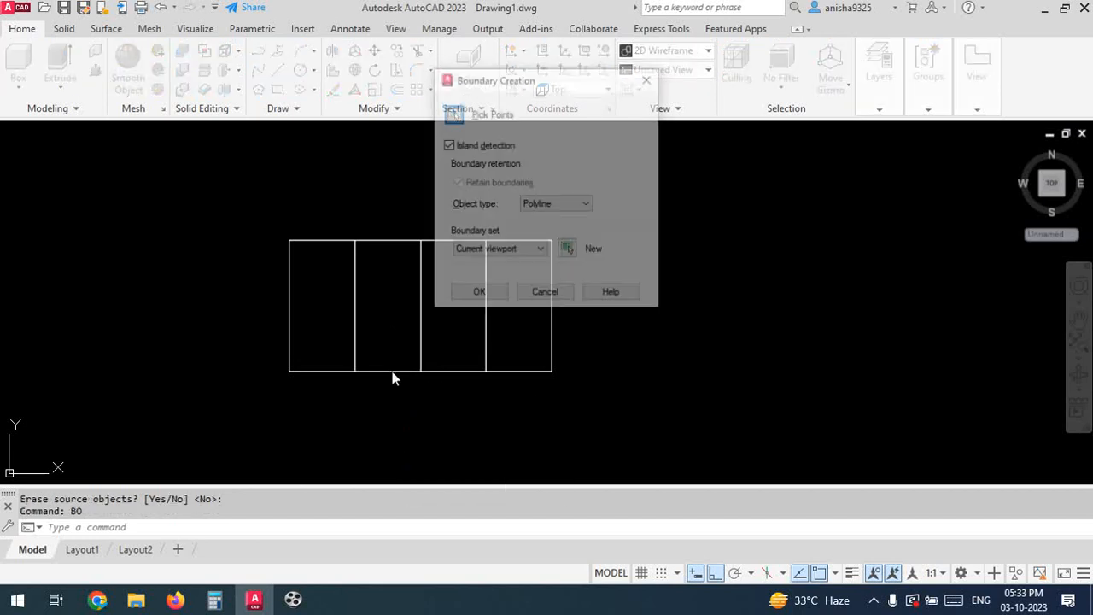
left_click(453, 114)
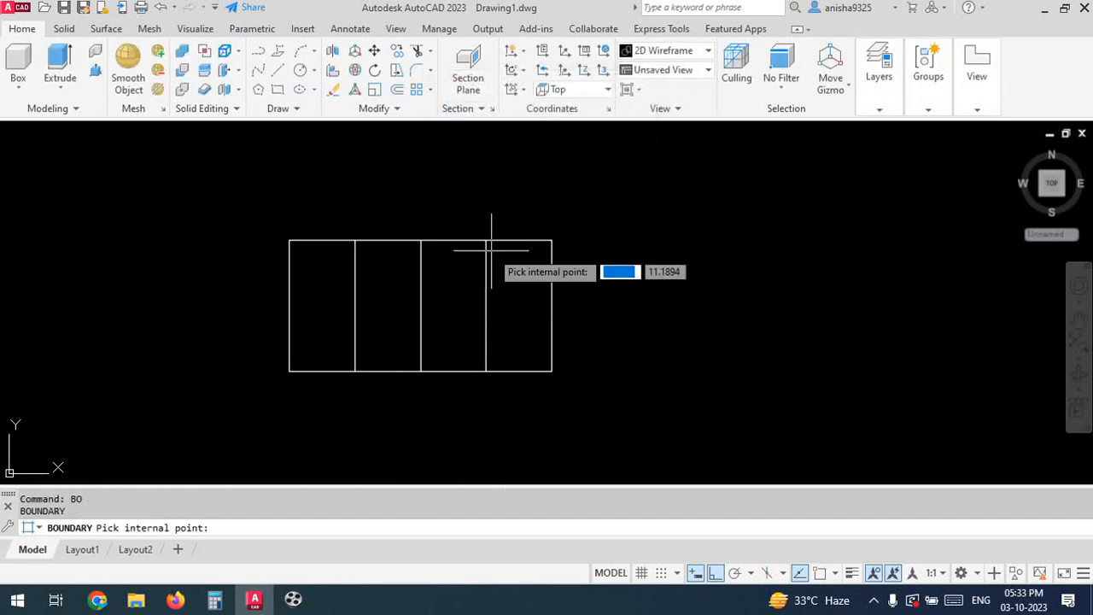
left_click(498, 323)
left_click(442, 315)
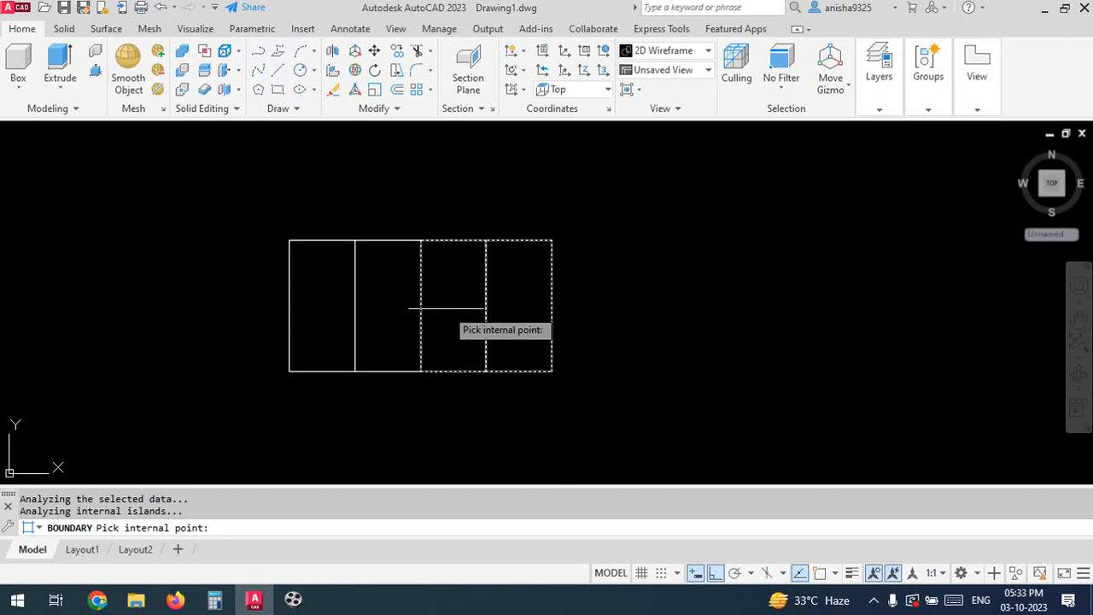
left_click(384, 317)
left_click(318, 311)
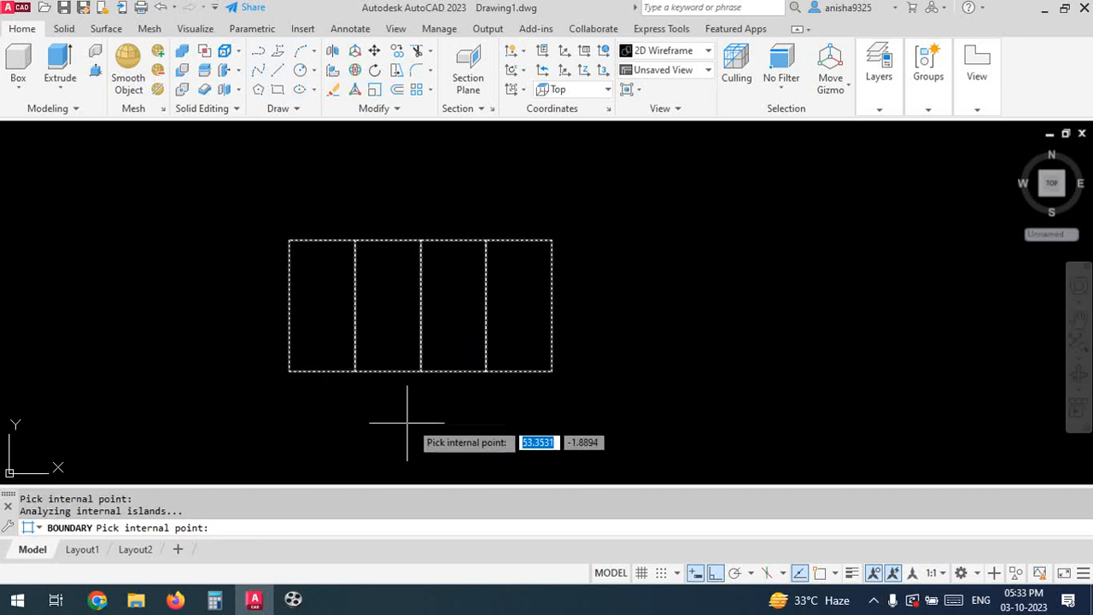
key("Return")
Move the four boundary polylines to the right of the original lines, and undo the move
type("m")
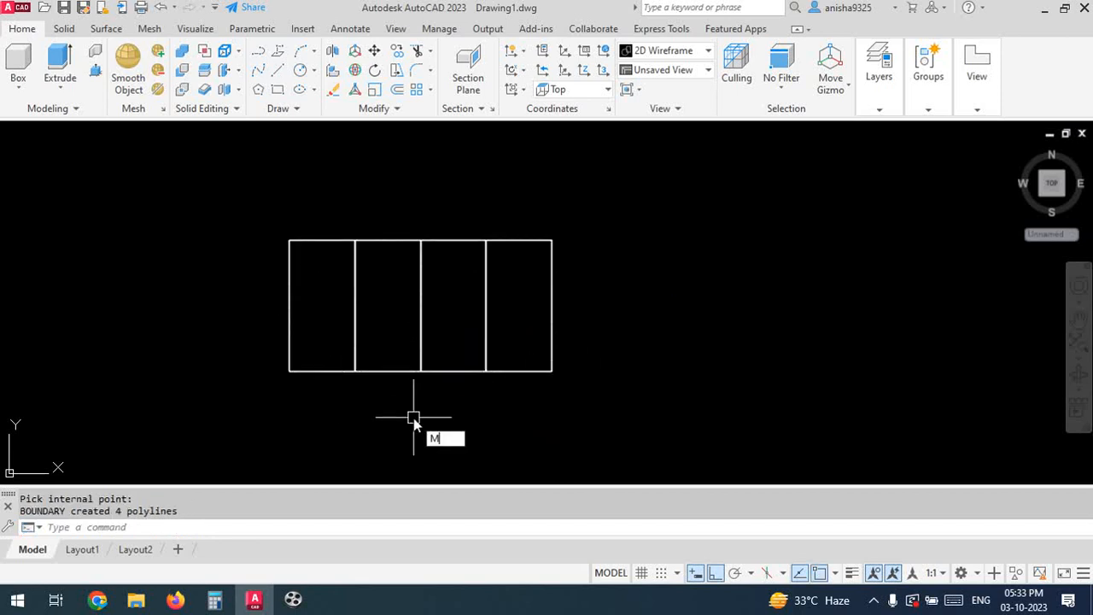
key("Return")
left_click(513, 371)
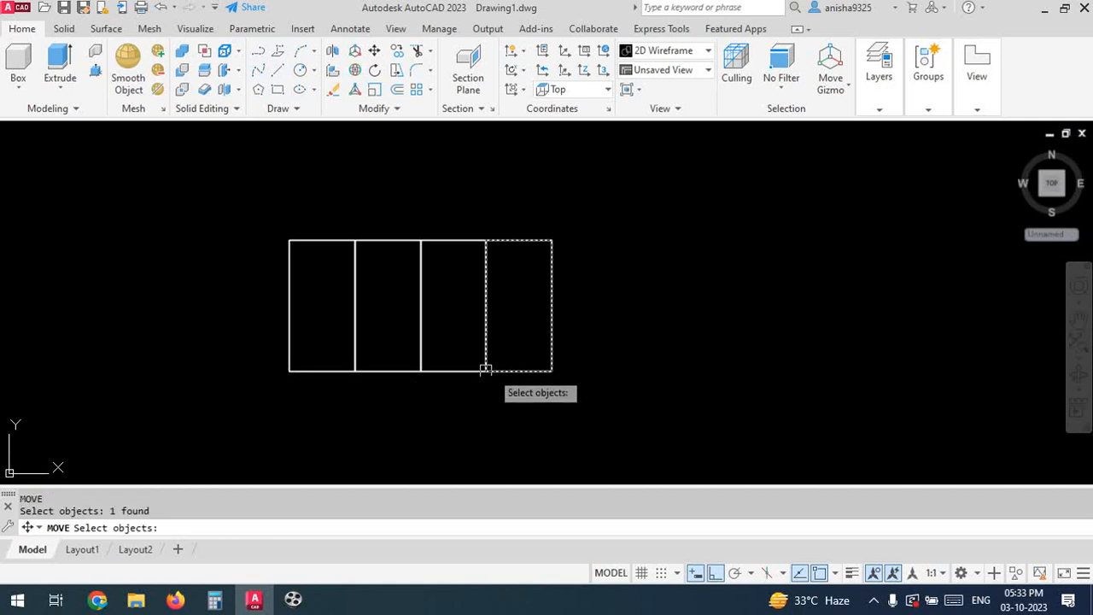
left_click(447, 371)
left_click(383, 370)
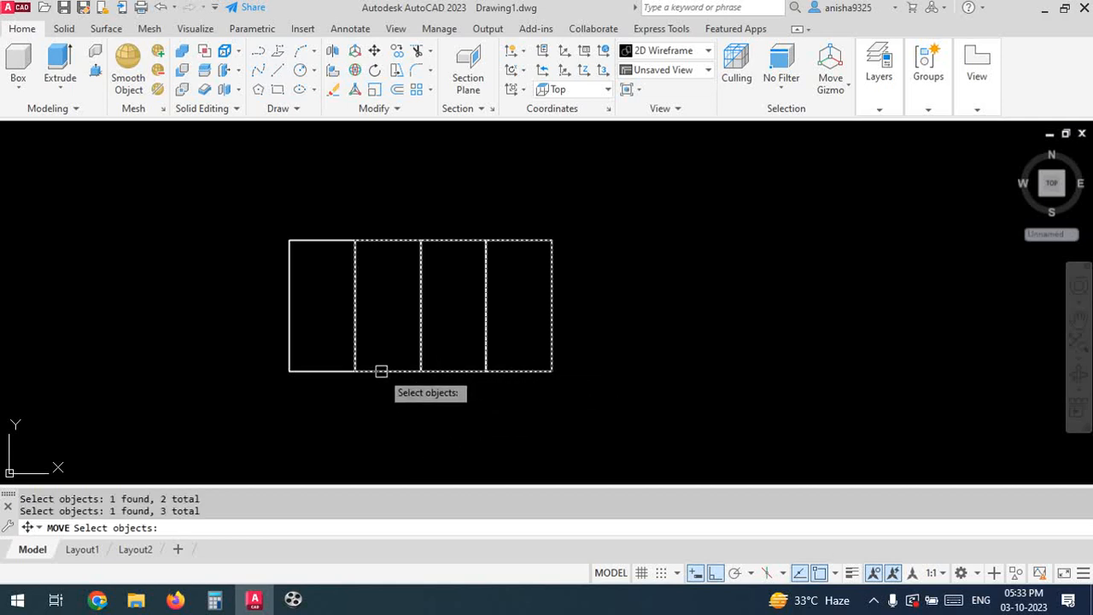
left_click(322, 371)
key("Return")
left_click(407, 317)
left_click(807, 312)
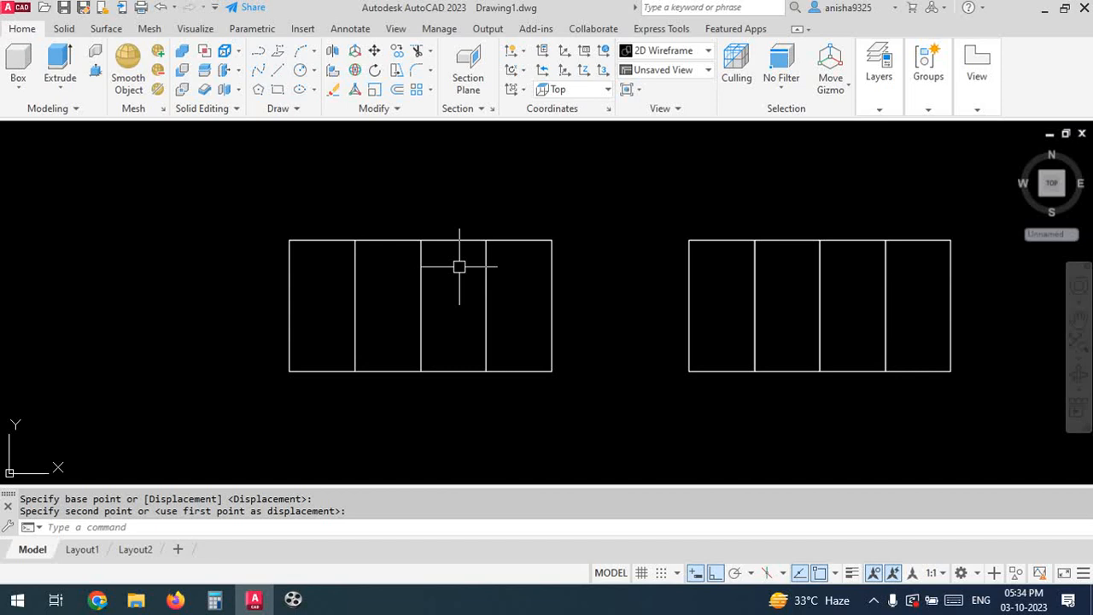
key("ctrl+z")
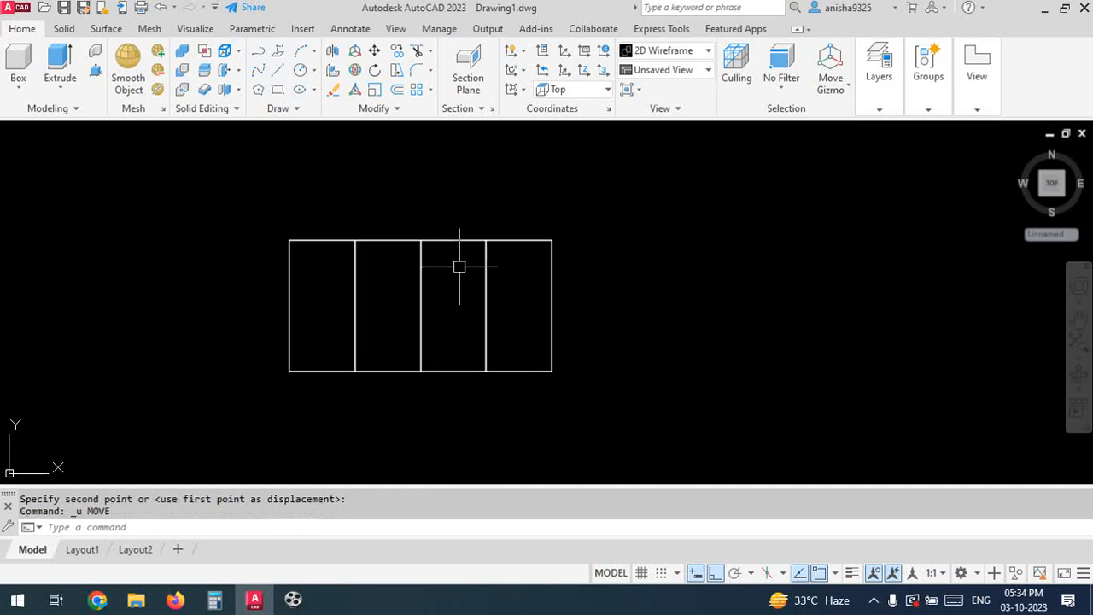
Switch to the SW Isometric view and extrude all the boundary polylines and lines to a height of 10
left_click(24, 135)
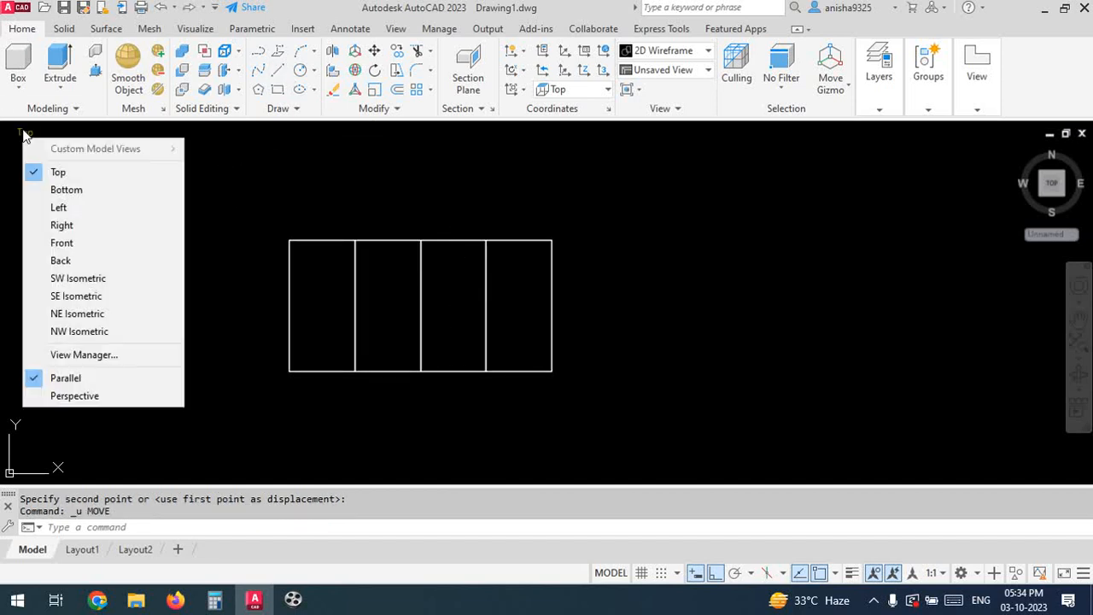
left_click(95, 282)
scroll(433, 335, "down", 5)
type("E")
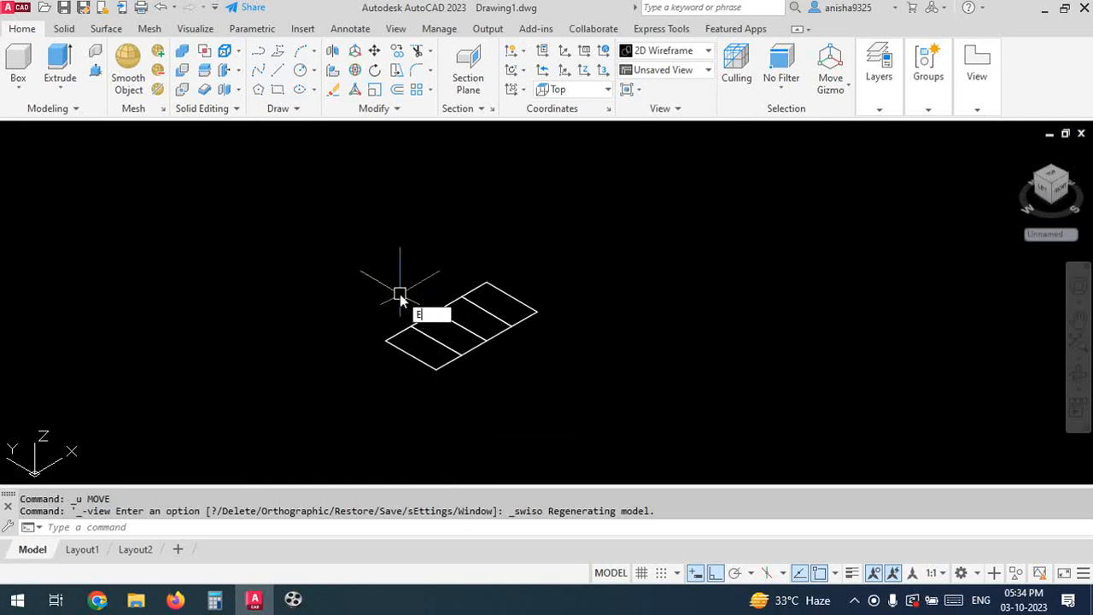
type("XT")
key("Return")
left_click(603, 246)
left_click(316, 389)
key("Return")
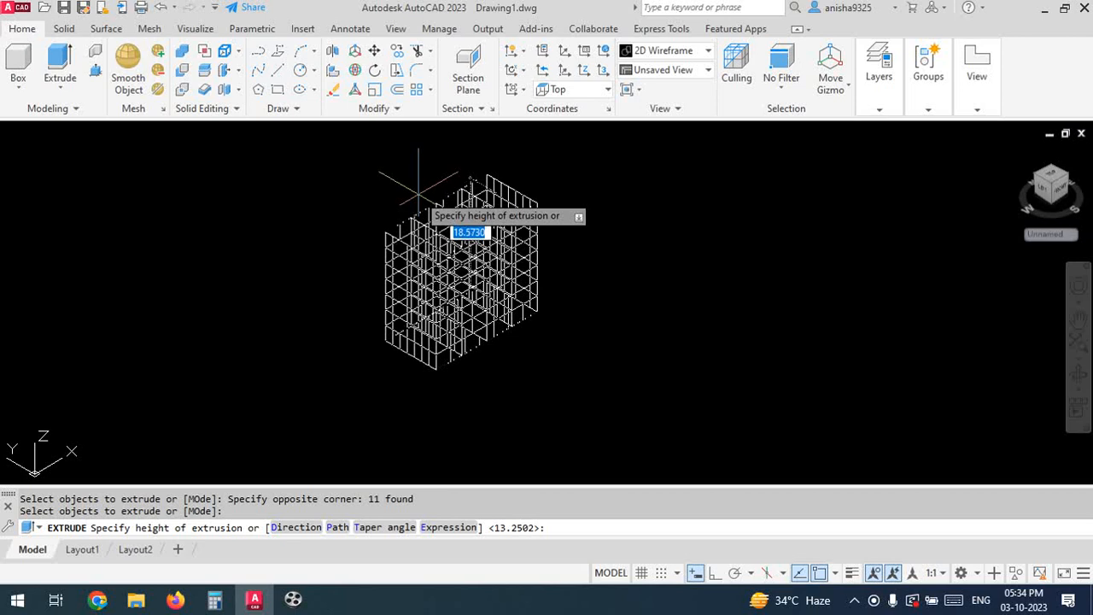
type("10")
key("Return")
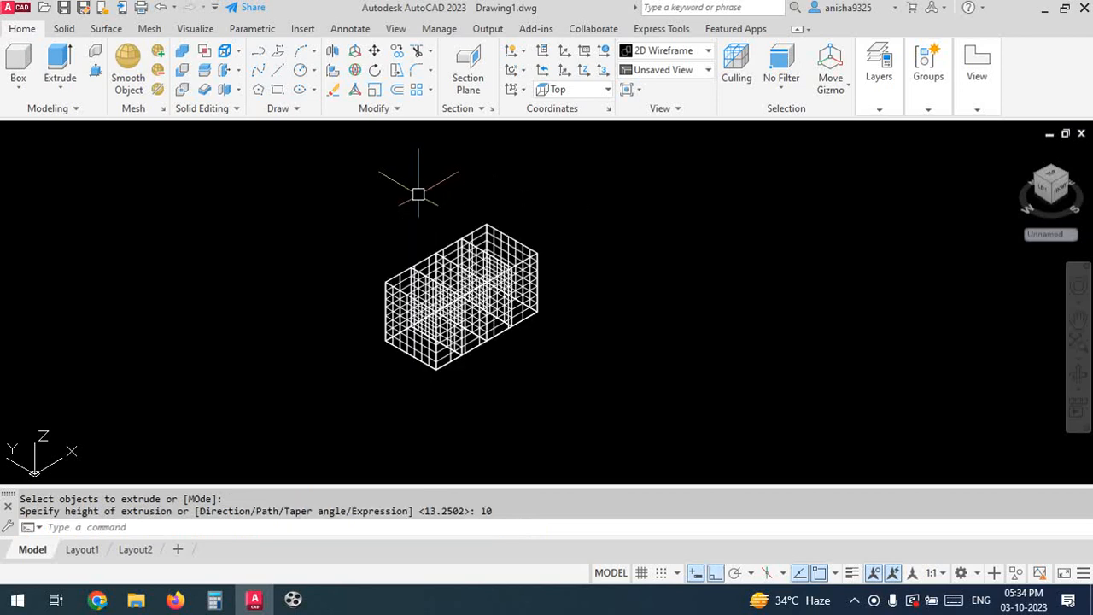
Examine the extruded compartments in the Conceptual visual style, return to 2D Wireframe, and inspect the overlapping surfaces and solids up close
scroll(424, 280, "up", 4)
scroll(371, 240, "down", 5)
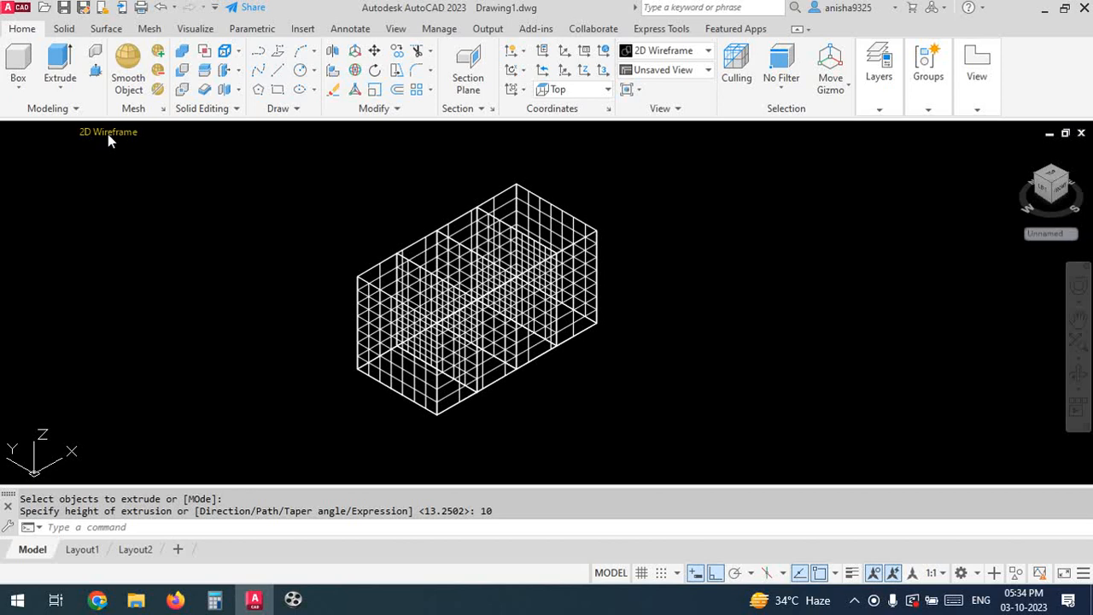
left_click(107, 135)
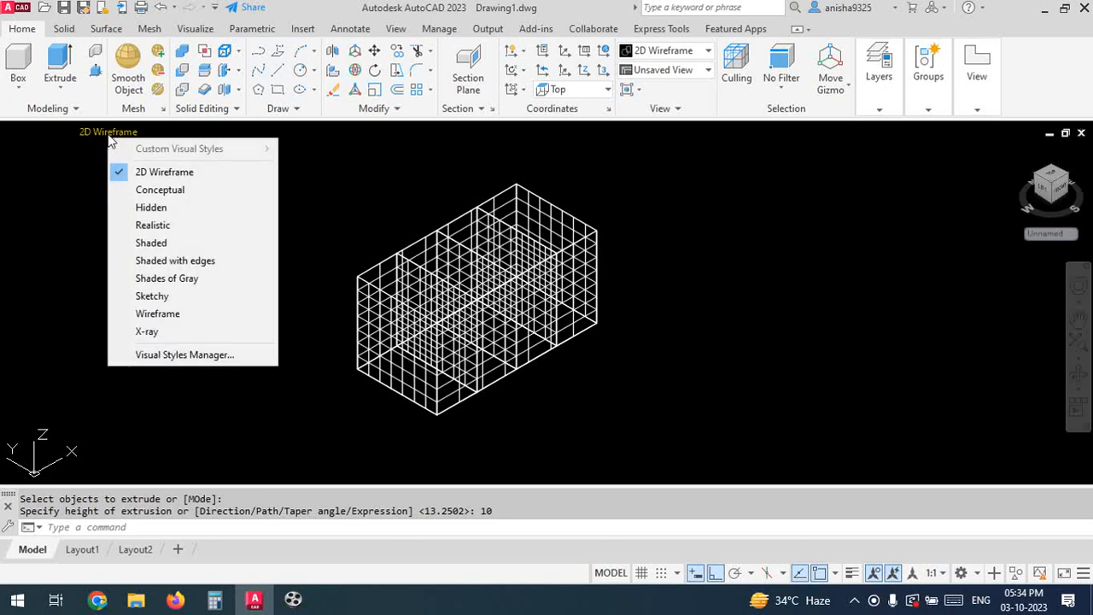
left_click(158, 189)
scroll(511, 329, "up", 5)
scroll(510, 329, "down", 5)
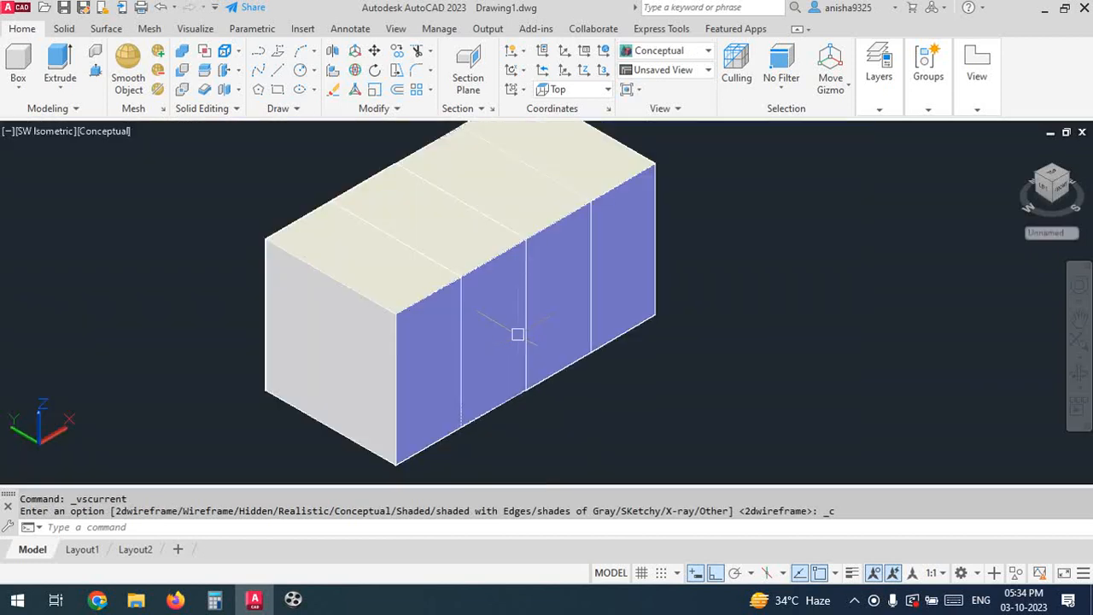
left_click(104, 132)
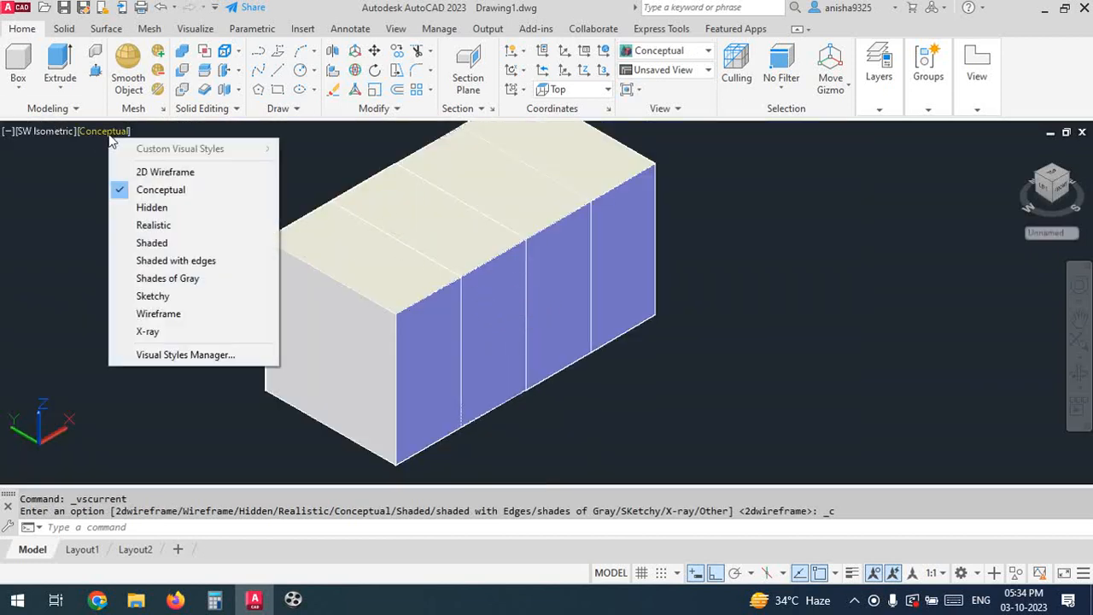
left_click(159, 170)
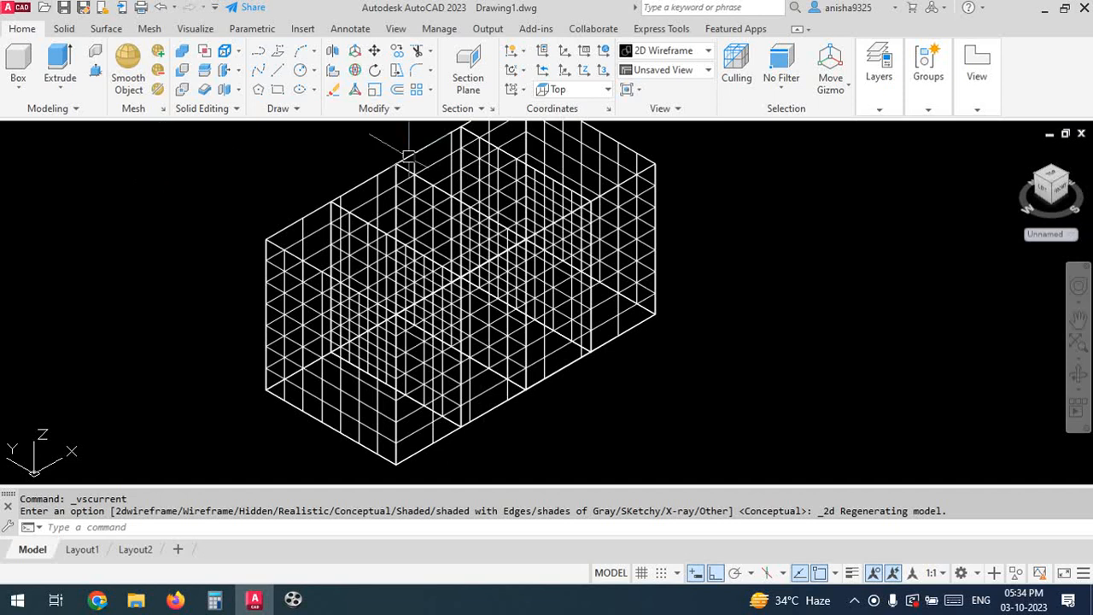
scroll(411, 254, "up", 5)
scroll(411, 255, "down", 5)
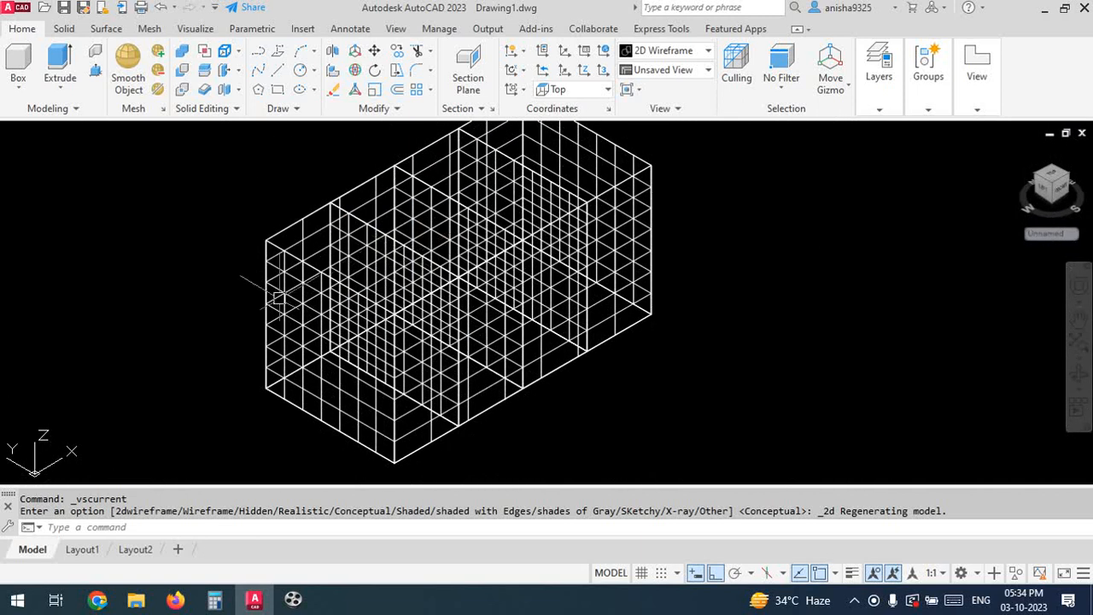
scroll(282, 293, "up", 4)
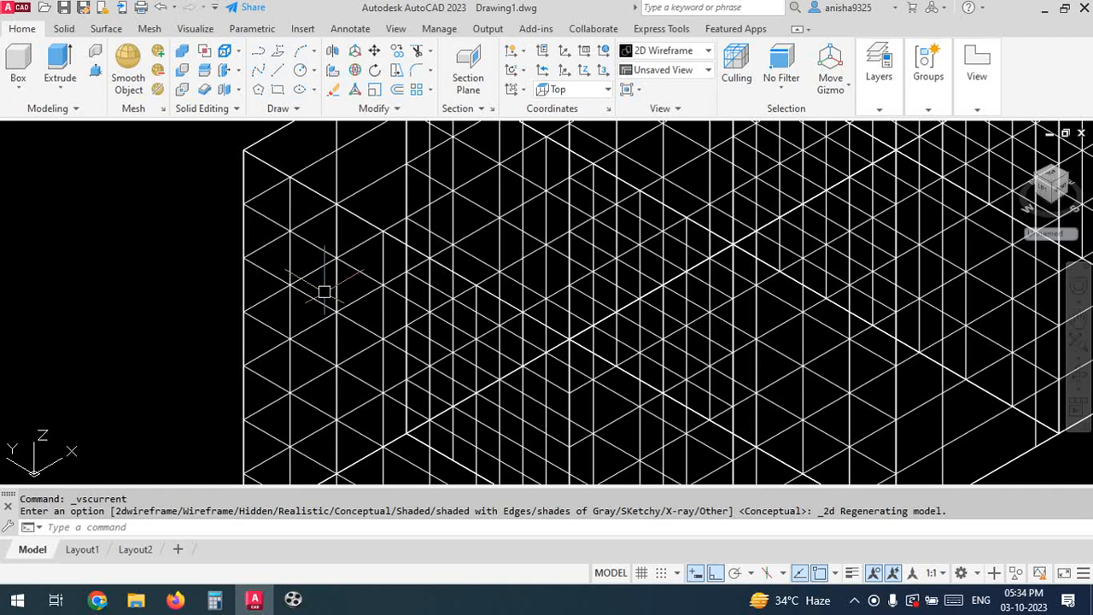
scroll(447, 297, "down", 4)
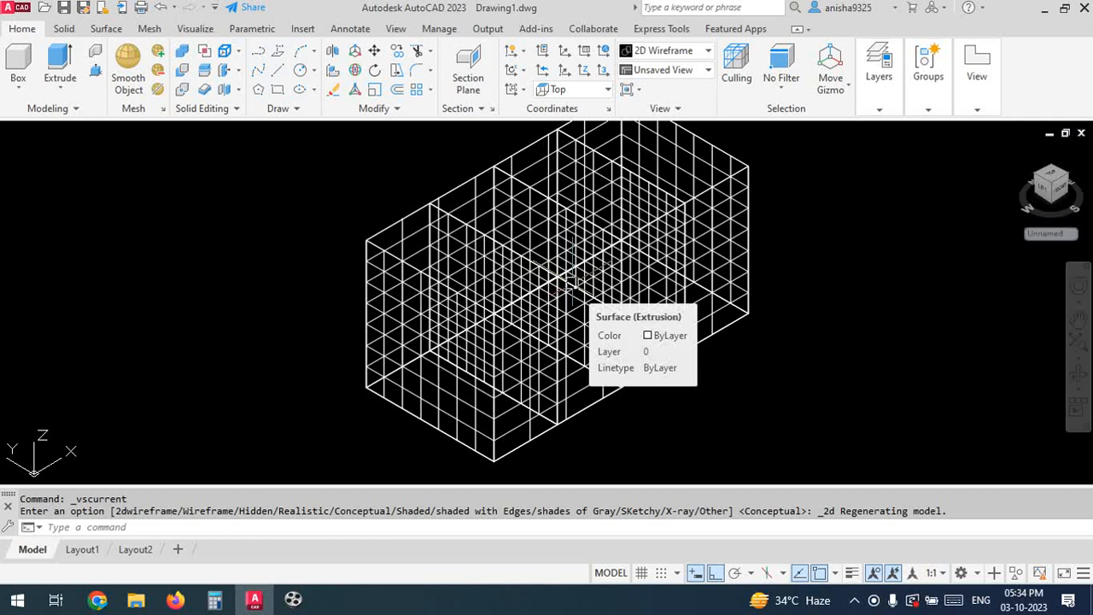
Erase all the extruded objects from the drawing
scroll(560, 359, "down", 5)
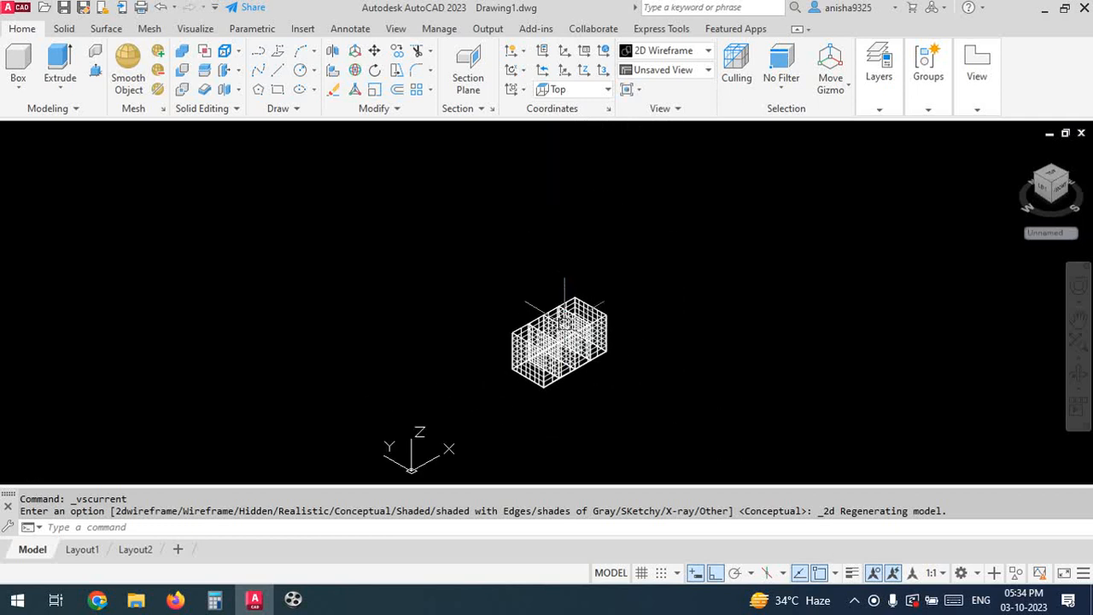
left_click(657, 259)
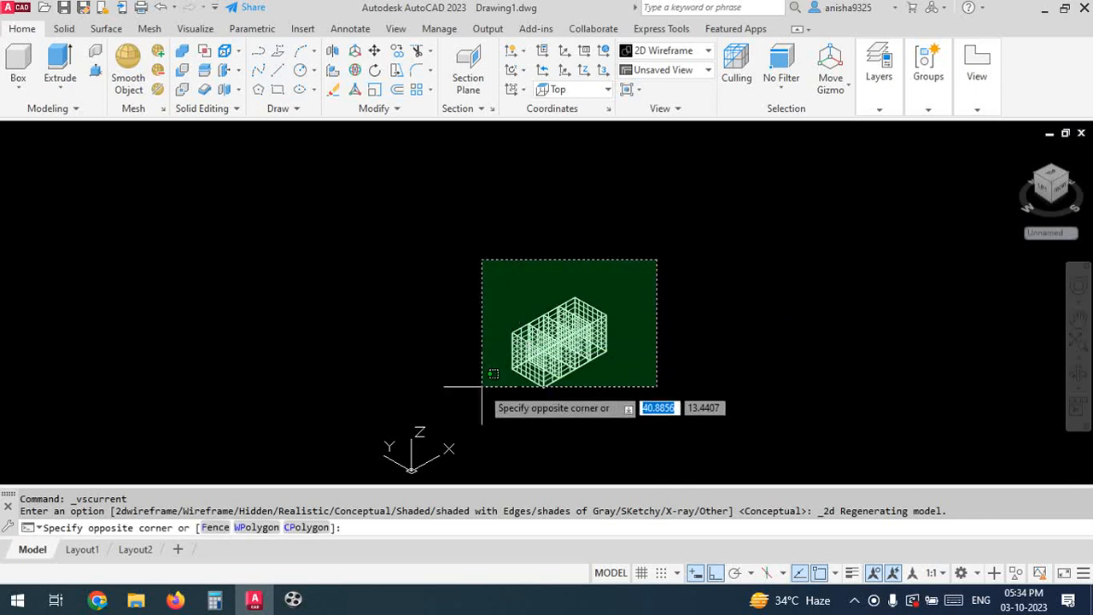
left_click(511, 362)
type("e")
key("Return")
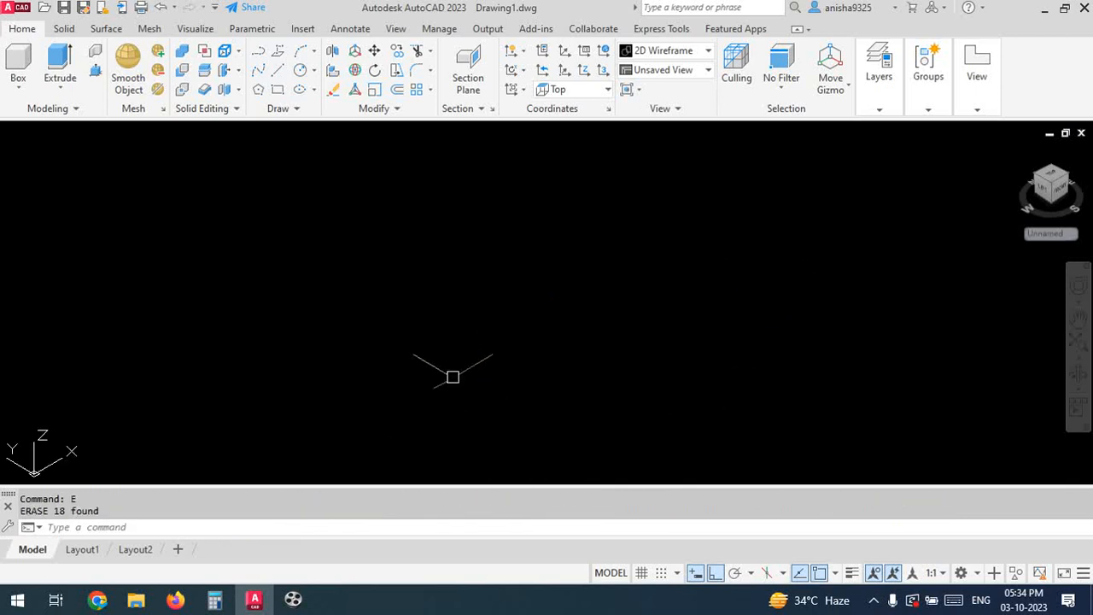
Switch to the Top view and draw a rectangle with a length of 30 and a width of 20
left_click(23, 132)
left_click(60, 171)
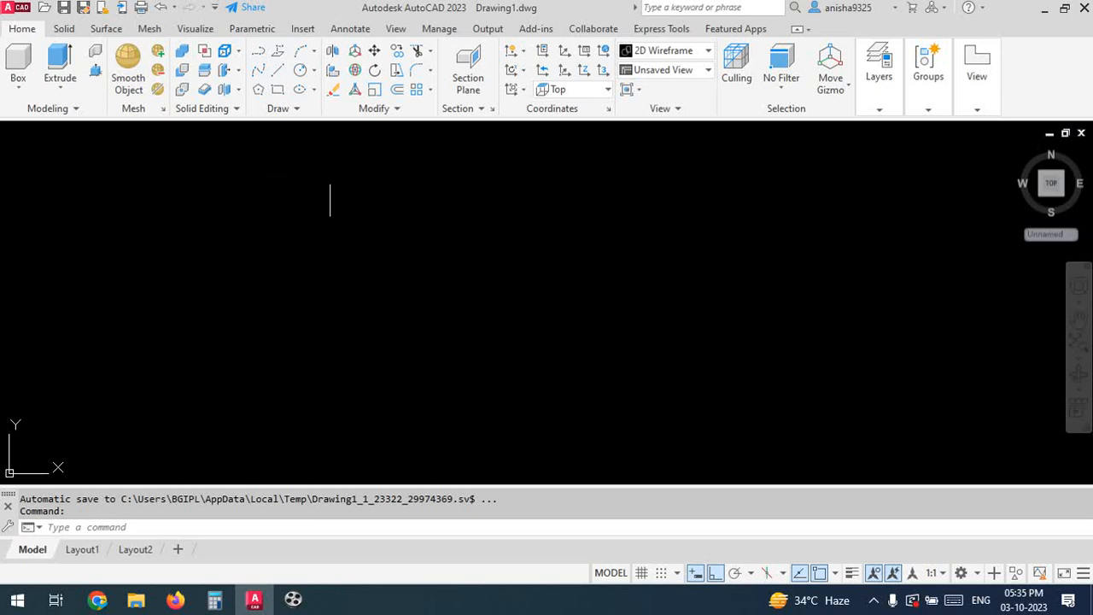
left_click(277, 89)
left_click(342, 222)
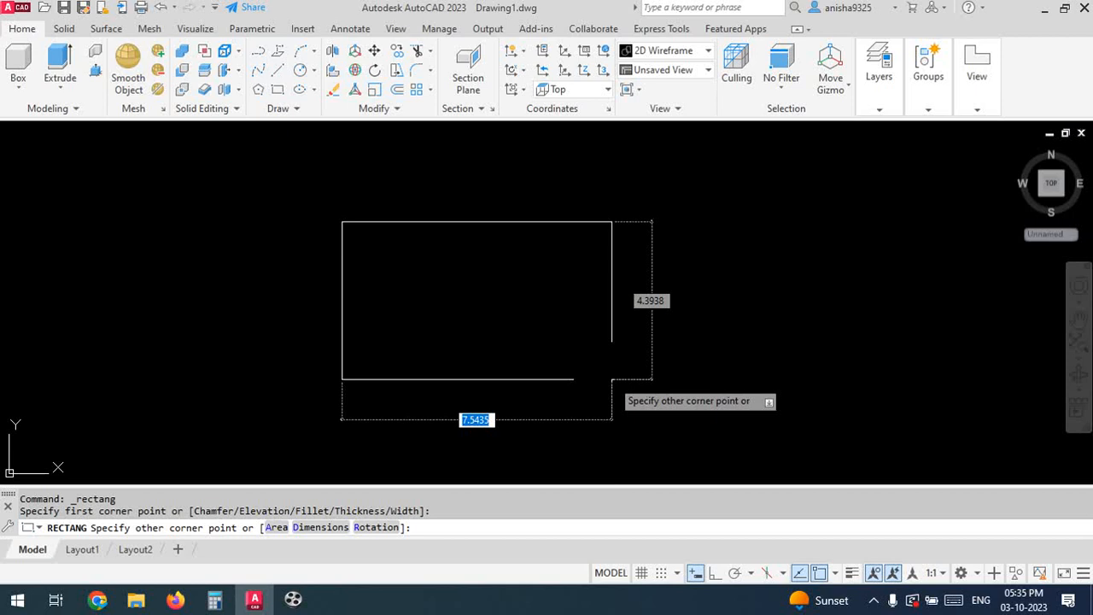
type("D")
key("Return")
type("30")
key("Return")
type("20")
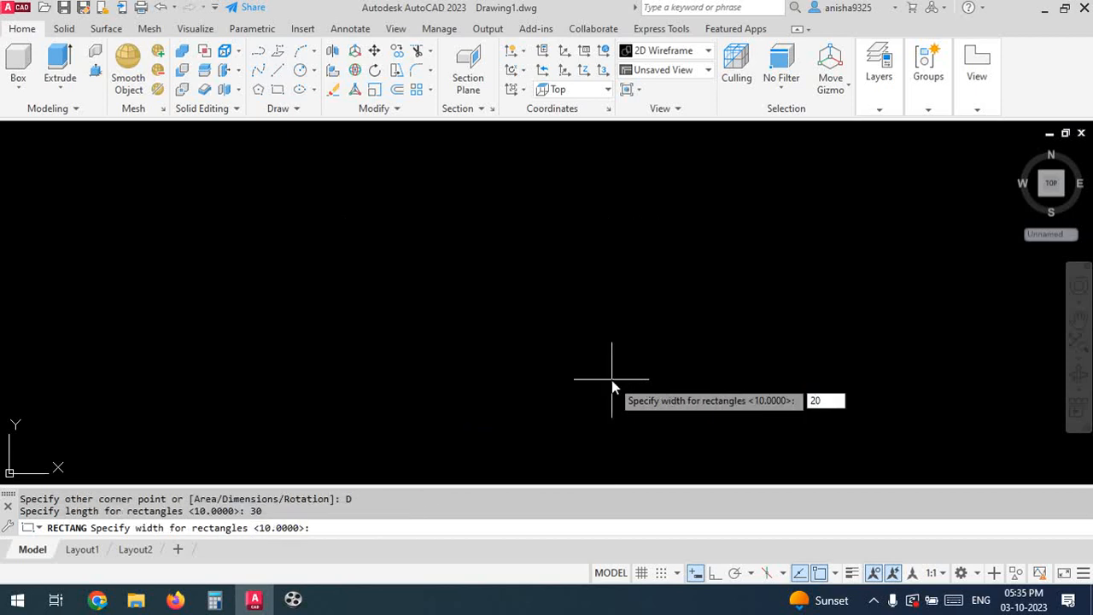
key("Return")
left_click(611, 380)
scroll(598, 383, "down", 5)
scroll(609, 424, "up", 3)
middle_click_drag(609, 423, 420, 396)
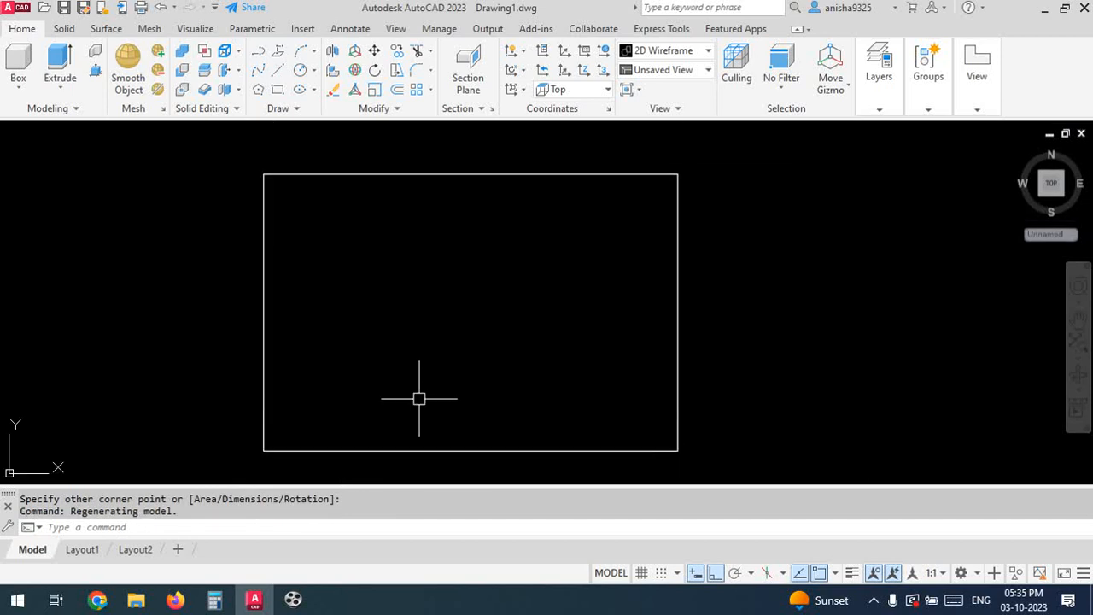
left_click(24, 133)
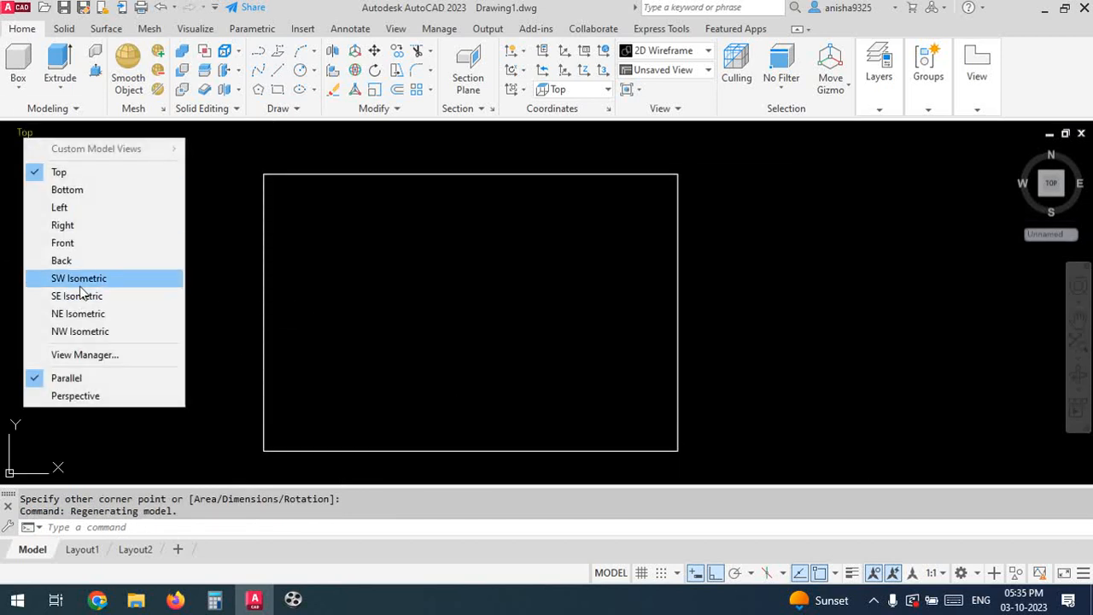
left_click(81, 276)
scroll(463, 315, "down", 3)
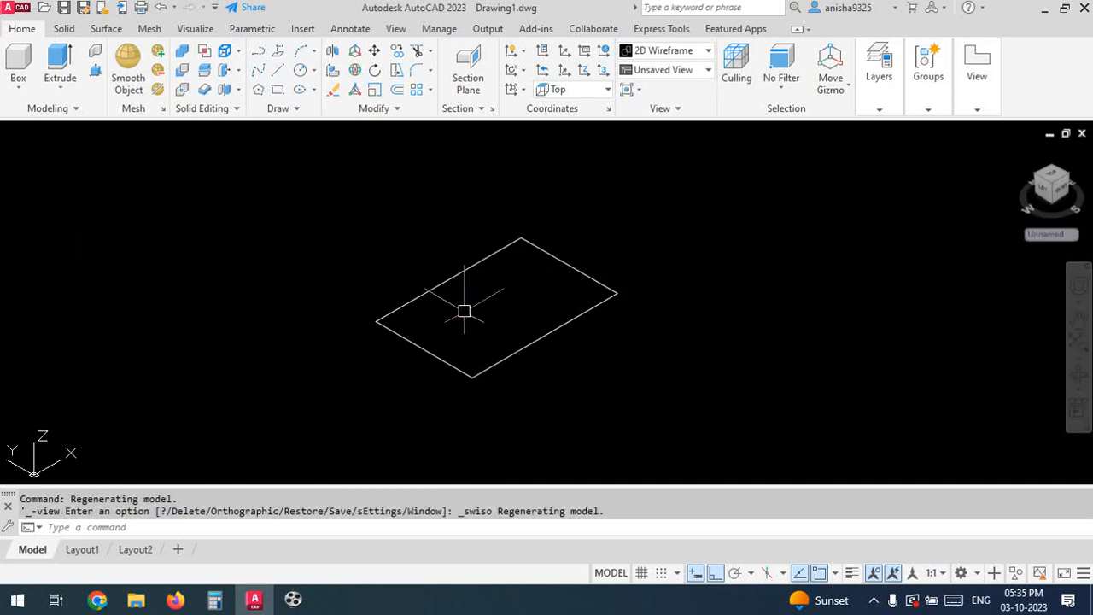
type("EXT")
key("Return")
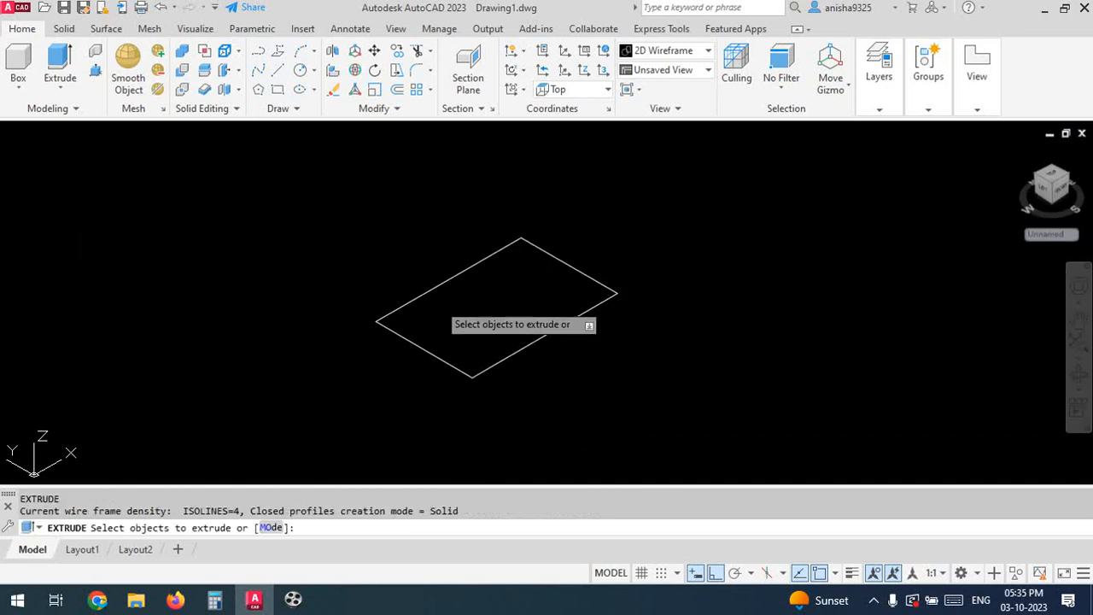
left_click(418, 295)
key("Return")
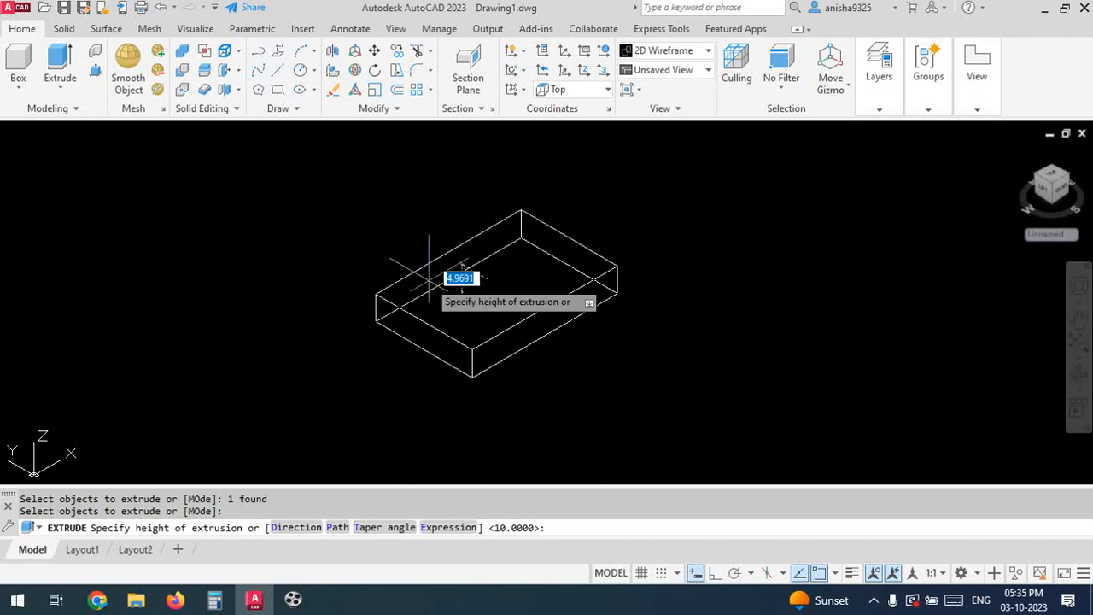
key("Escape")
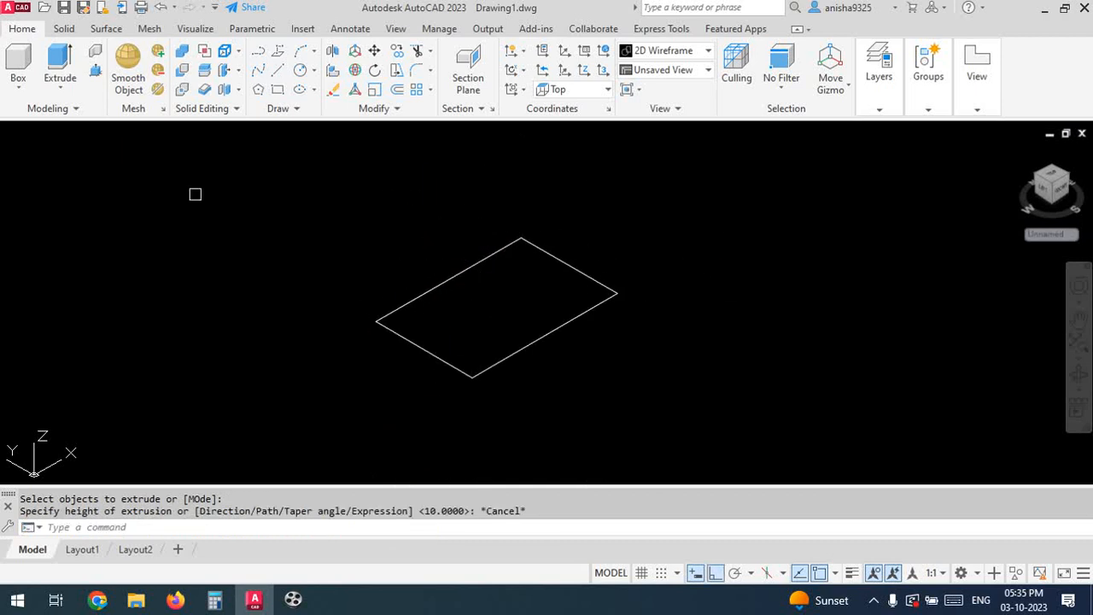
Switch to the Front view, turn Ortho off, and draw a line sloping up to the right from the rectangle's right end
left_click(41, 133)
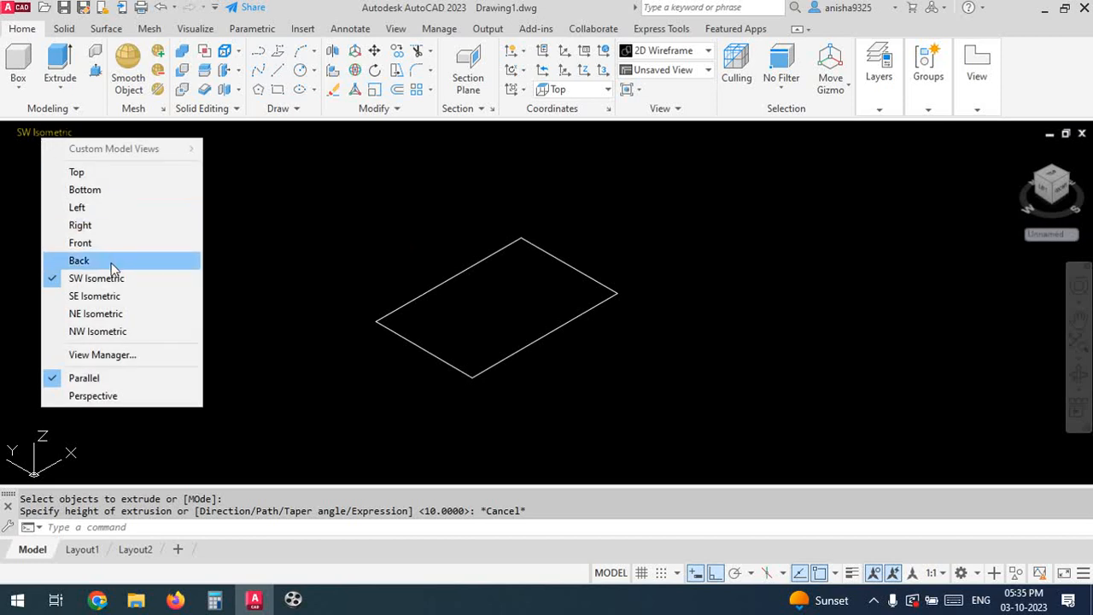
left_click(81, 242)
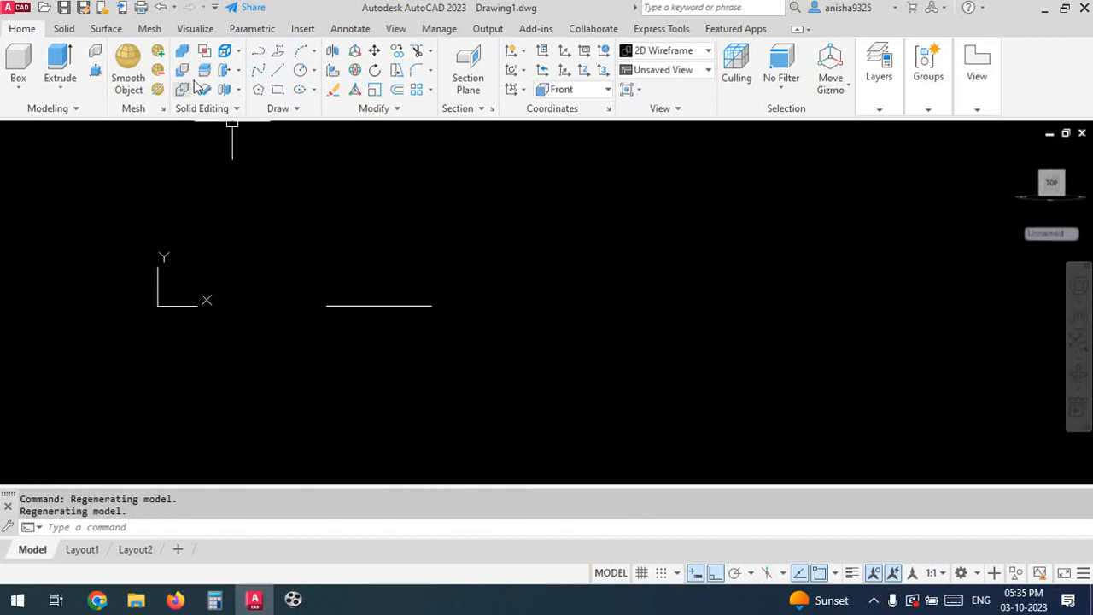
left_click(278, 72)
scroll(466, 290, "up", 5)
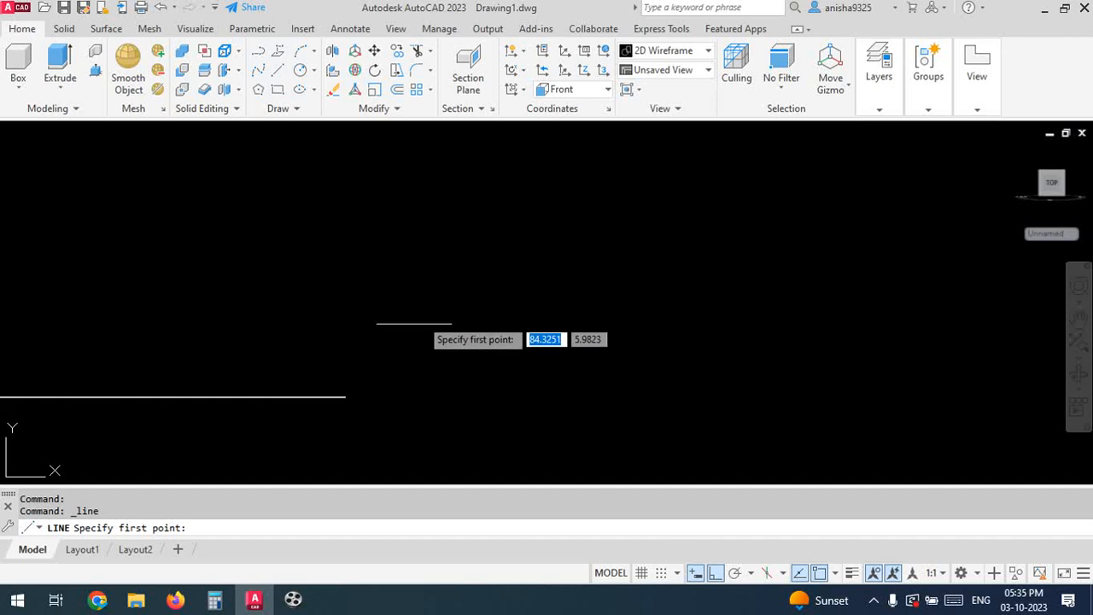
left_click(345, 397)
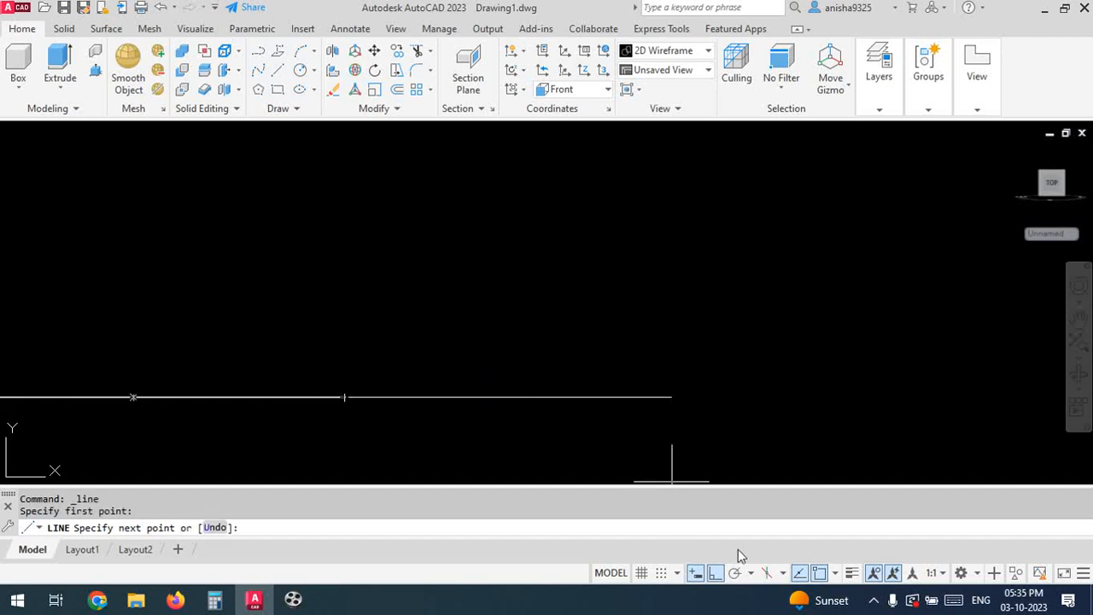
left_click(720, 577)
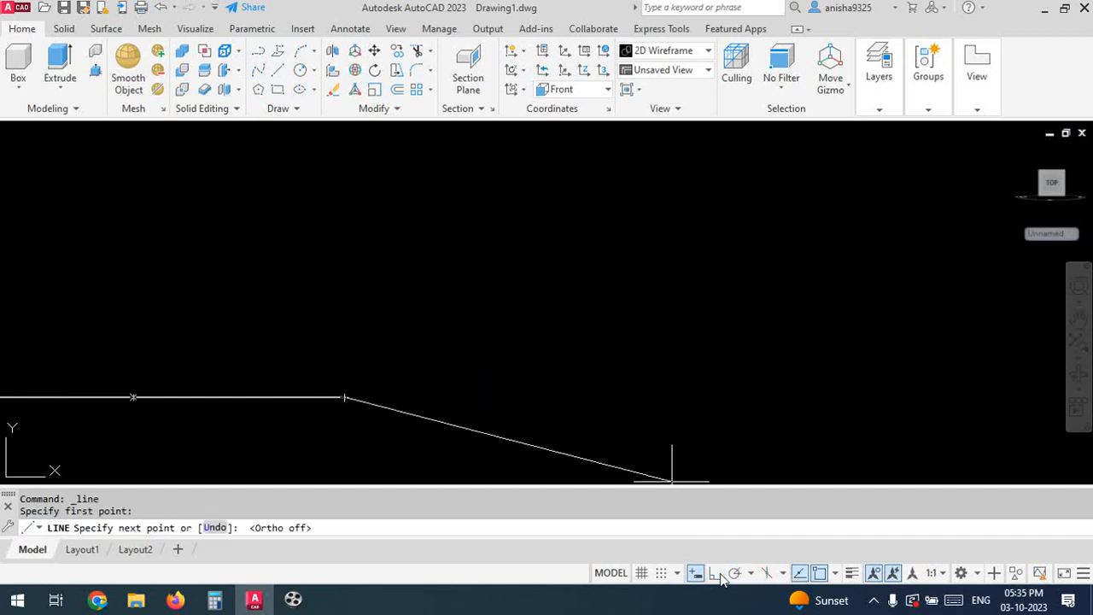
middle_click_drag(364, 367, 487, 231)
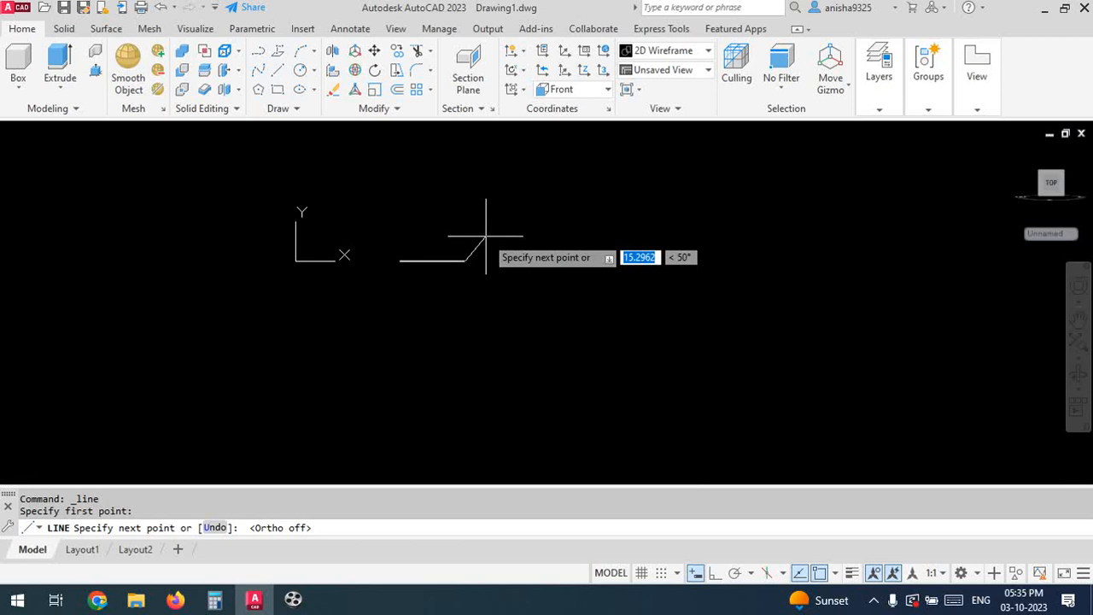
left_click(601, 172)
key("Escape")
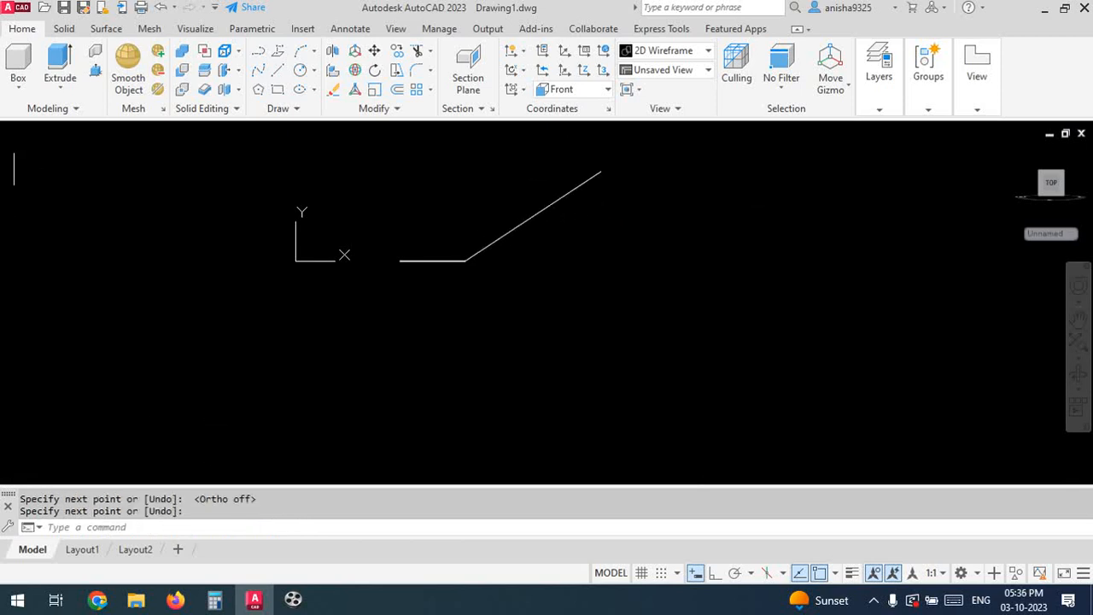
Switch to the SW Isometric view and extrude the rectangle along the sloping line with the Path option
left_click(26, 134)
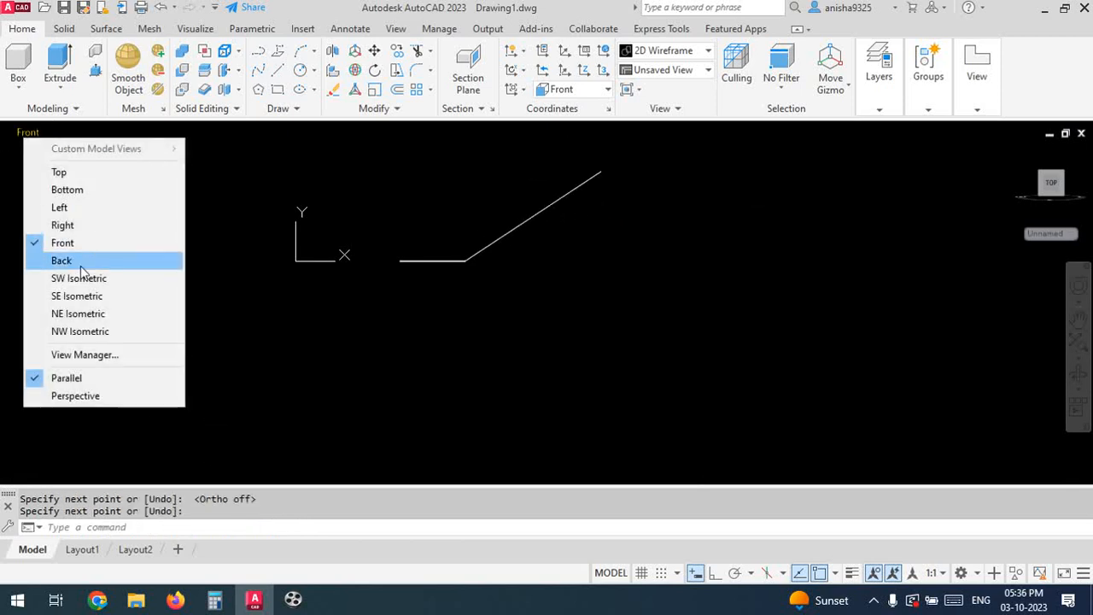
left_click(78, 279)
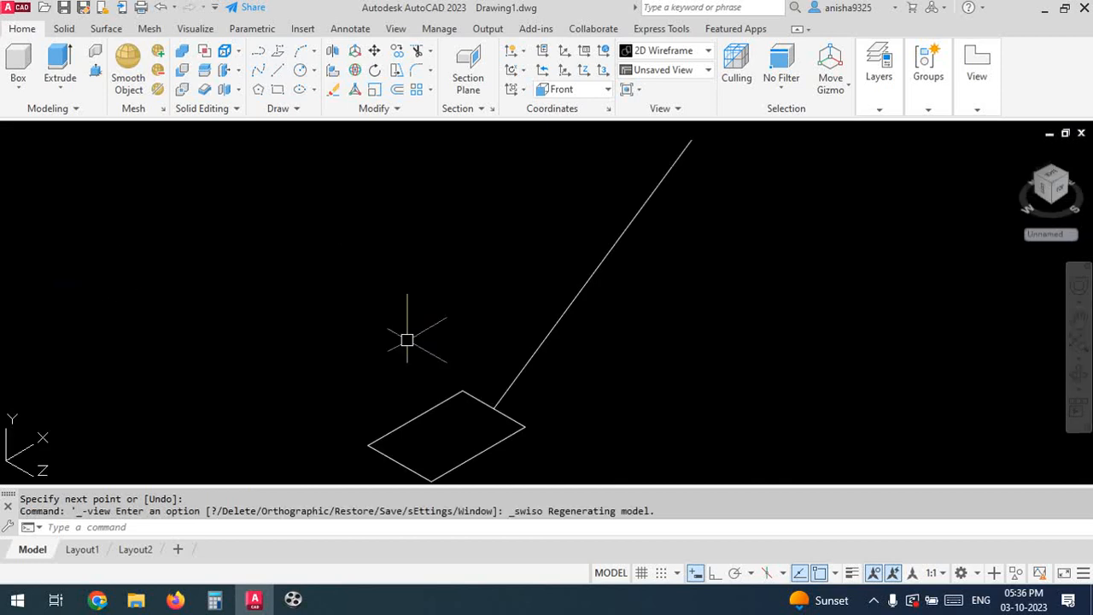
type("EXT")
key("Return")
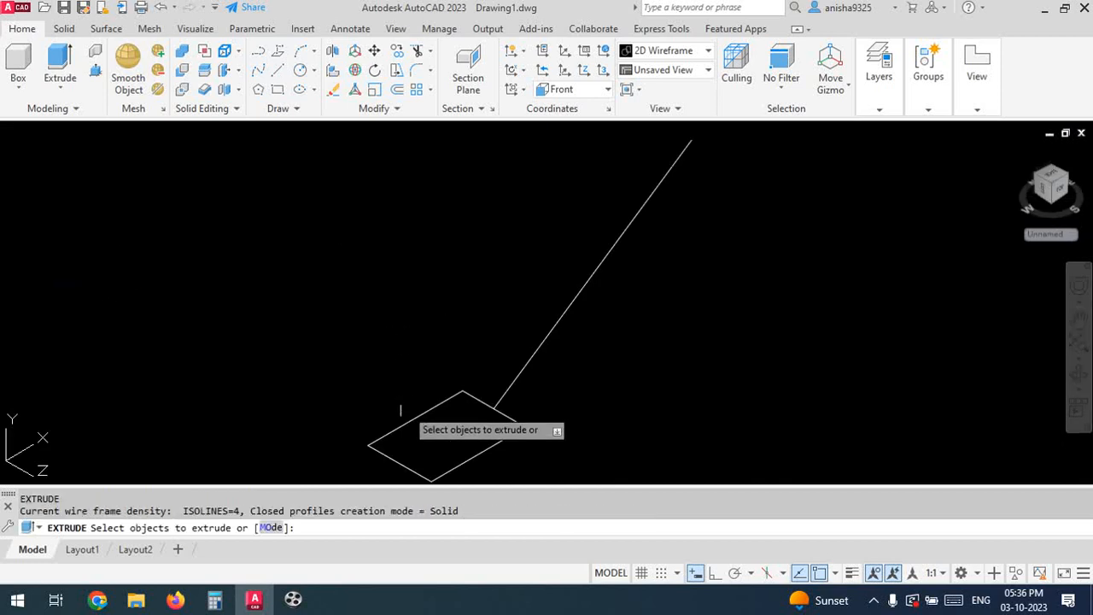
left_click(407, 421)
key("Return")
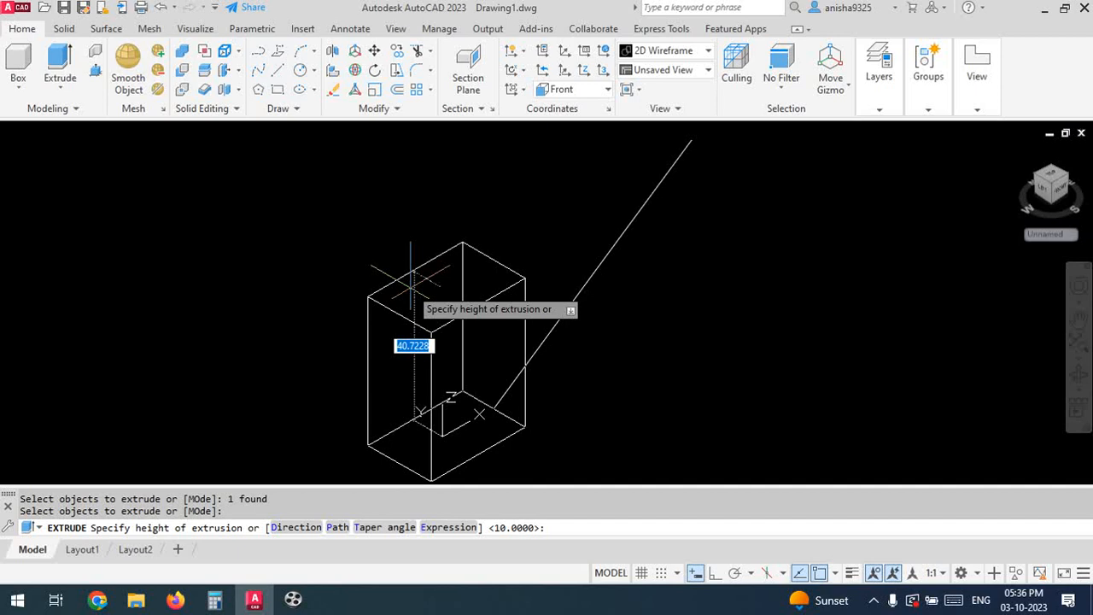
type("P")
key("Return")
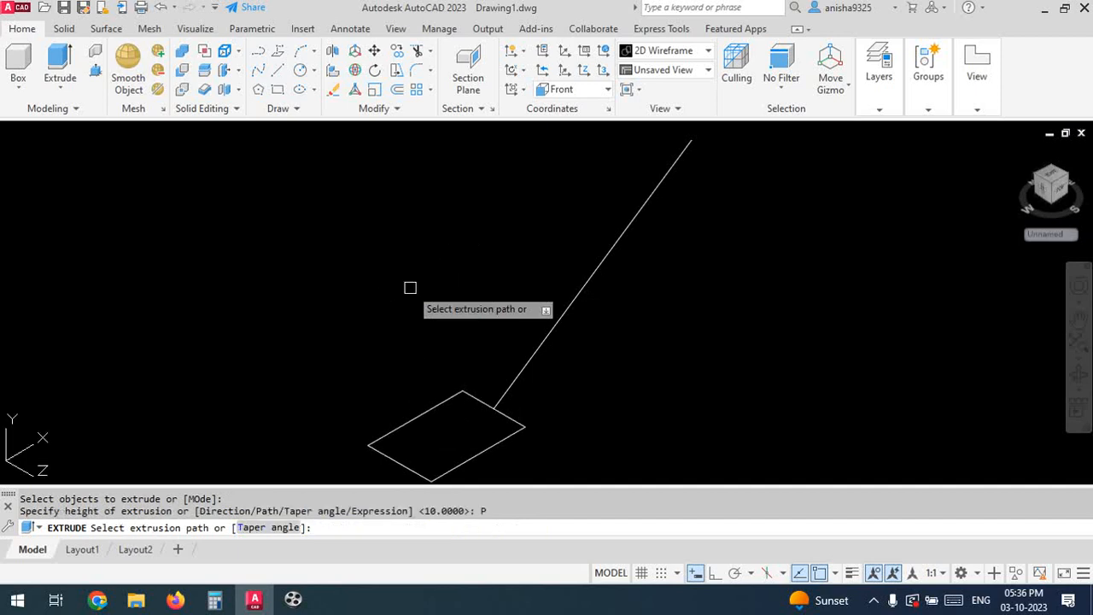
left_click(566, 313)
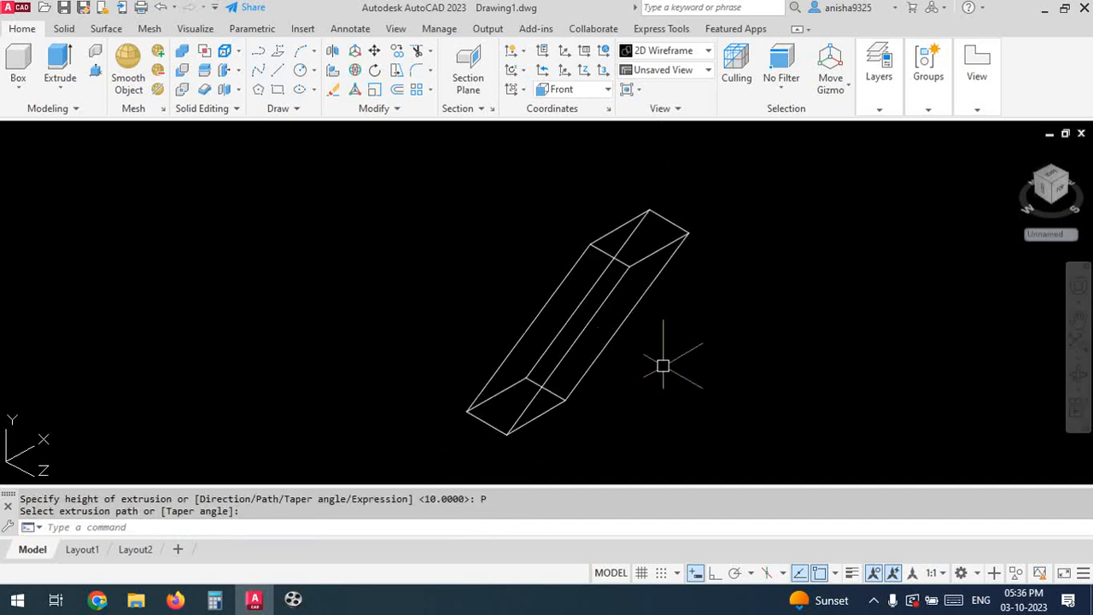
Examine the slanted solid from several angles in the Conceptual visual style
middle_click_drag(656, 368, 583, 317, "shift")
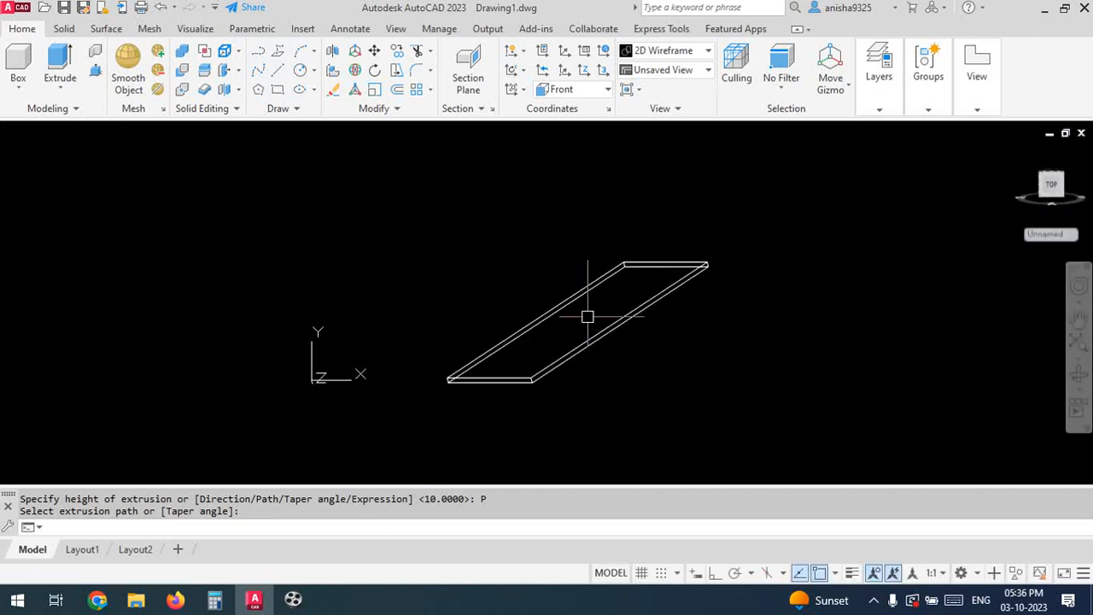
type("sha")
key("Return")
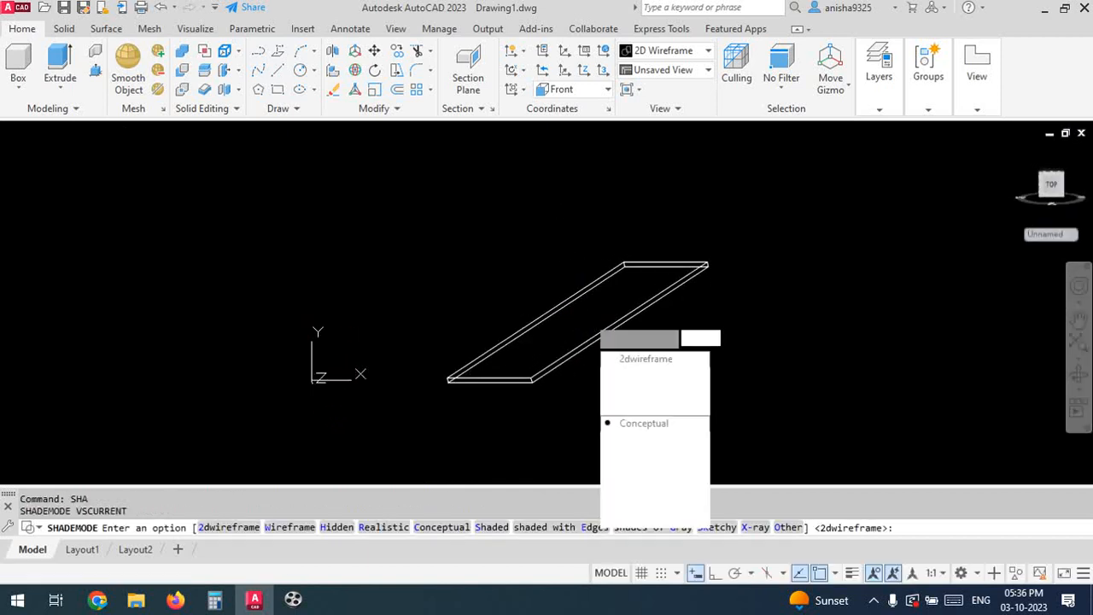
type("c")
key("Return")
middle_click_drag(517, 298, 510, 349, "shift")
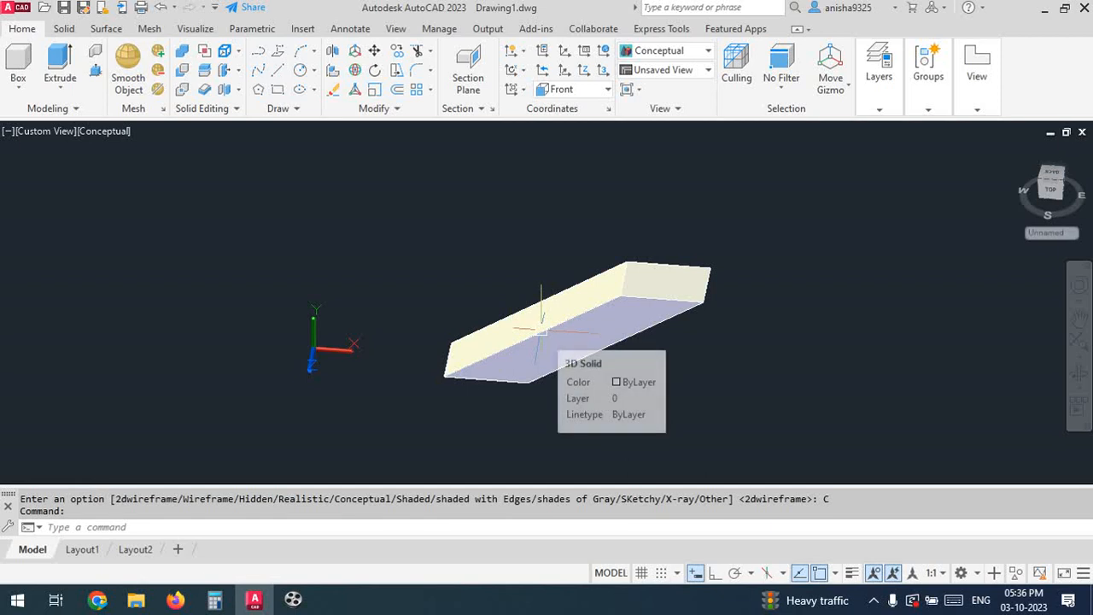
Undo back through the path extrusion to the Front view and erase the sloping line
key("ctrl+z")
key("ctrl+z")
key("ctrl+z")
key("ctrl+z")
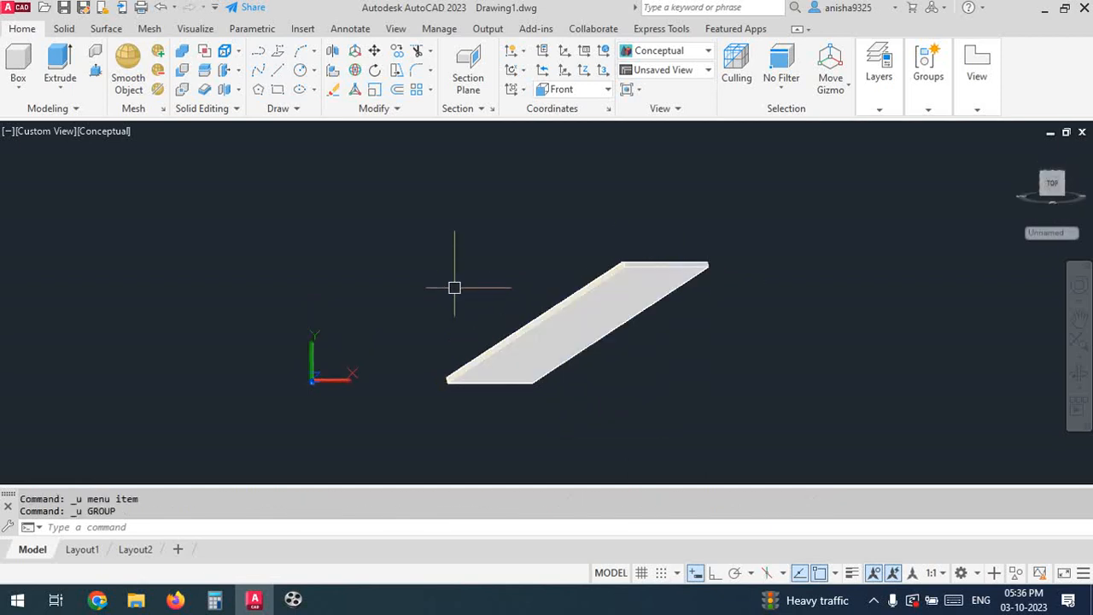
key("ctrl+z")
left_click(540, 205)
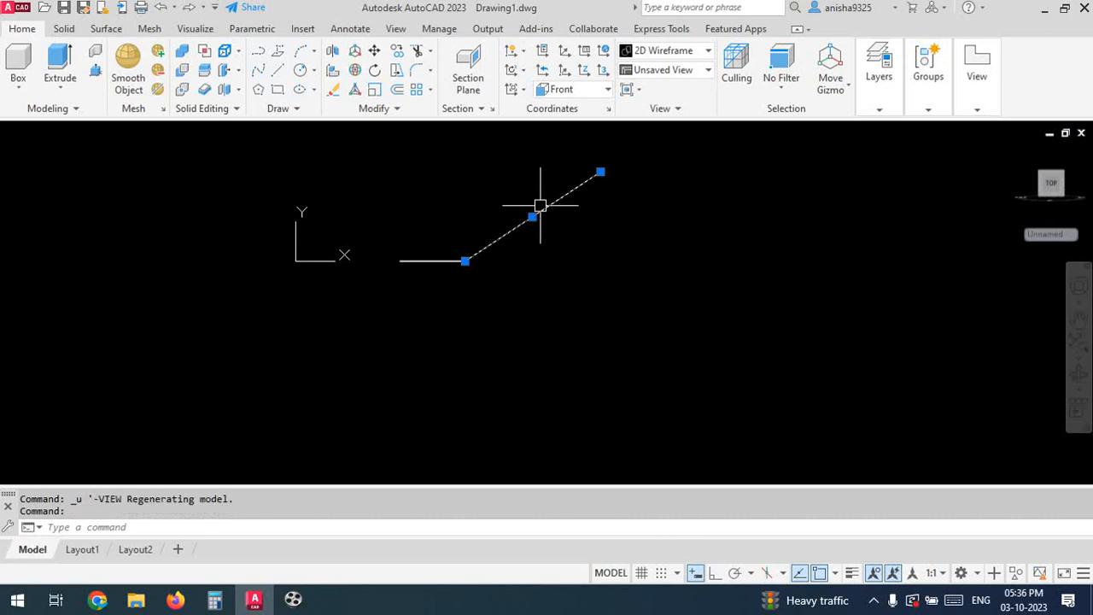
type("e")
key("Return")
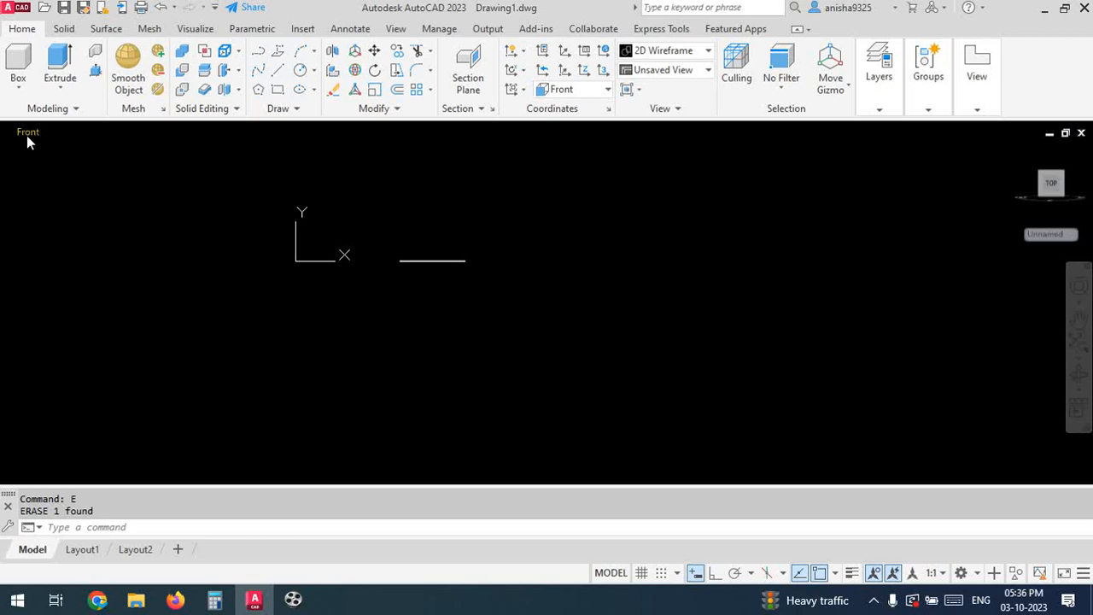
Switch to the SW Isometric view and extrude the rectangle with a 45-degree taper angle to a height of 2
left_click(26, 134)
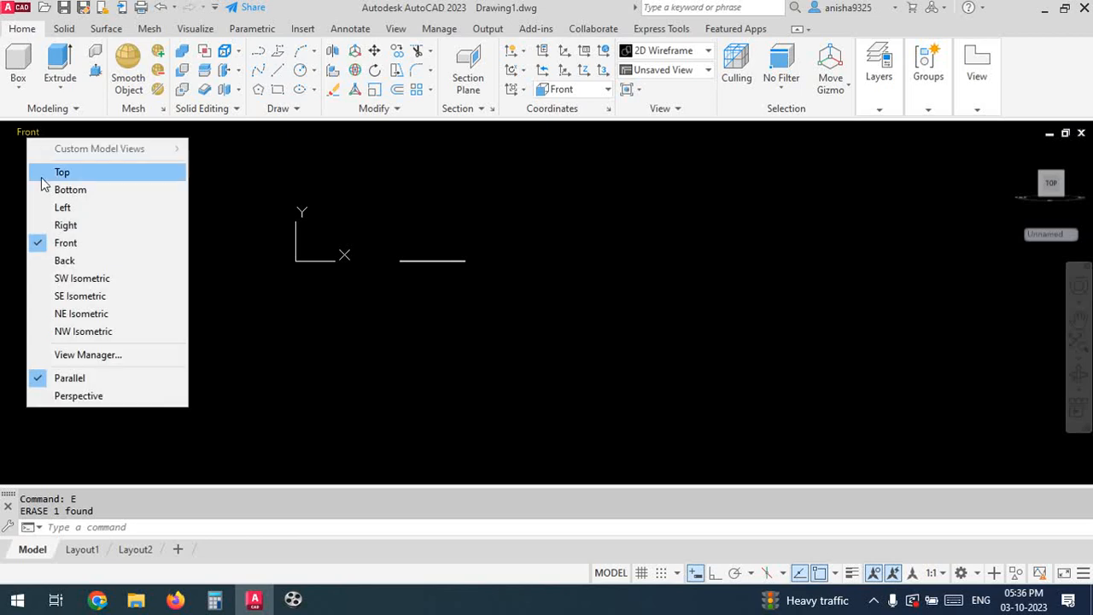
left_click(88, 281)
scroll(493, 312, "down", 3)
type("EXT")
key("Return")
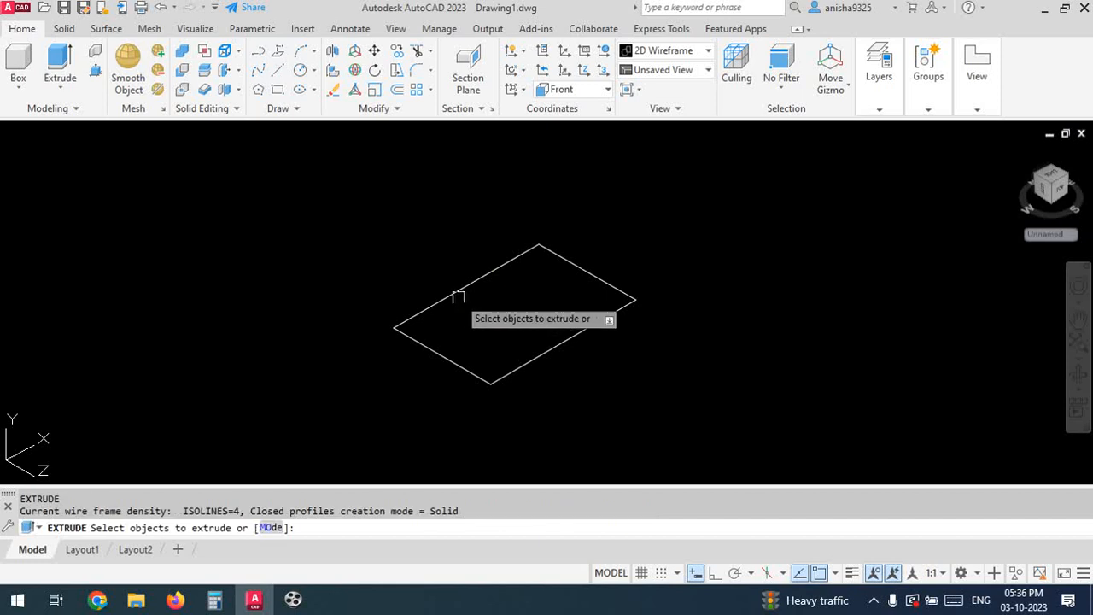
left_click(451, 293)
key("Return")
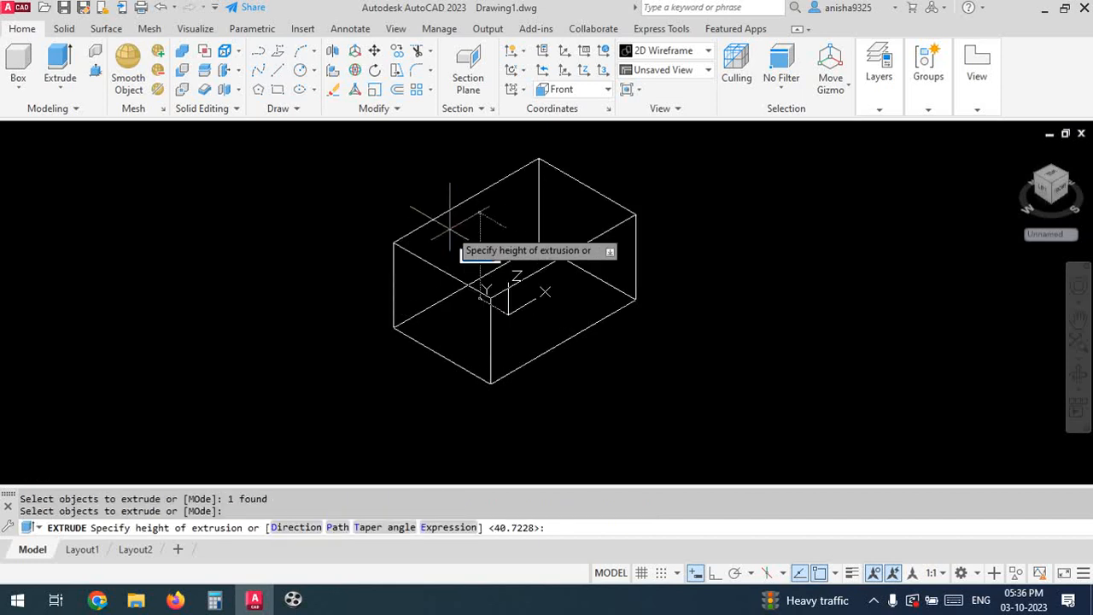
type("T")
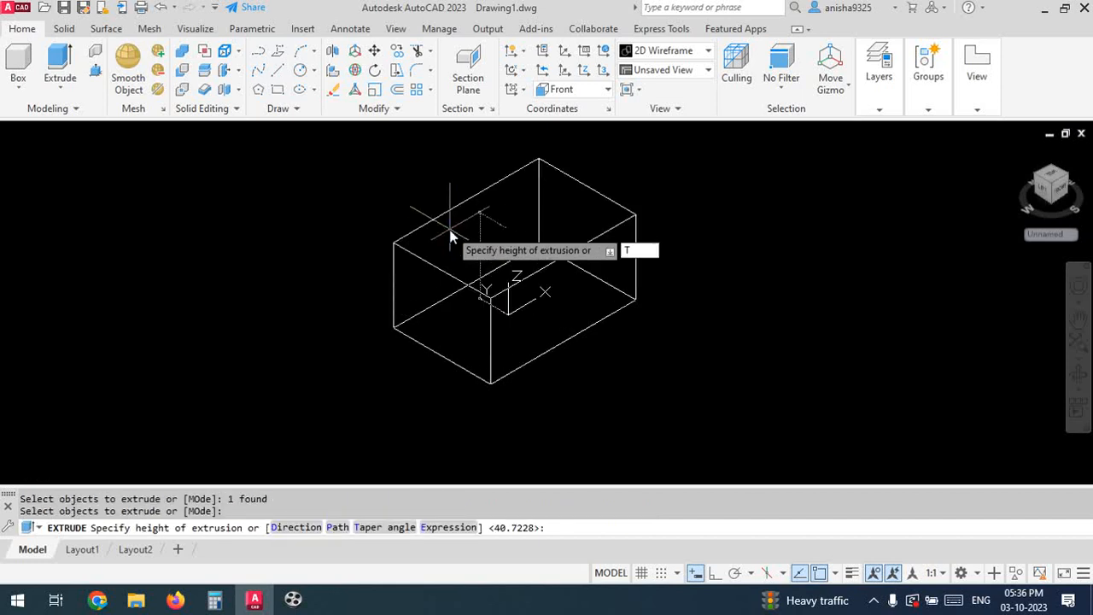
key("Return")
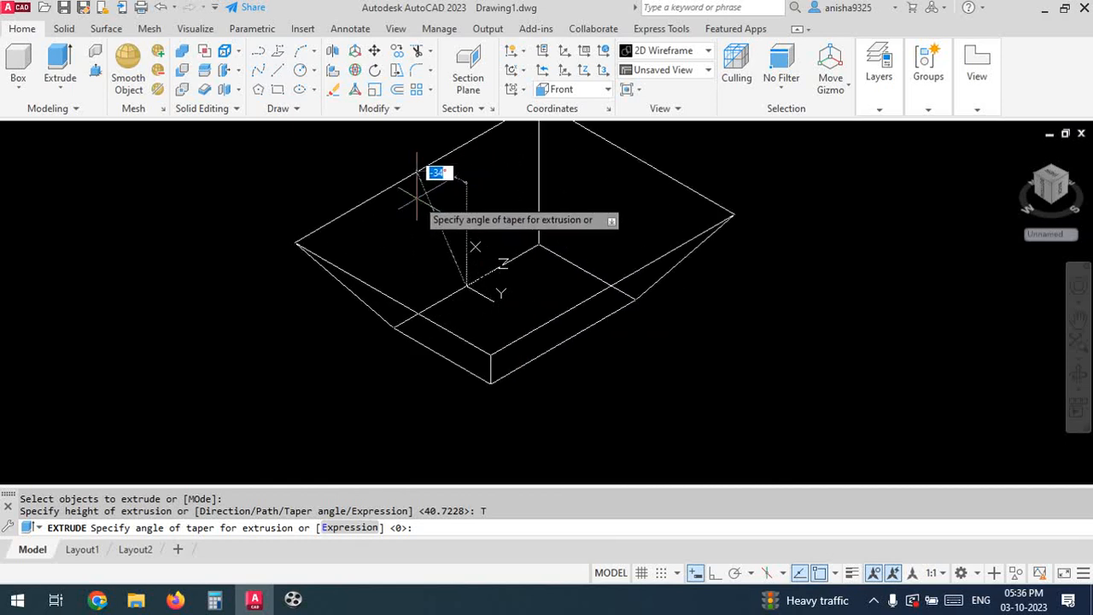
key("Return")
key("BackSpace")
type("45")
key("Return")
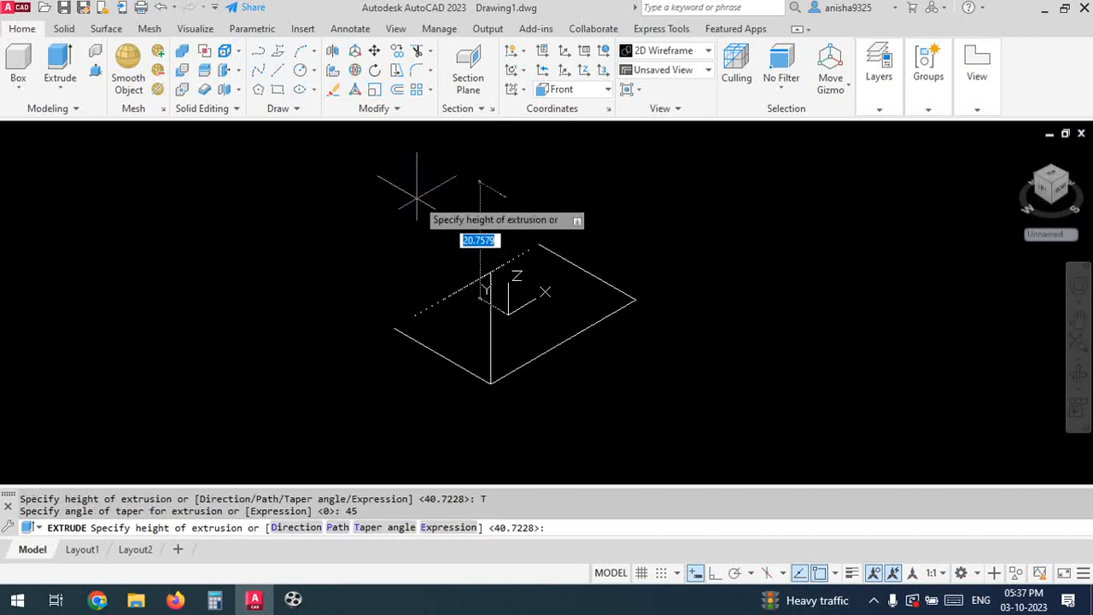
type("2")
key("Return")
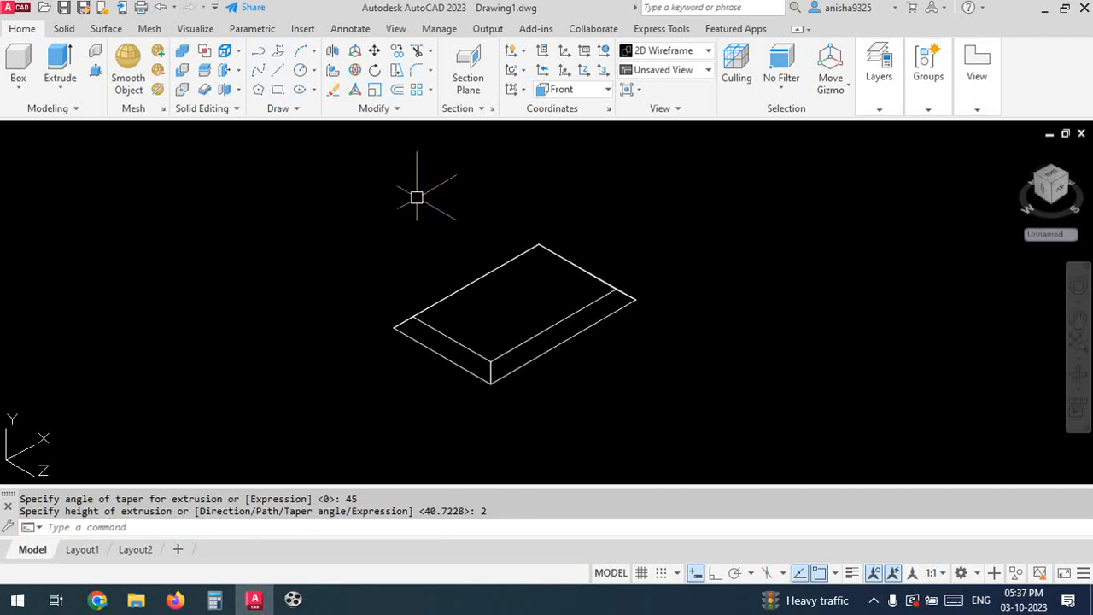
Switch to the Front view and mirror the tapered solid about its lower edge, keeping the source object
left_click(39, 133)
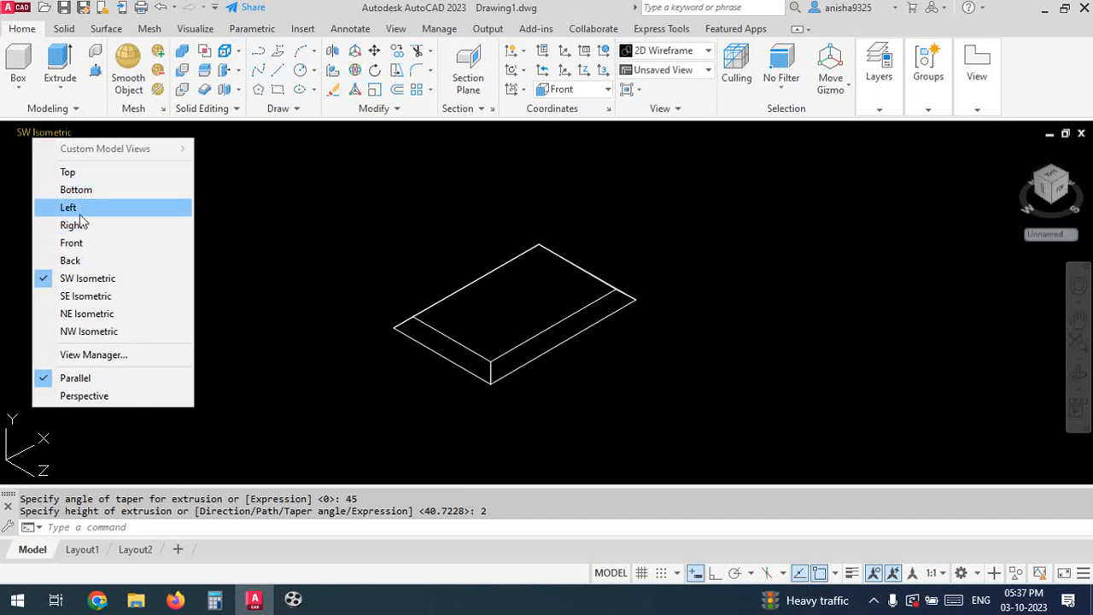
left_click(81, 243)
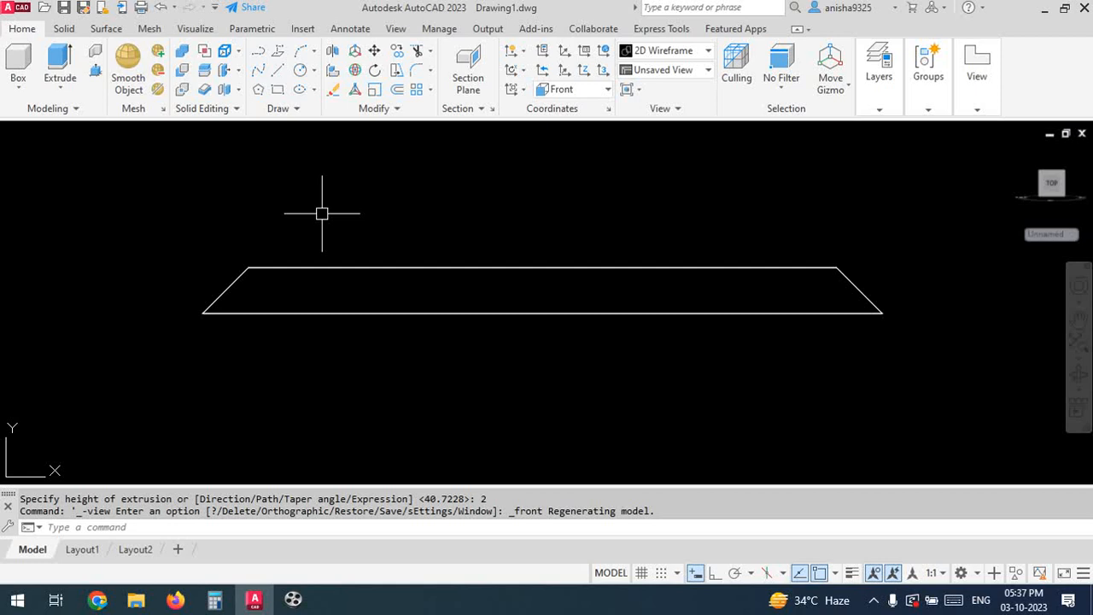
type("MI")
key("Return")
left_click(532, 202)
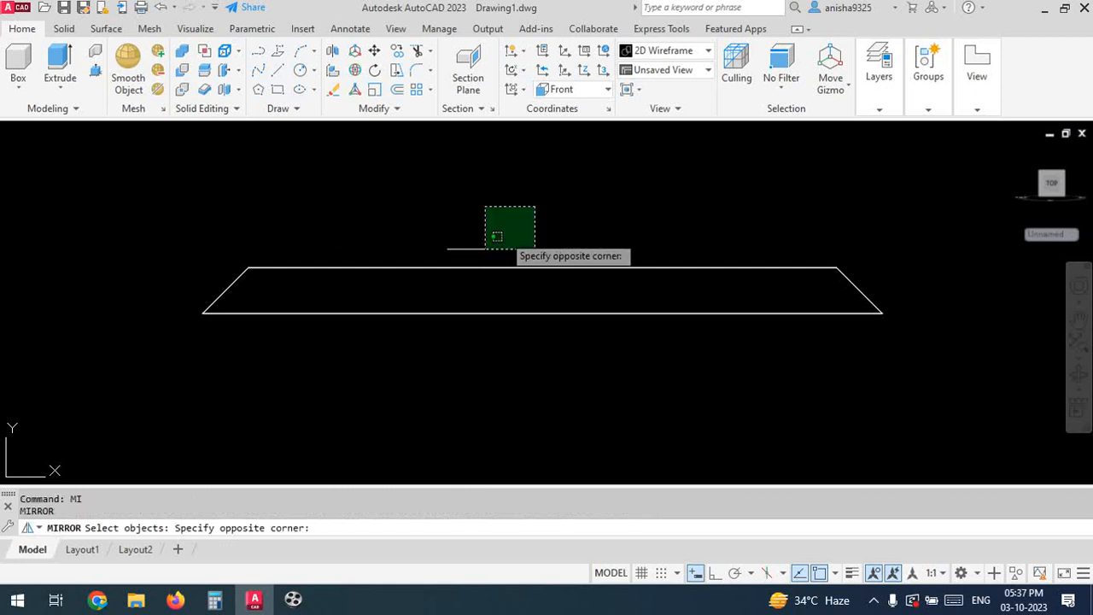
left_click(350, 373)
key("Return")
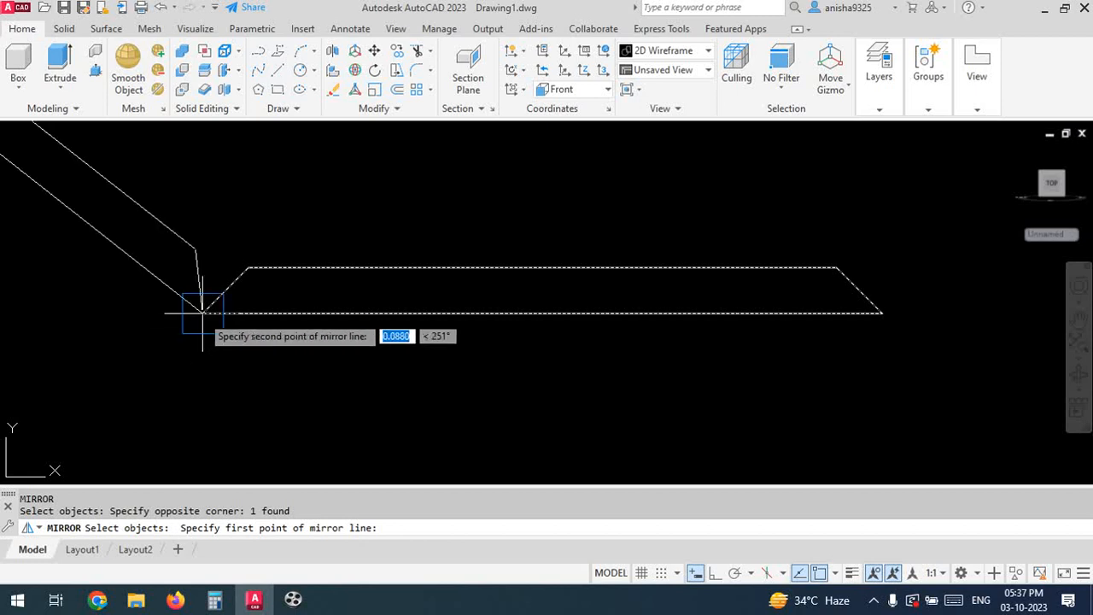
left_click(204, 312)
left_click(883, 313)
key("Down")
key("Return")
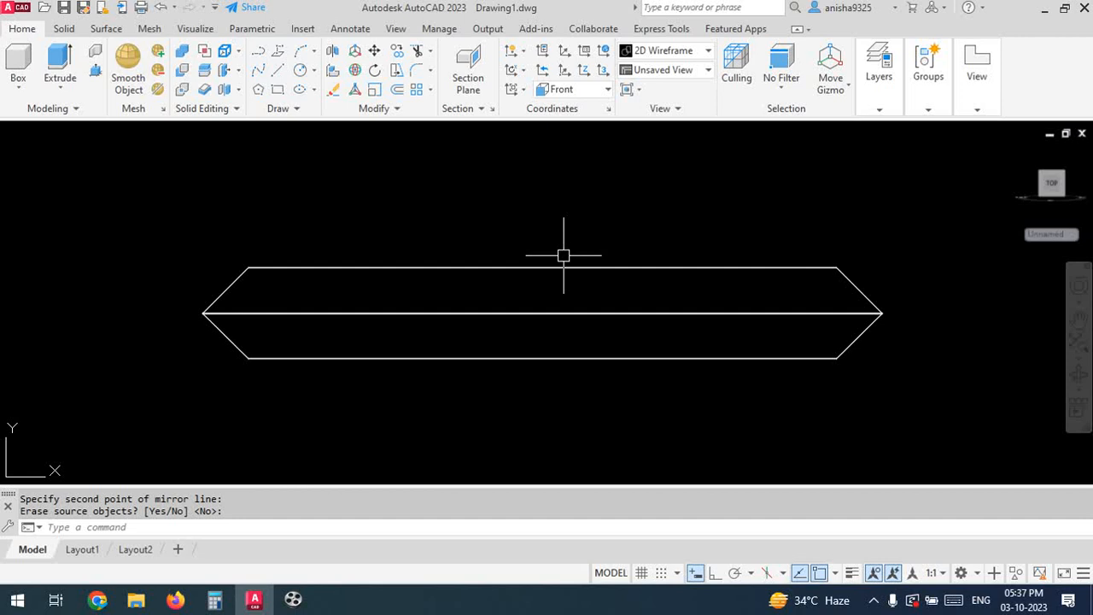
Join the tapered solid and its mirrored copy into one solid with Union
type("UNI")
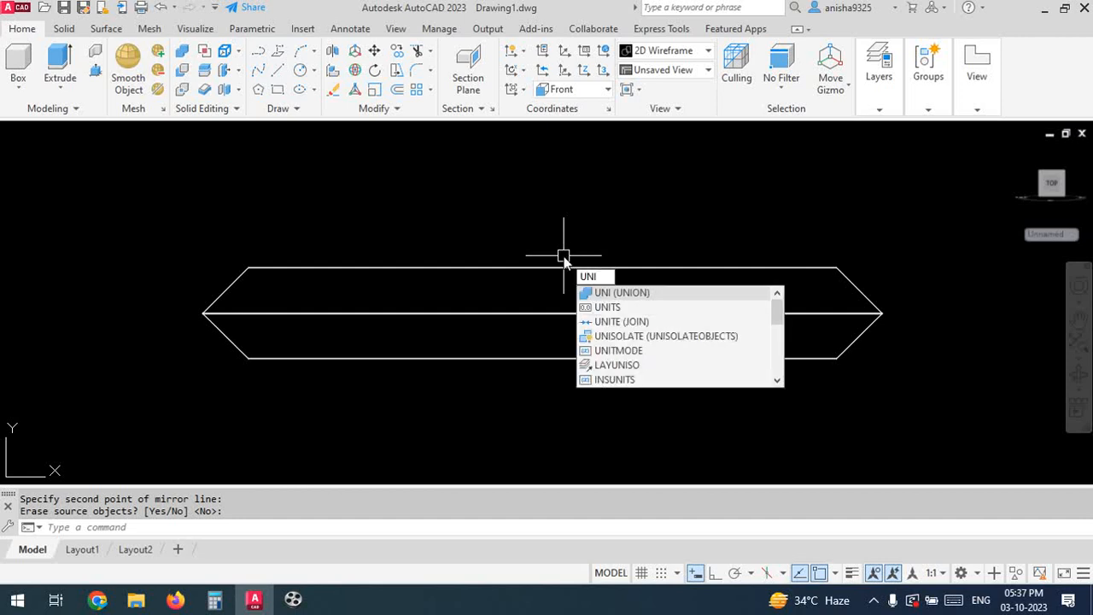
key("Return")
left_click(876, 232)
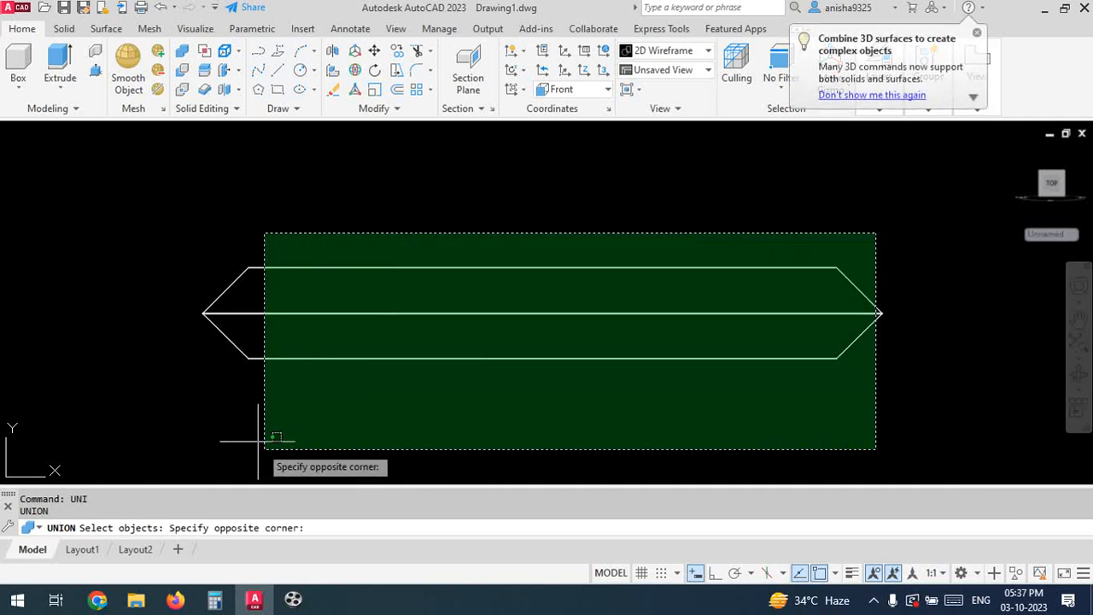
left_click(266, 448)
key("Return")
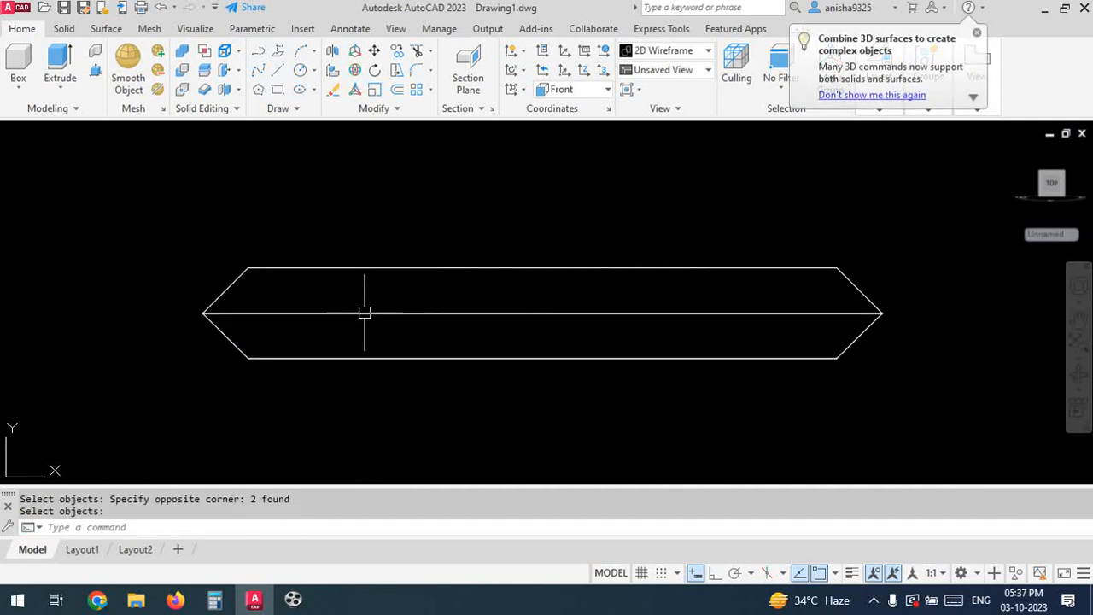
left_click(365, 313)
key("Escape")
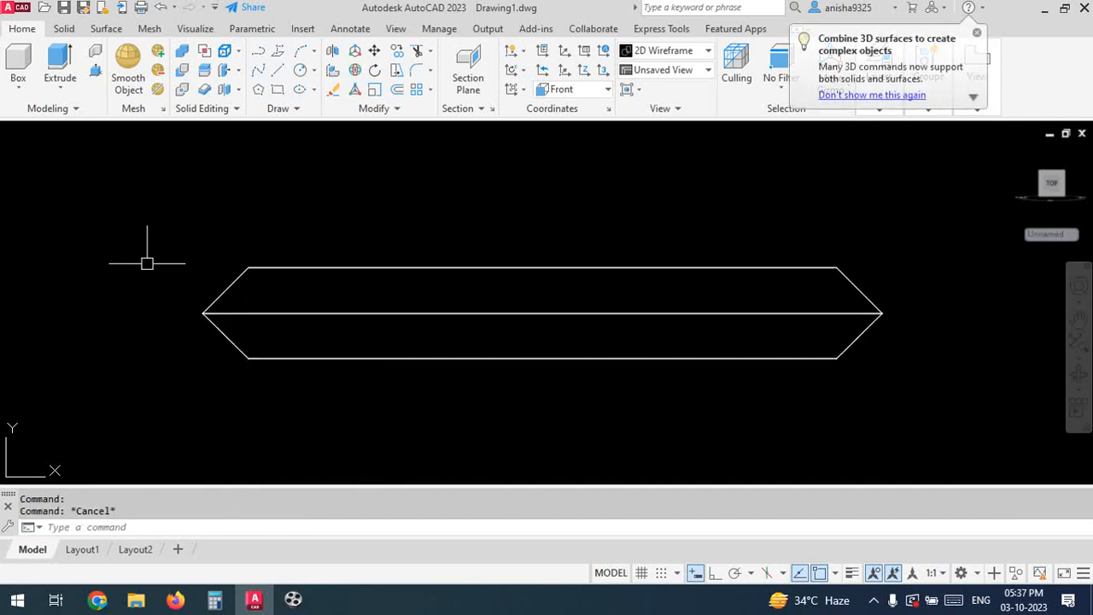
Switch to the SW Isometric view, orbit around the joined solid and apply the Conceptual visual style
left_click(24, 134)
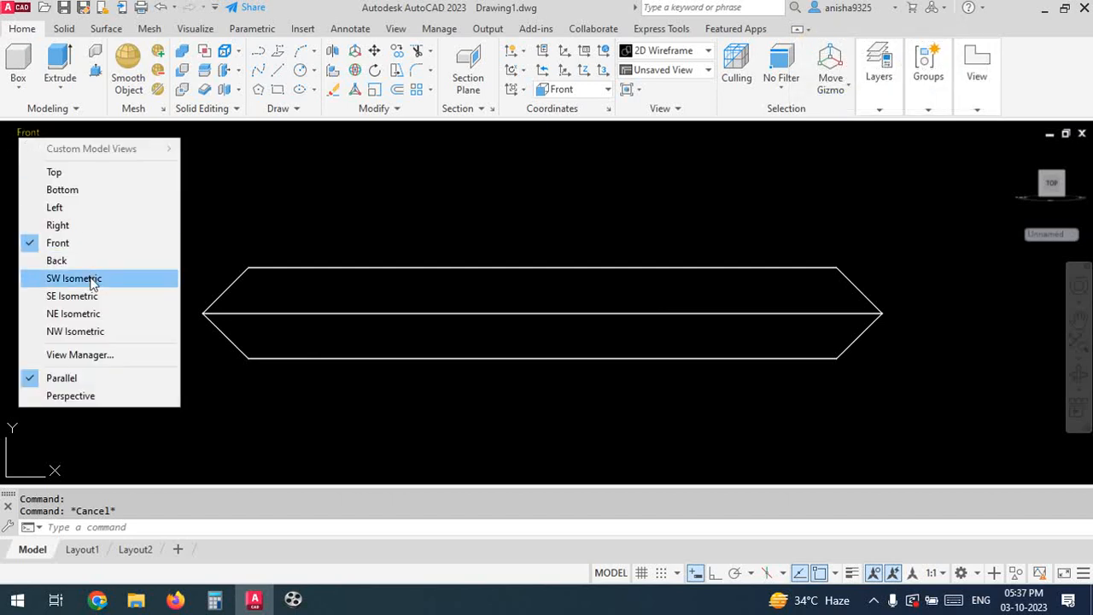
left_click(90, 279)
middle_click_drag(625, 389, 485, 338, "shift")
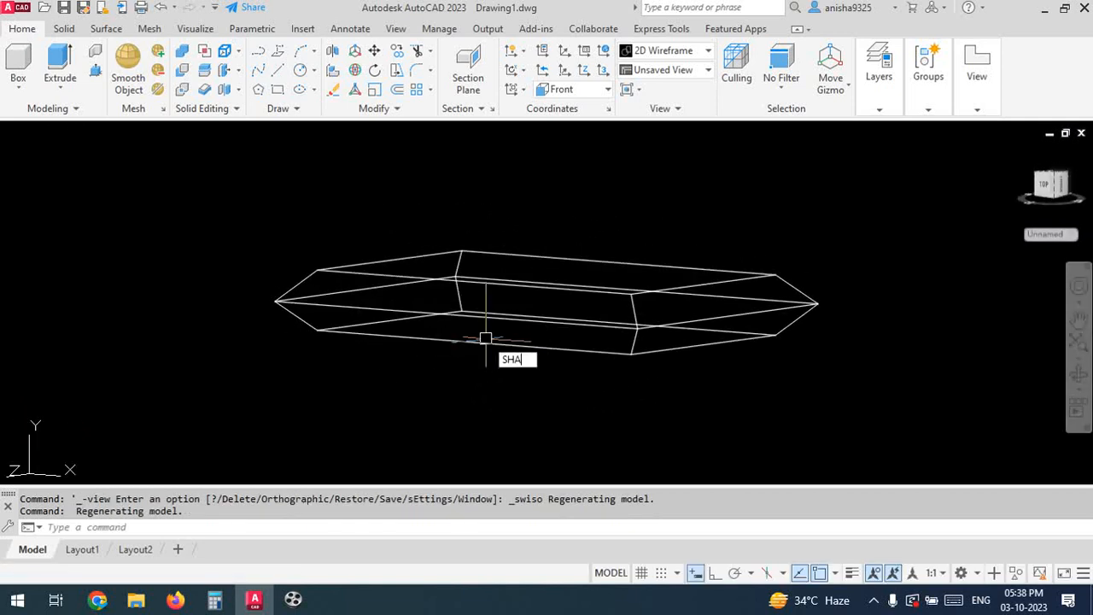
type("DEMODE")
key("Return")
type("C")
key("Return")
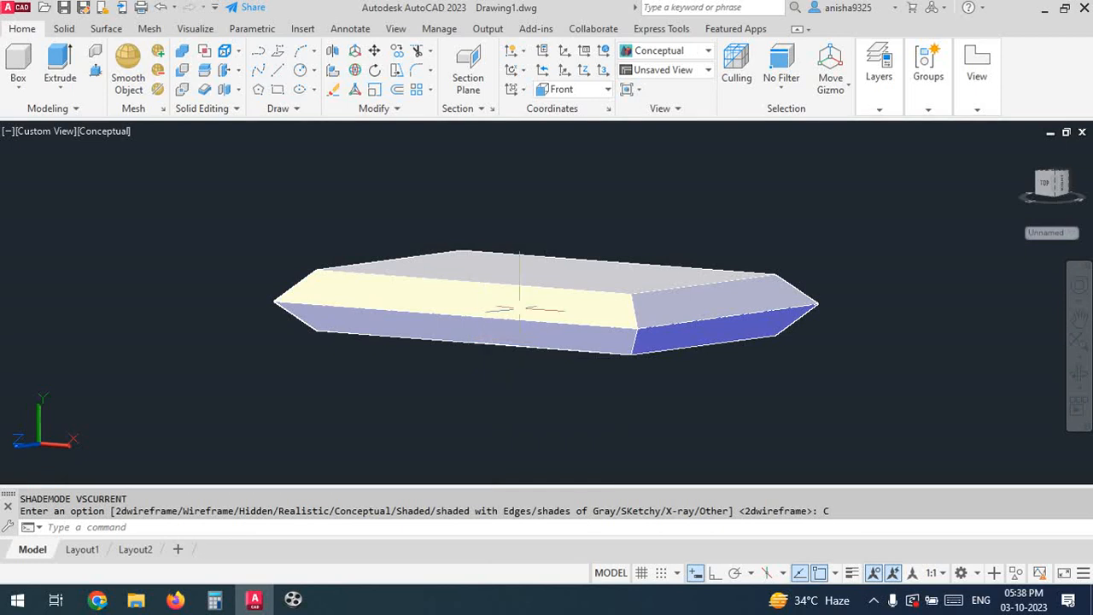
Examine the joined solid from the side and above, checking that it selects as a single object
mouse_move(636, 342)
middle_mouse_down("shift")
mouse_move(641, 313)
mouse_move(501, 262)
mouse_move(453, 304)
mouse_move(378, 276)
mouse_move(410, 288)
mouse_move(701, 267)
middle_mouse_up("shift")
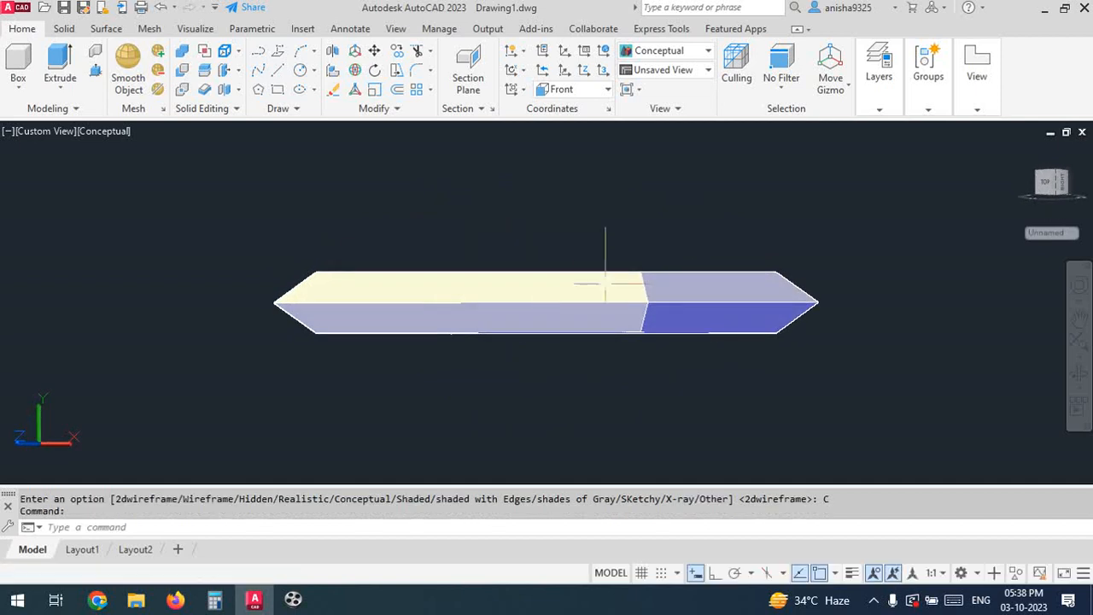
left_click(111, 132)
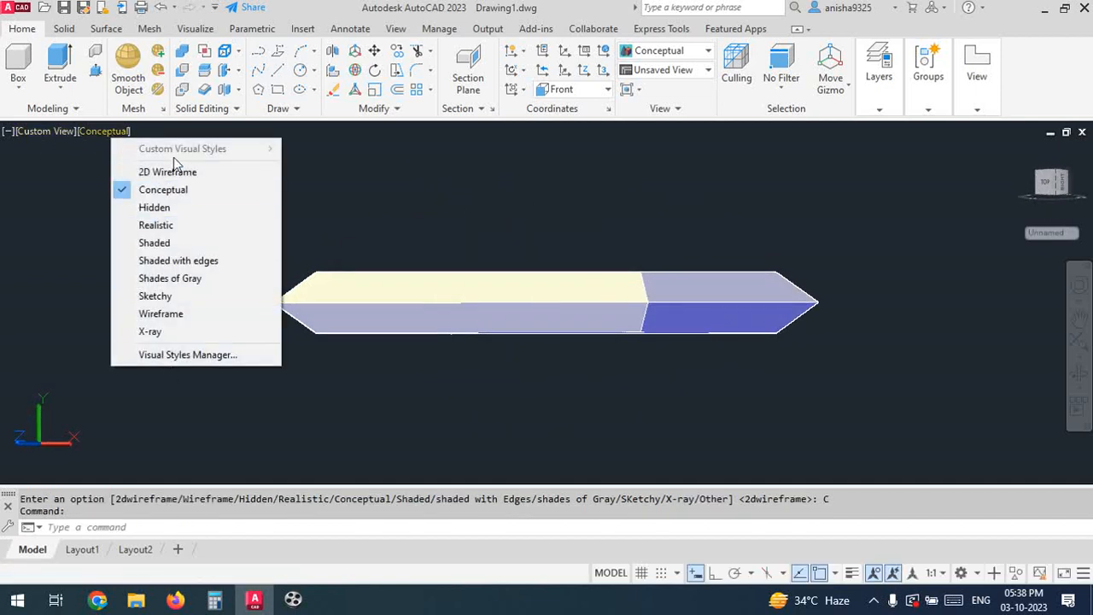
left_click(343, 205)
left_click(294, 287)
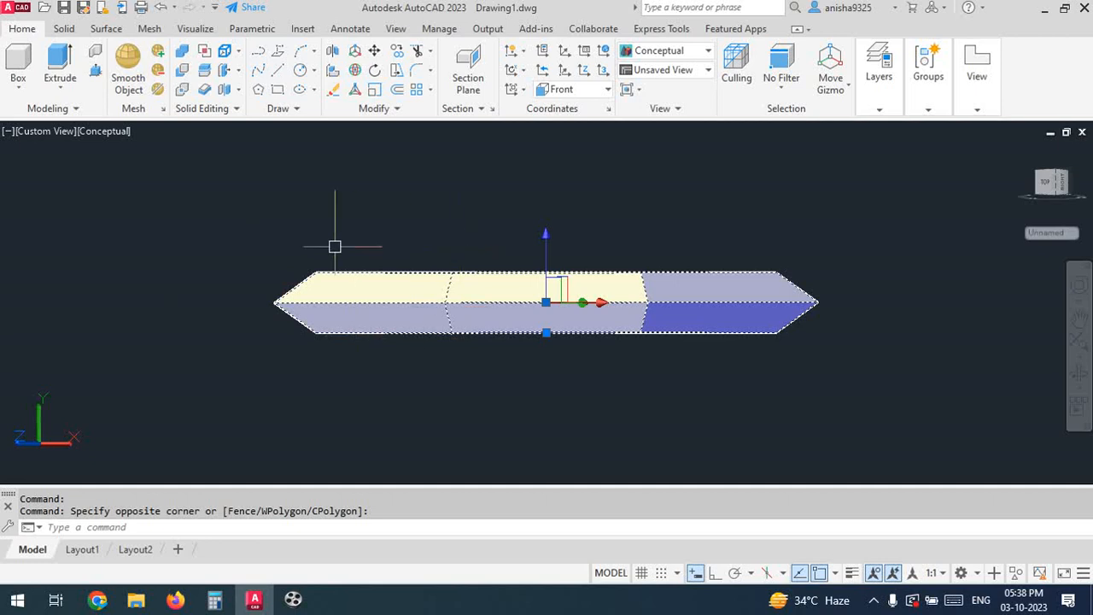
key("Escape")
middle_click_drag(261, 224, 349, 274, "shift")
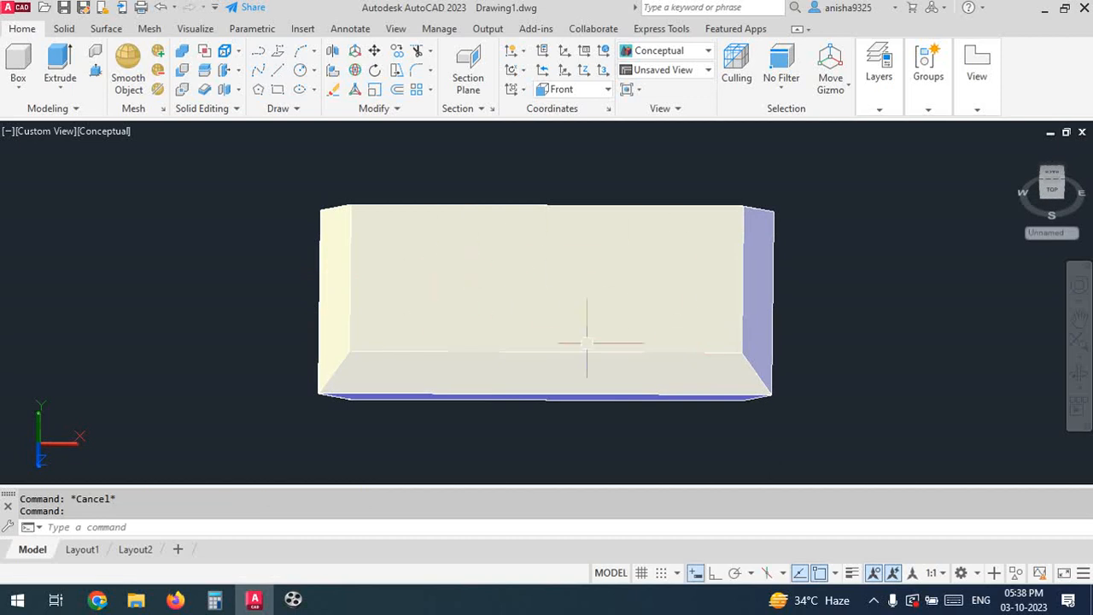
Switch to the Top view and draw a circle of radius 5 at the centre of the solid's top face
left_click(33, 131)
left_click(82, 172)
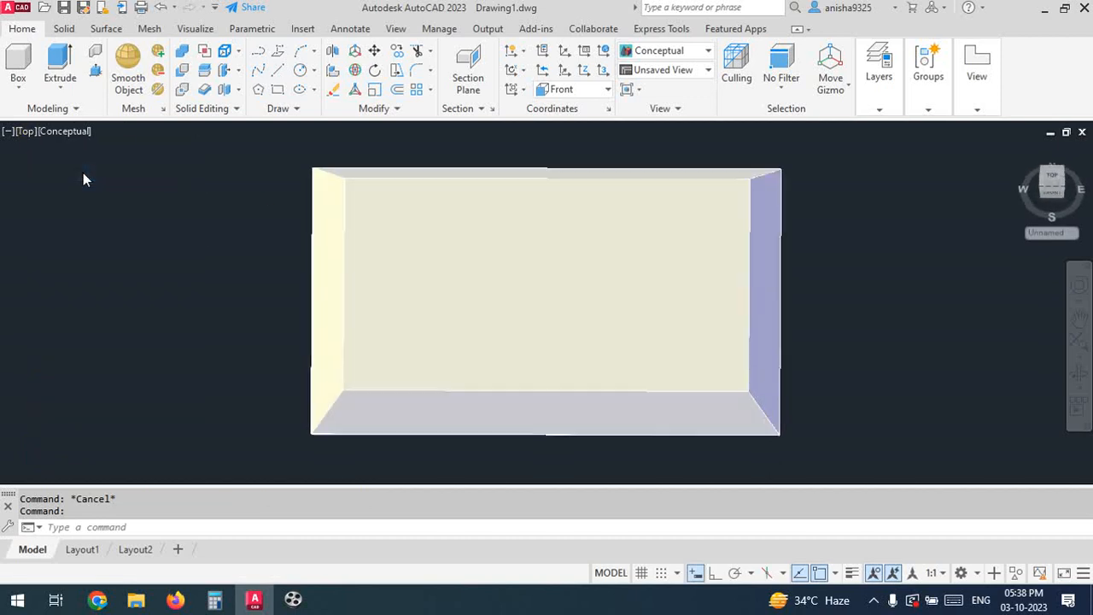
scroll(218, 277, "down", 2)
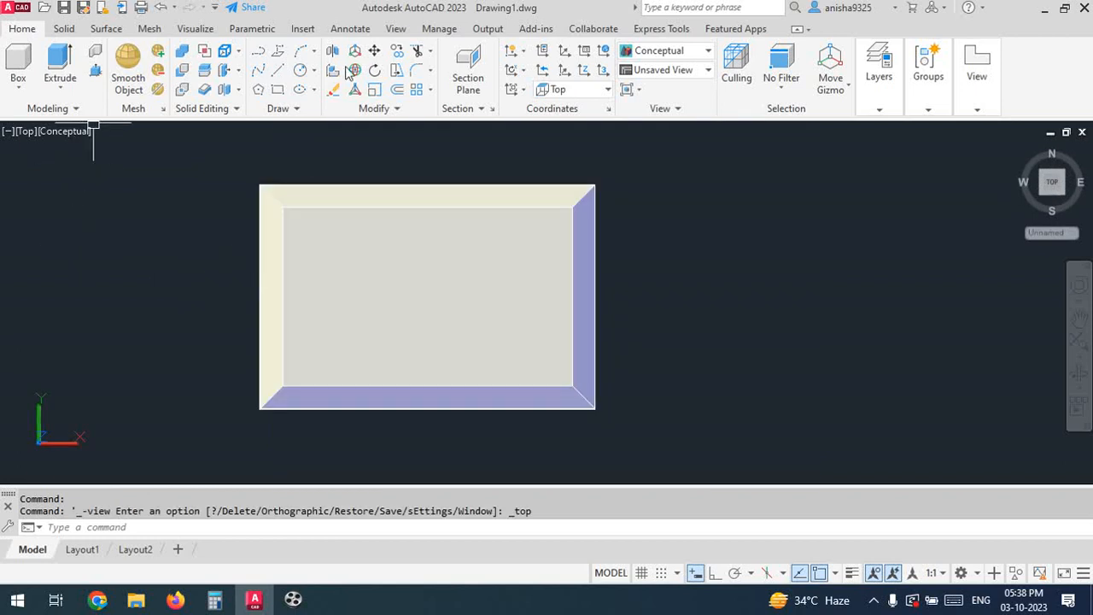
left_click(300, 72)
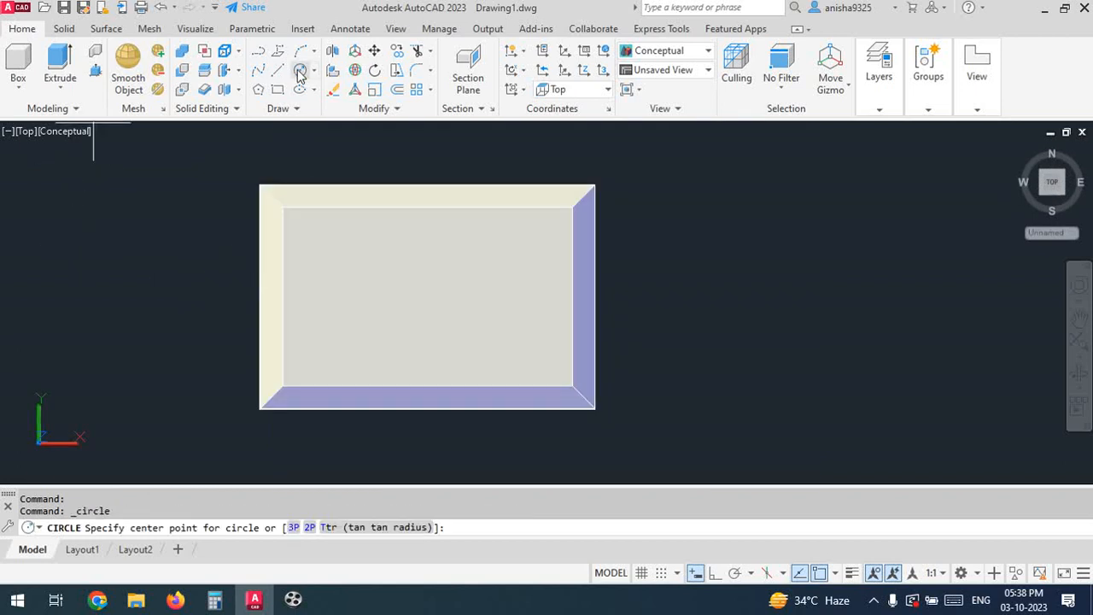
left_click(427, 292)
left_click(489, 331)
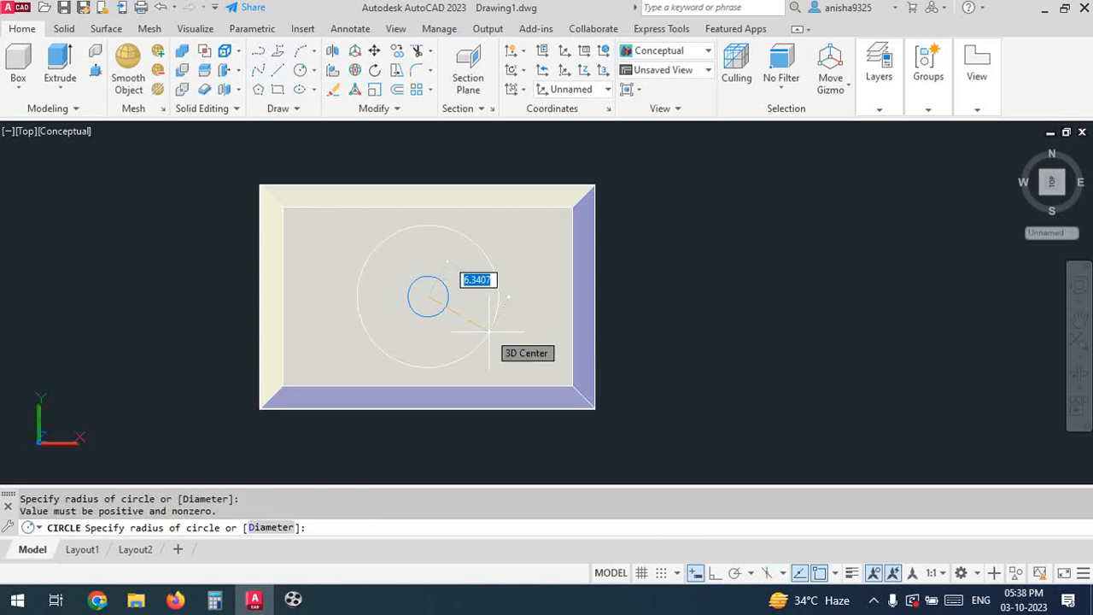
type("5")
key("Return")
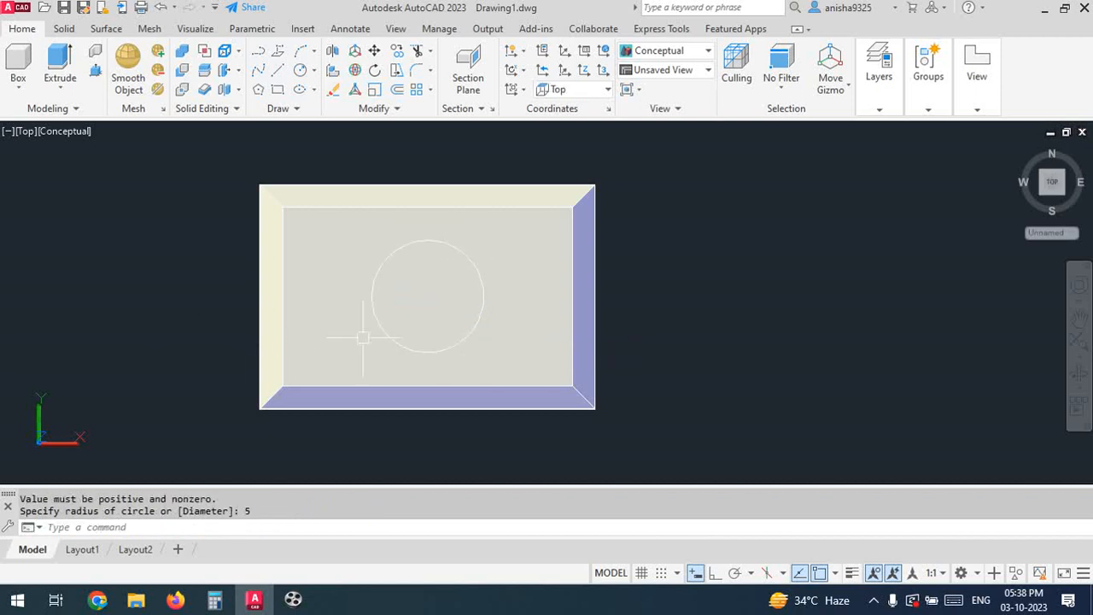
Tilt the view and use Presspull on the circle's area to cut a hole down through the solid
mouse_move(368, 303)
middle_mouse_down("shift")
mouse_move(339, 171)
mouse_move(358, 202)
middle_mouse_up("shift")
scroll(399, 296, "up", 3)
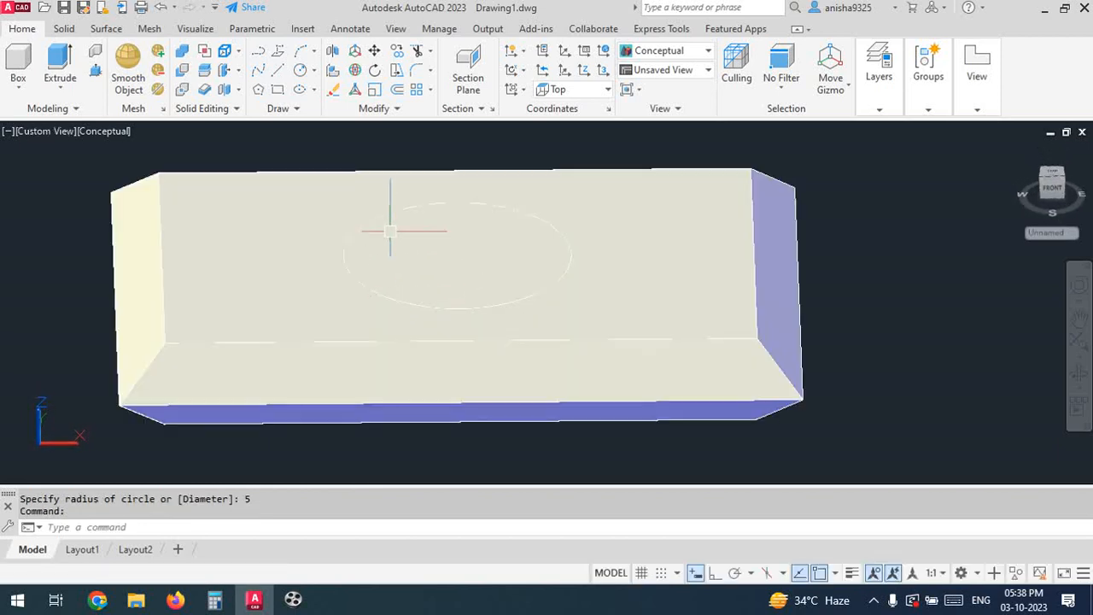
scroll(429, 305, "down", 3)
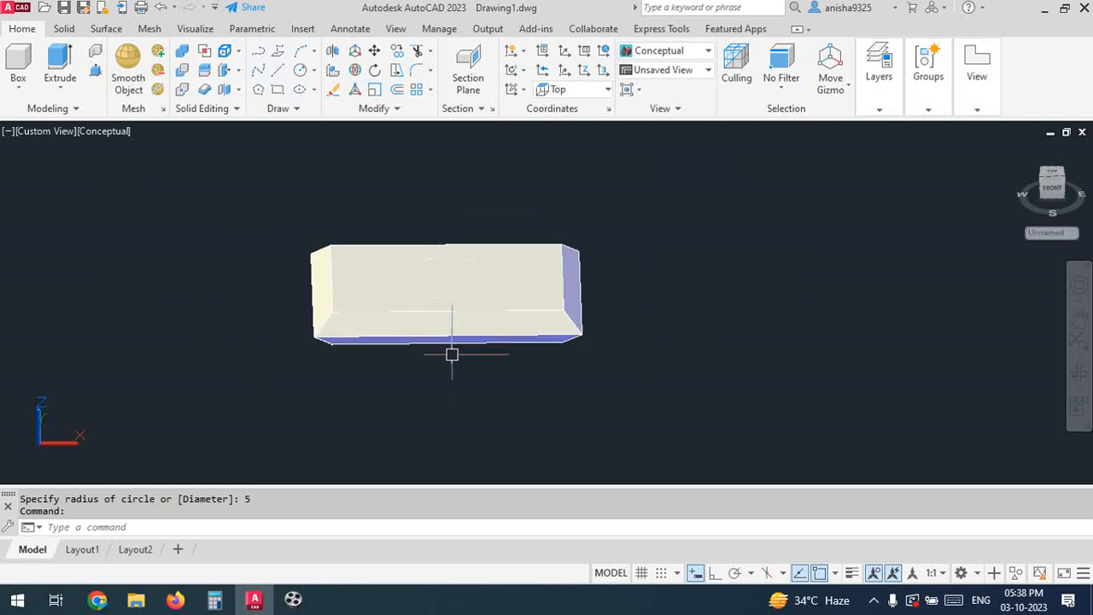
scroll(442, 248, "up", 3)
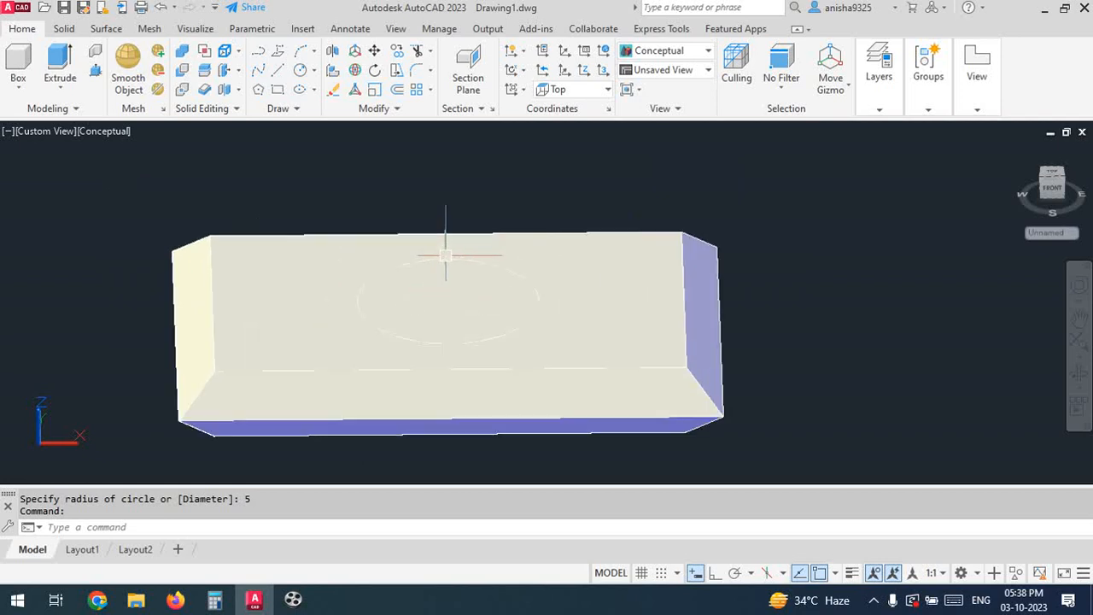
left_click(95, 74)
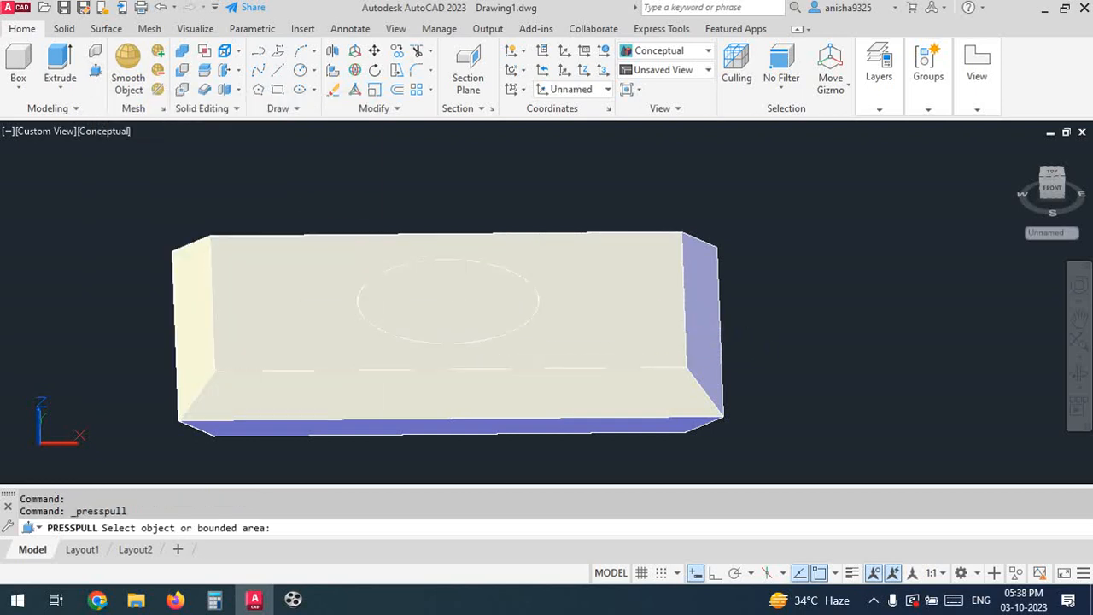
left_click(447, 301)
scroll(446, 317, "down", 5)
left_click(460, 459)
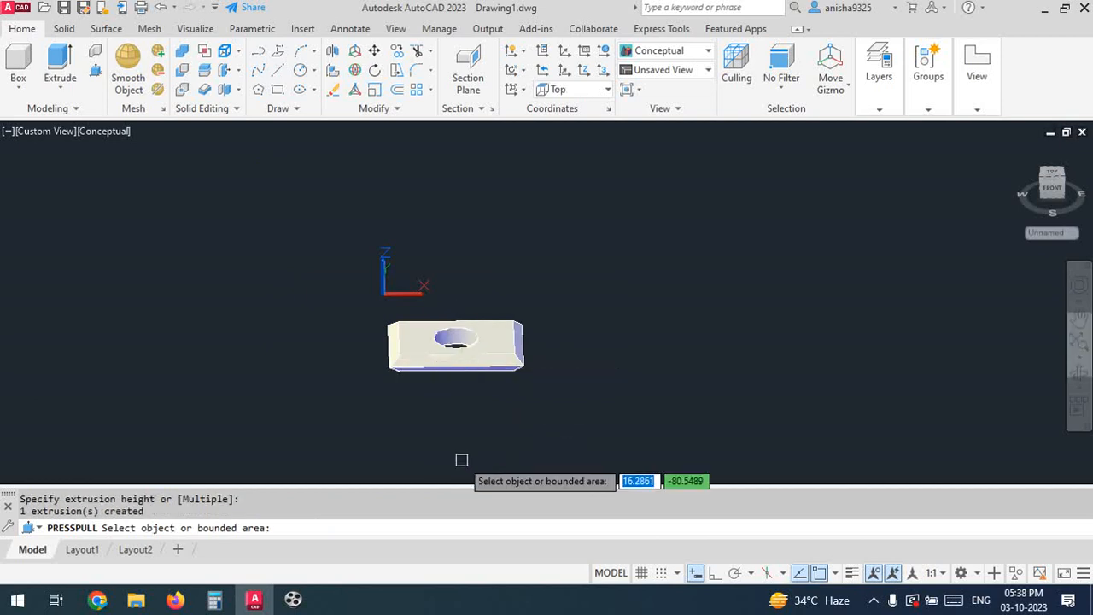
Examine the circular hole through the solid, end the Presspull command and undo the cut
scroll(447, 256, "up", 2)
mouse_move(446, 304)
middle_mouse_down("shift")
mouse_move(458, 302)
mouse_move(457, 376)
mouse_move(444, 300)
mouse_move(453, 171)
mouse_move(441, 283)
mouse_move(447, 315)
mouse_move(473, 309)
mouse_move(444, 276)
mouse_move(459, 319)
middle_mouse_up("shift")
middle_click_drag(500, 375, 491, 275)
scroll(415, 272, "up", 5)
scroll(474, 299, "down", 5)
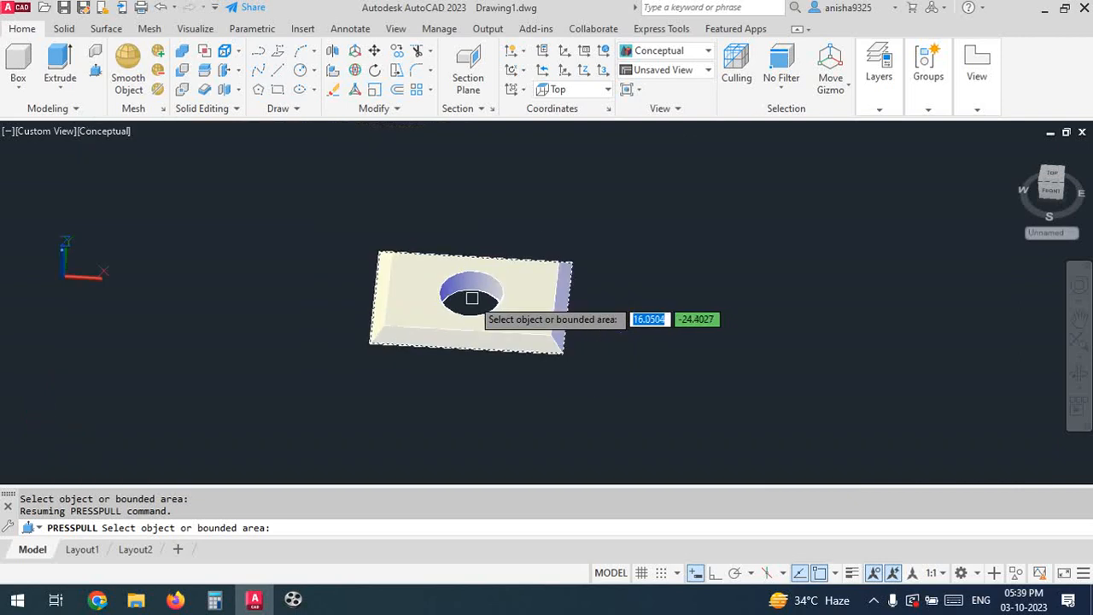
key("ctrl+z")
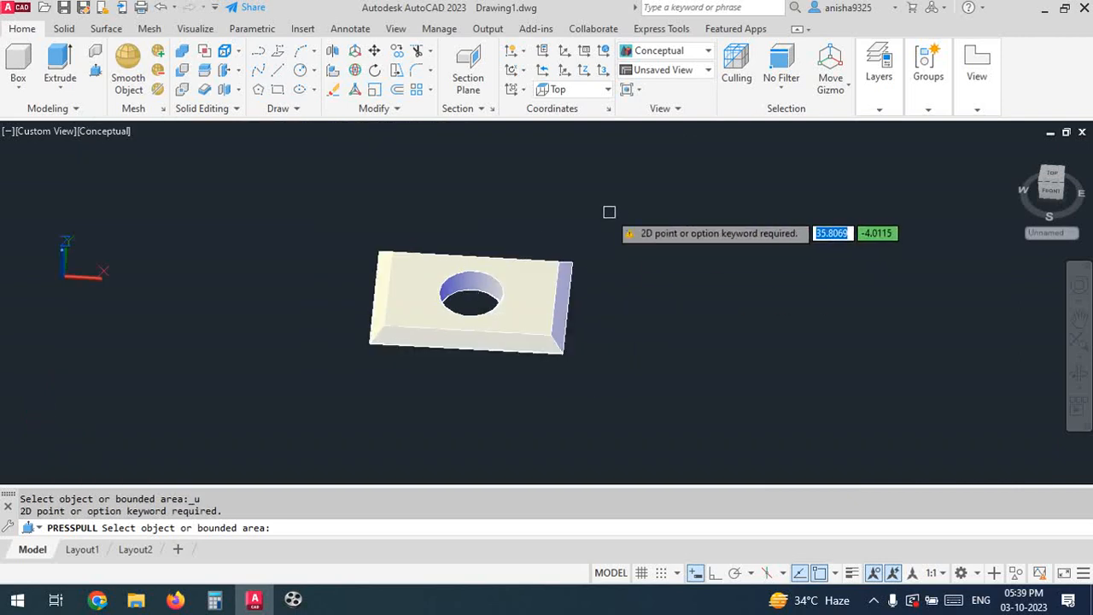
key("Escape")
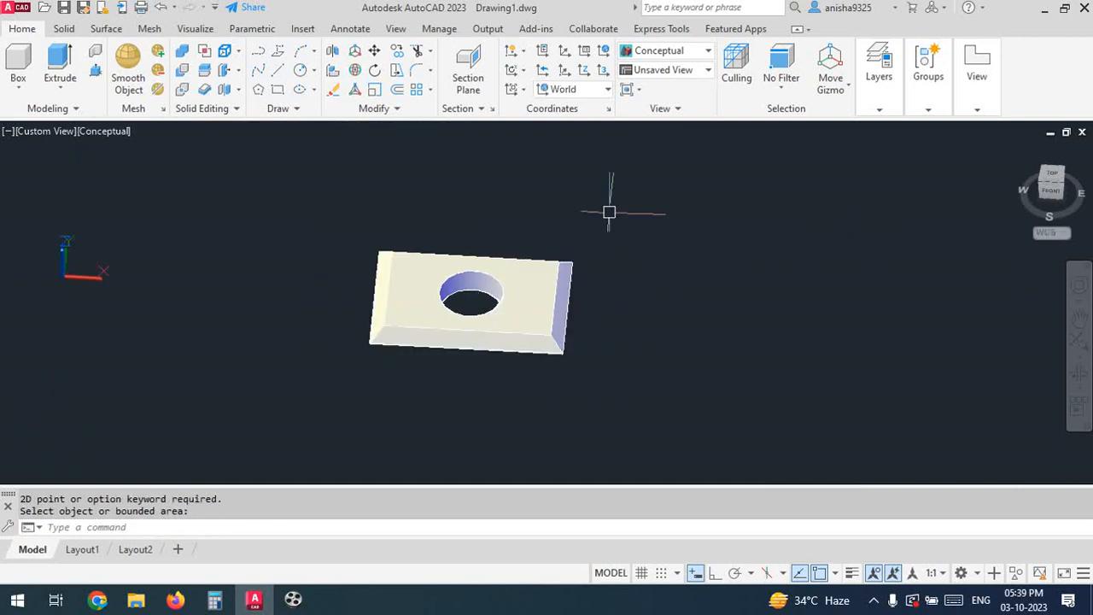
key("ctrl+z")
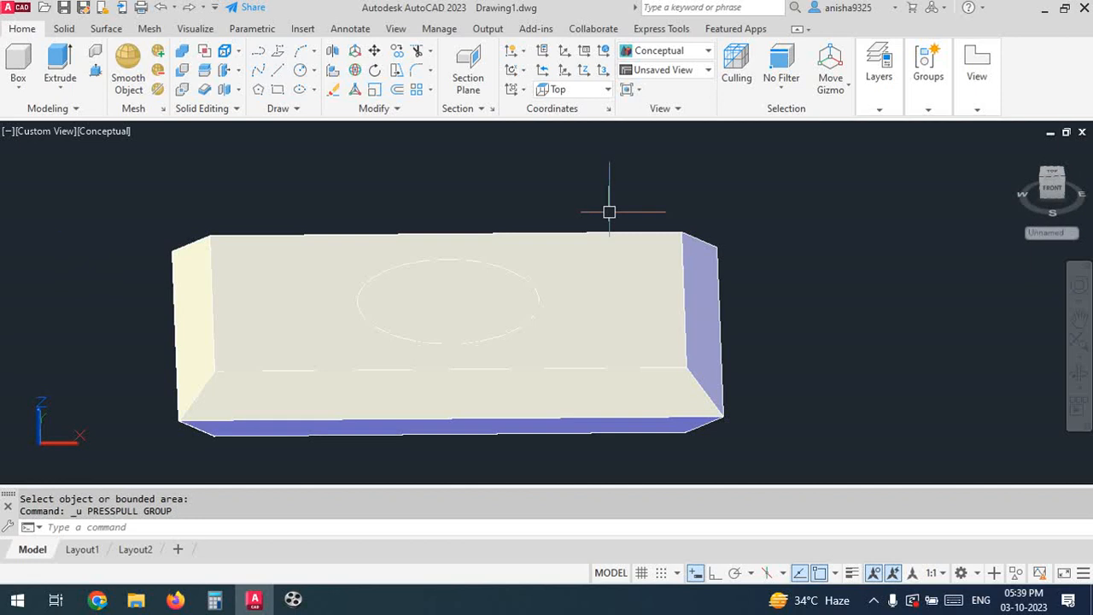
Cut the circular hole through the solid again with Presspull and undo this second cut
left_click(97, 75)
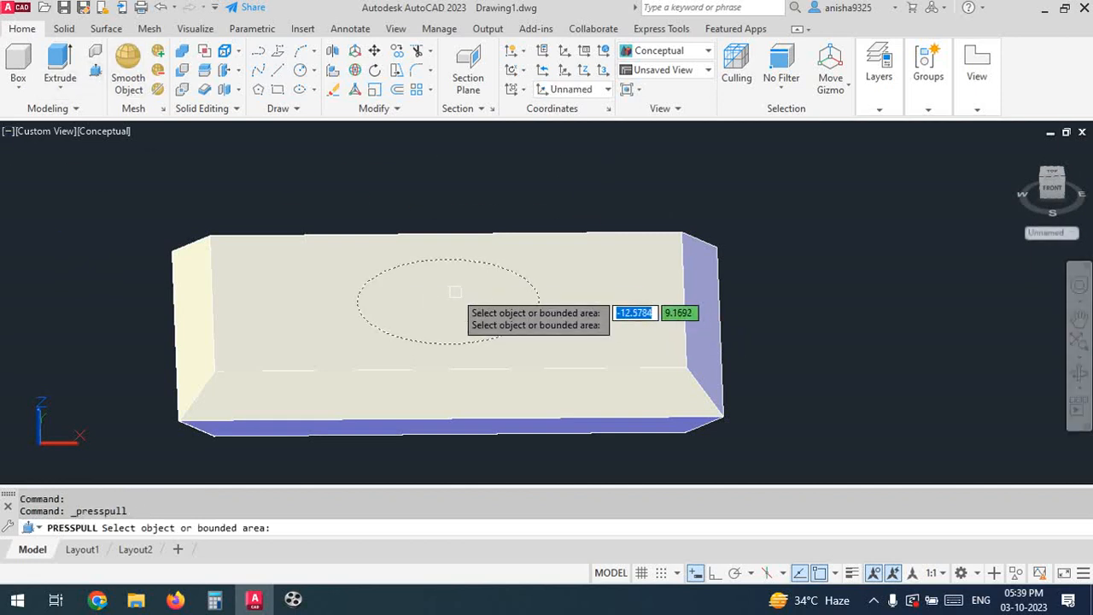
left_click(456, 292)
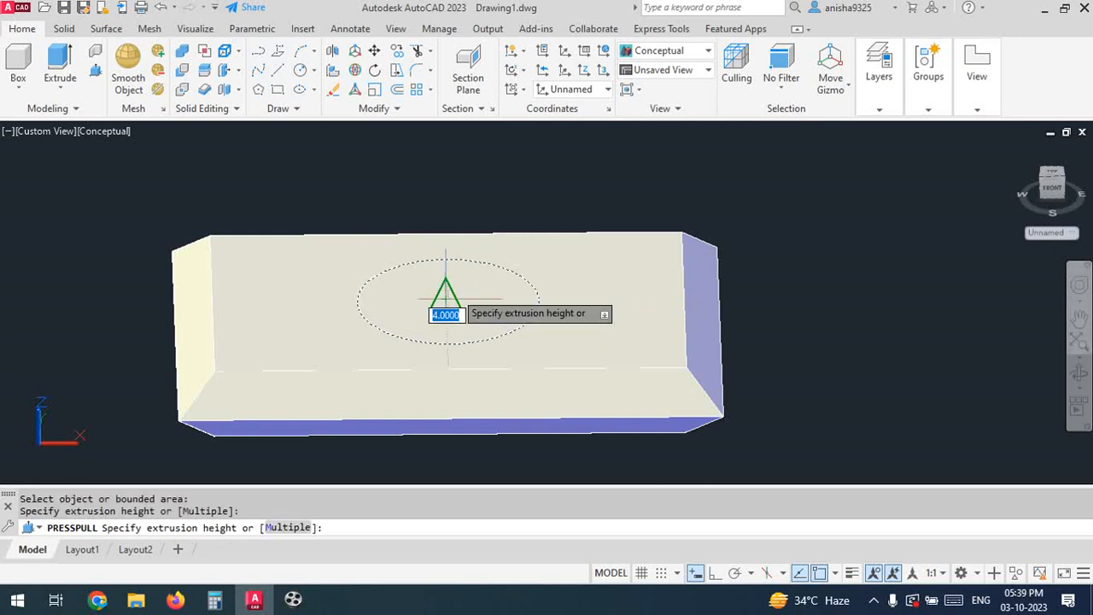
scroll(453, 291, "down", 5)
left_click(467, 409)
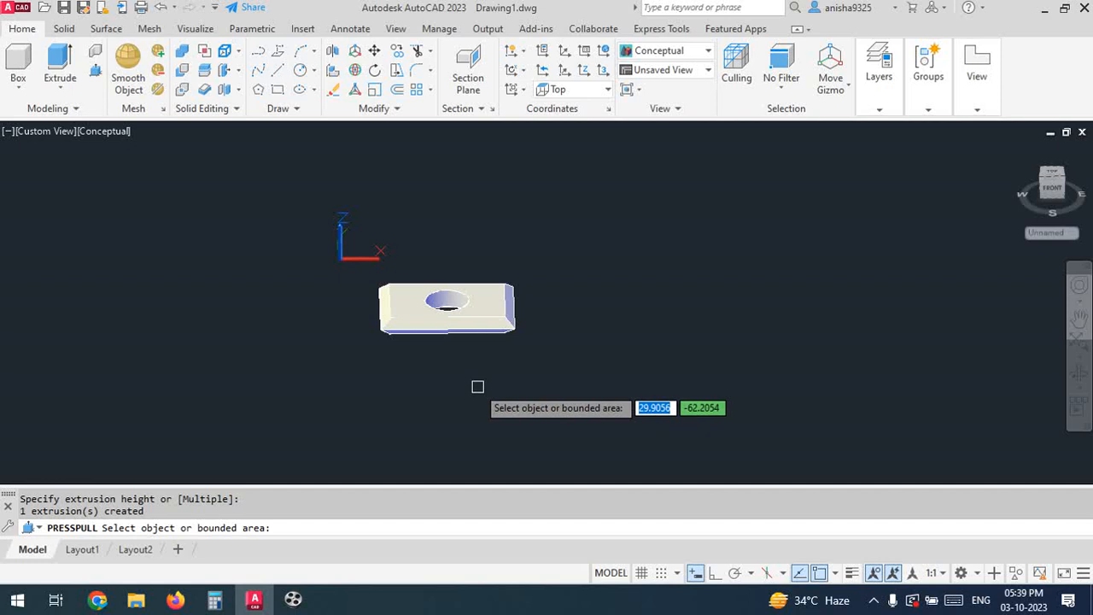
key("ctrl+z")
key("Escape")
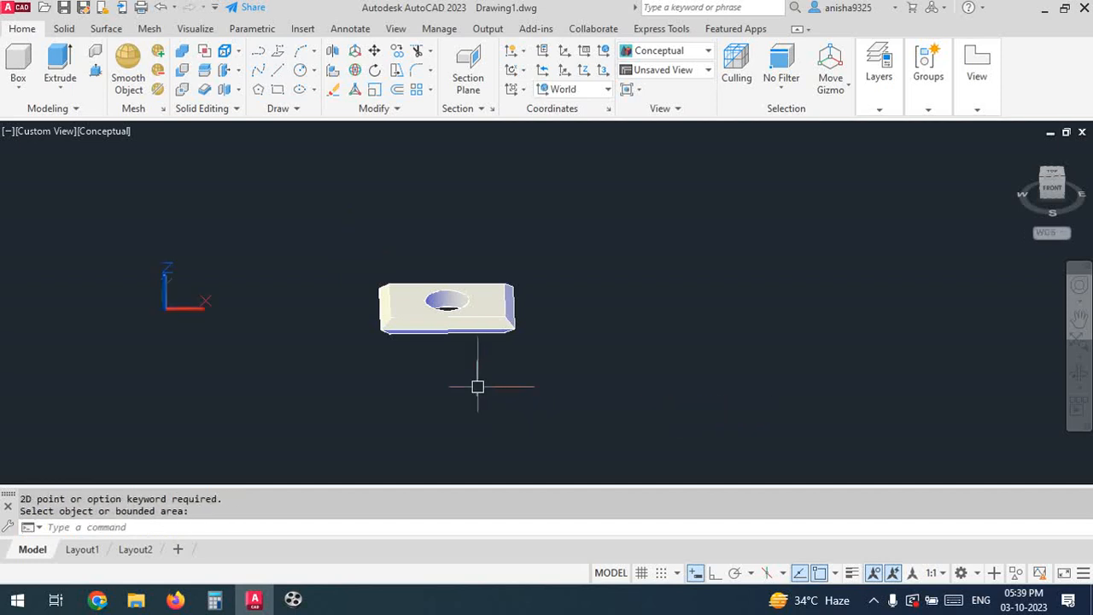
key("ctrl+z")
Change the visual style to 2D Wireframe
left_click(109, 132)
left_click(151, 171)
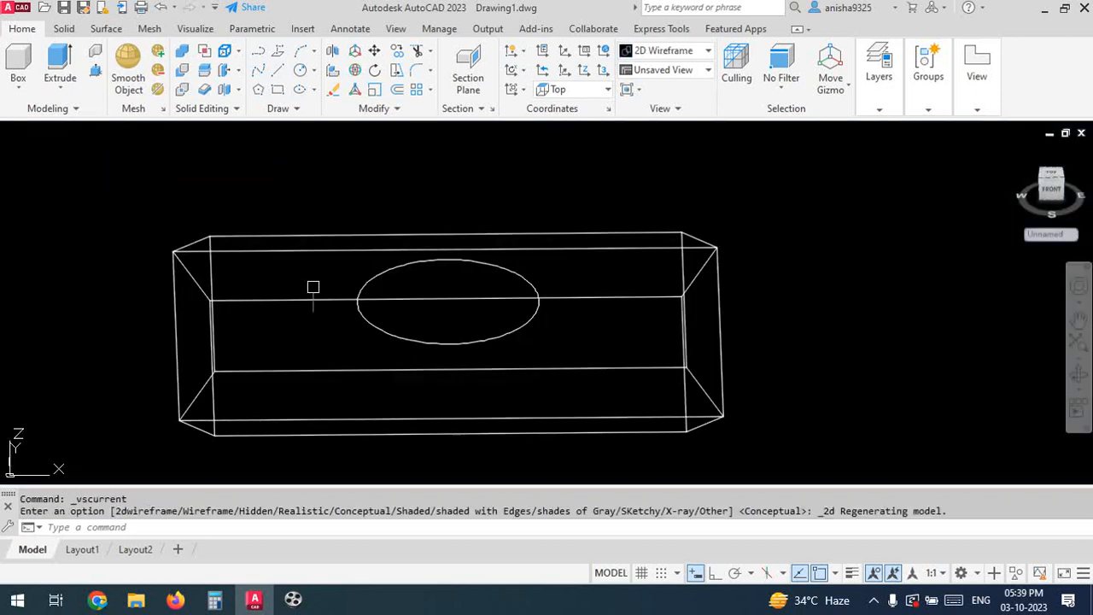
Extrude the circle downward so the cylinder passes through the tapered solid and extends well below it
mouse_move(361, 302)
middle_mouse_down("shift")
mouse_move(382, 357)
mouse_move(371, 213)
mouse_move(356, 285)
mouse_move(373, 299)
mouse_move(363, 288)
middle_mouse_up("shift")
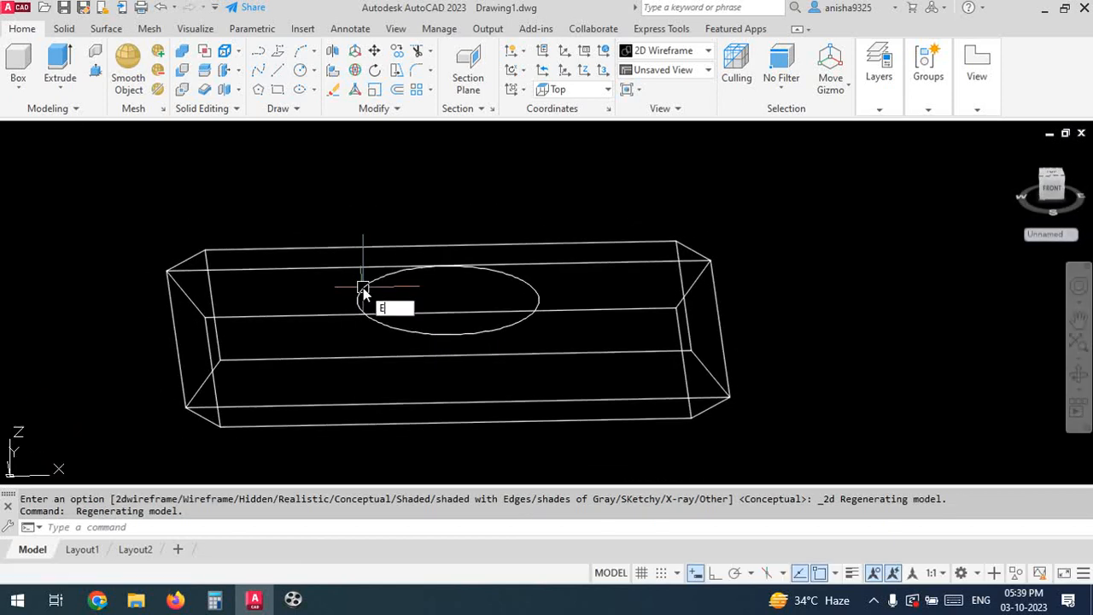
key("Return")
left_click(422, 330)
key("Return")
scroll(425, 321, "down", 5)
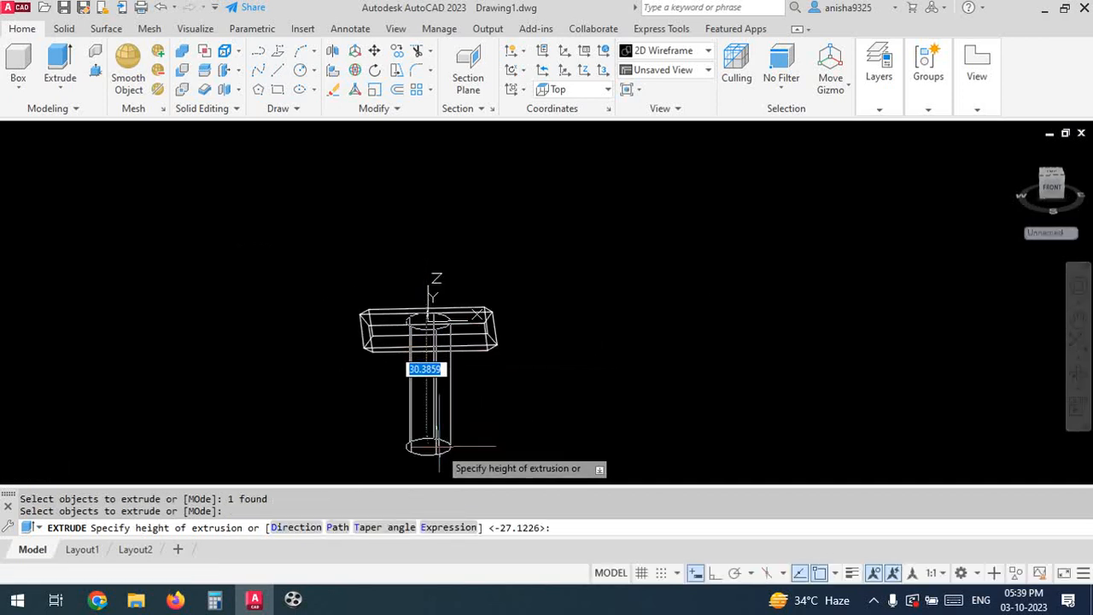
left_click(438, 419)
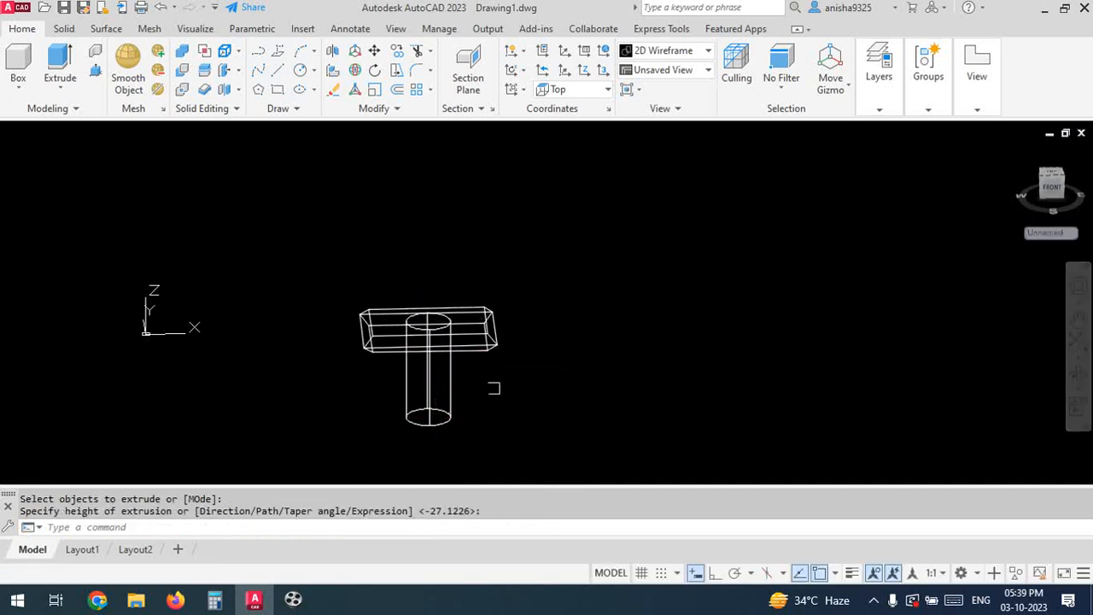
Subtract the extruded cylinder from the tapered solid to cut a circular hole
middle_click_drag(460, 368, 417, 335, "shift")
scroll(417, 335, "up", 4)
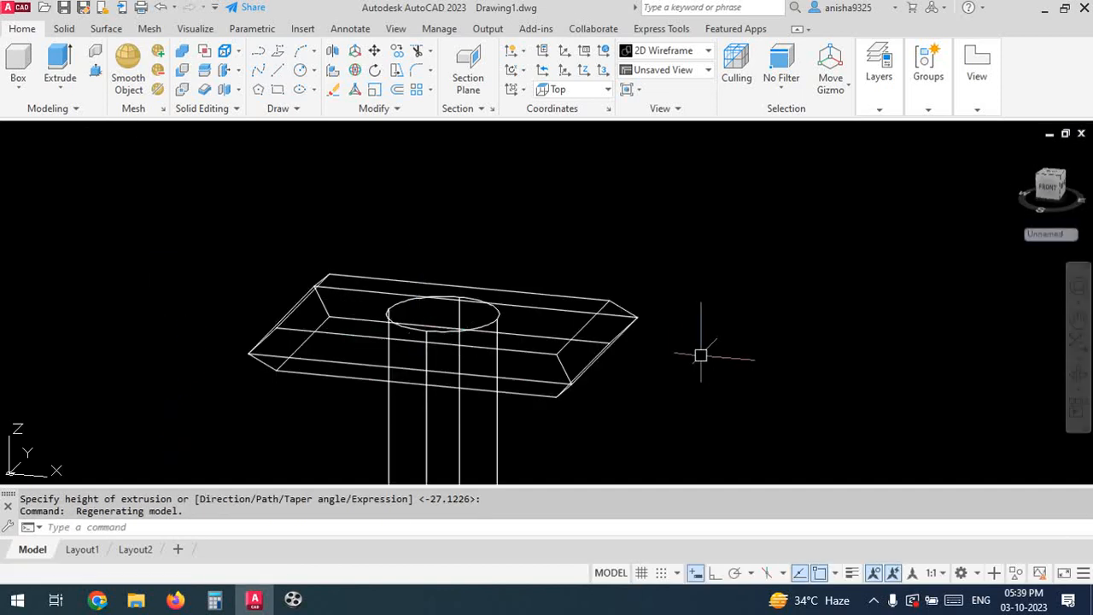
type("SU")
key("Return")
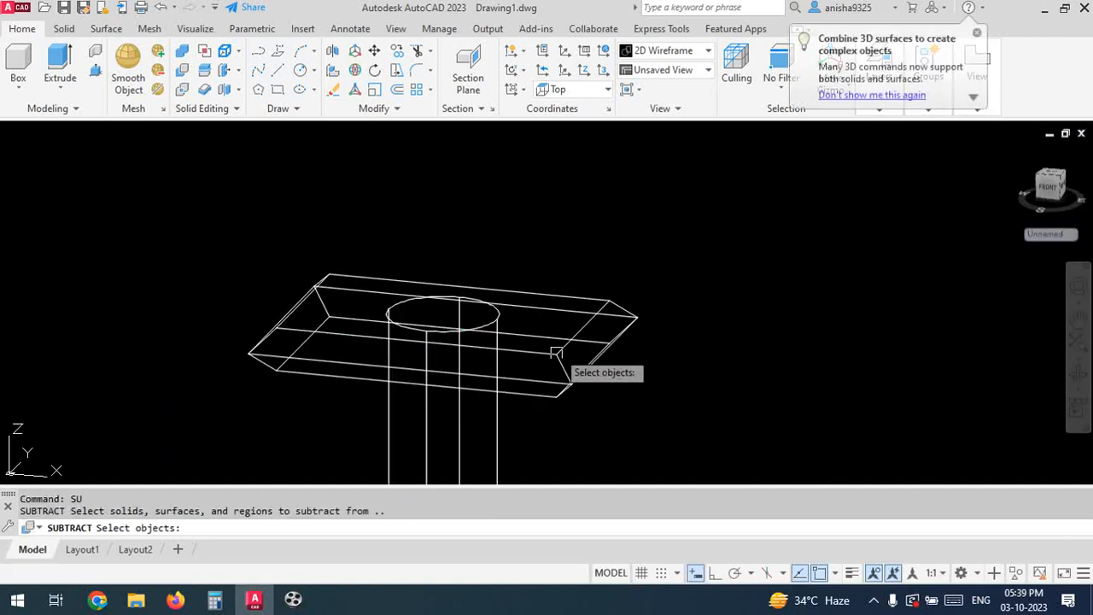
left_click(556, 353)
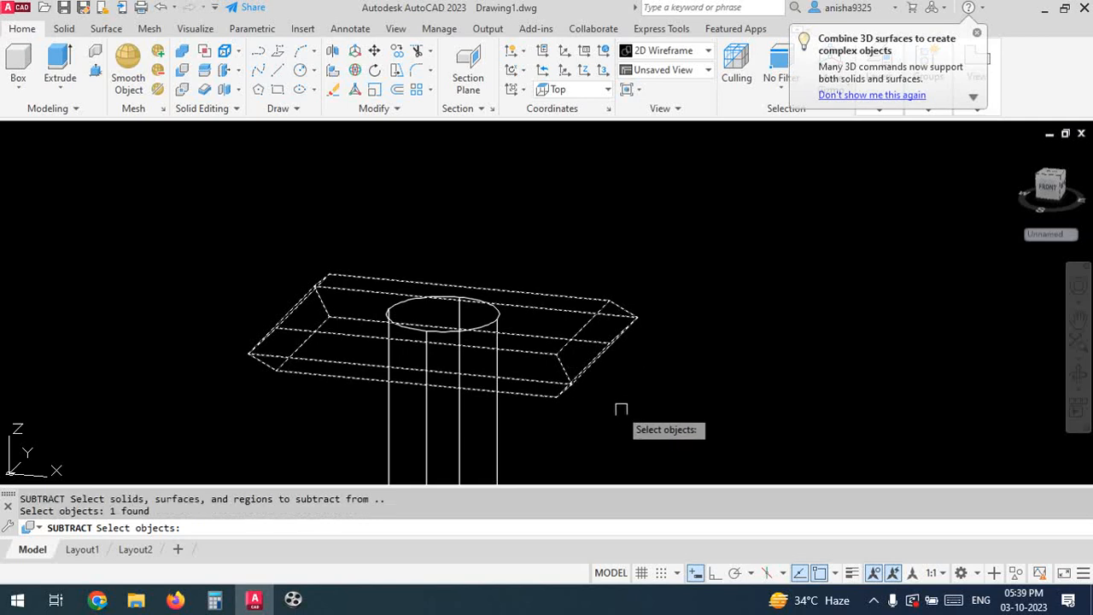
key("Return")
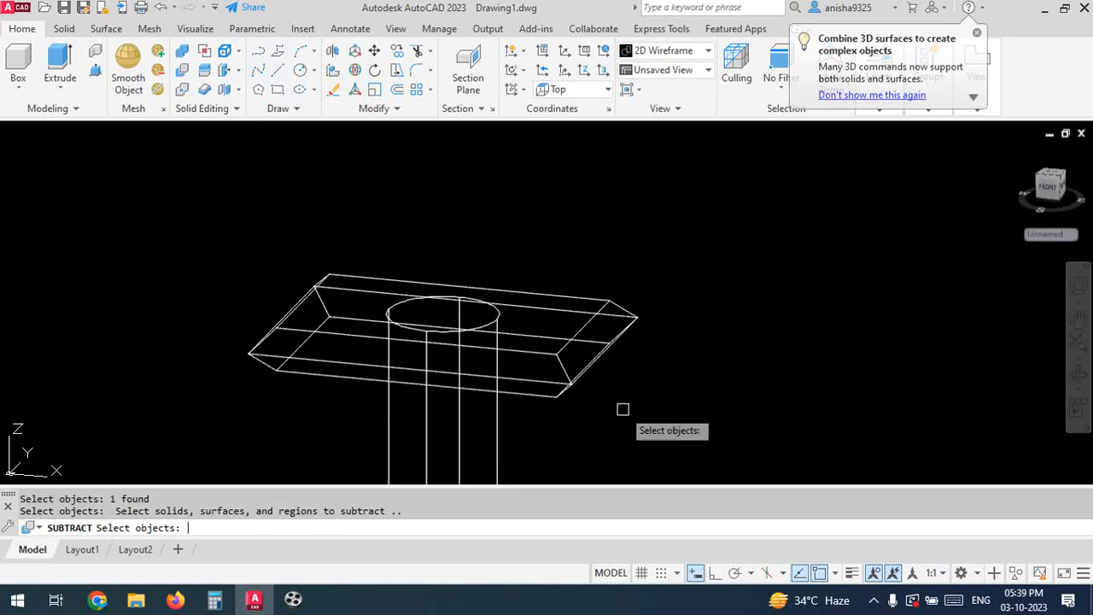
left_click(459, 438)
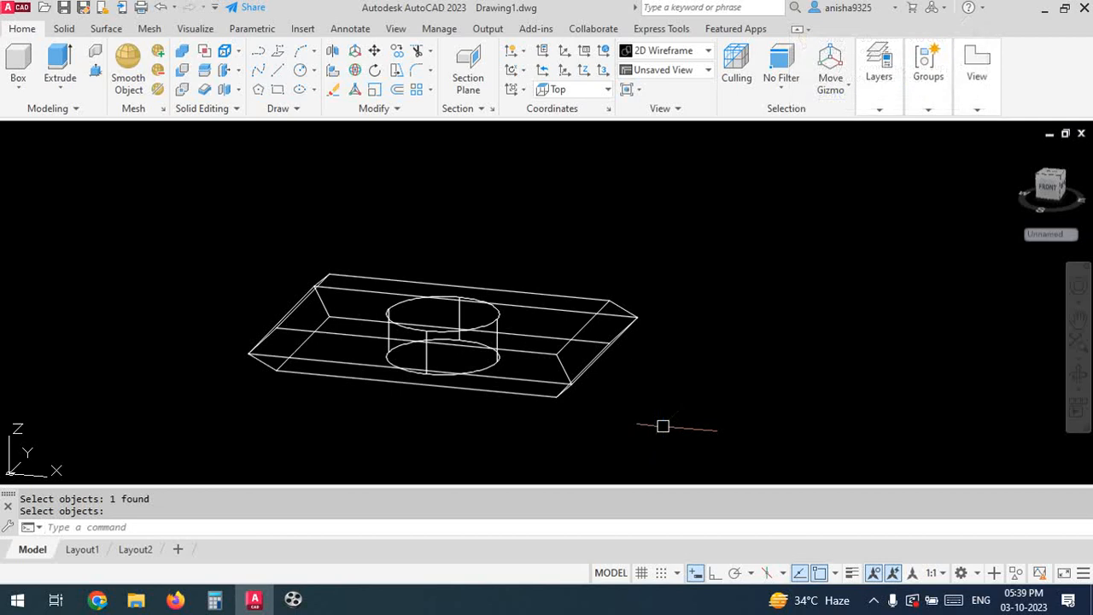
key("Return")
Set the visual style to Conceptual and orbit around the solid to inspect the hole
type("C")
key("Return")
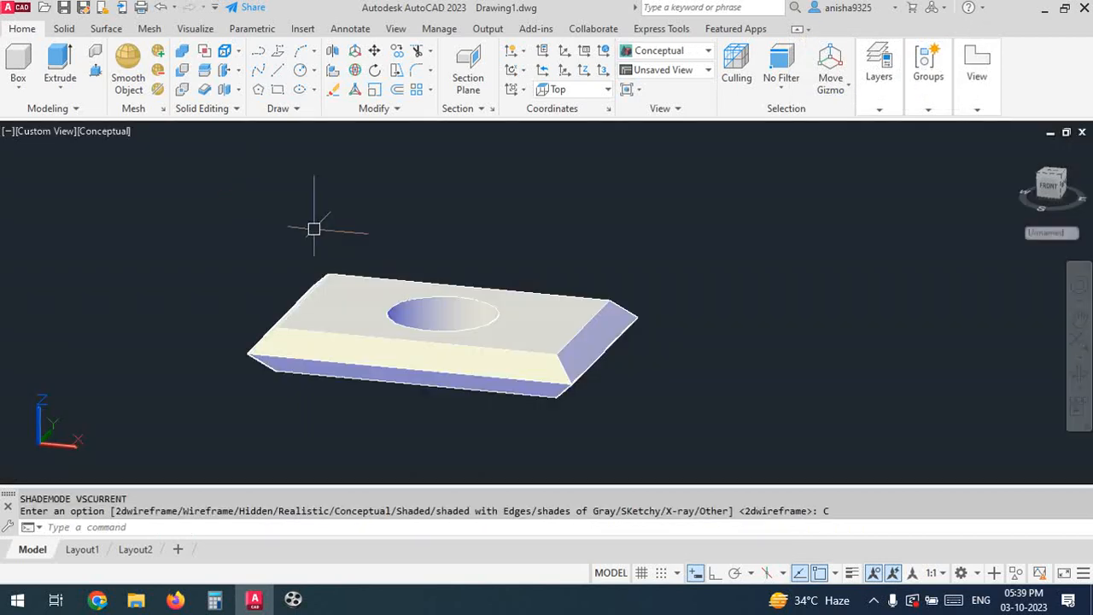
middle_click_drag(392, 204, 154, 228, "shift")
mouse_move(410, 227)
middle_mouse_down("shift")
mouse_move(402, 261)
mouse_move(398, 218)
middle_mouse_up("shift")
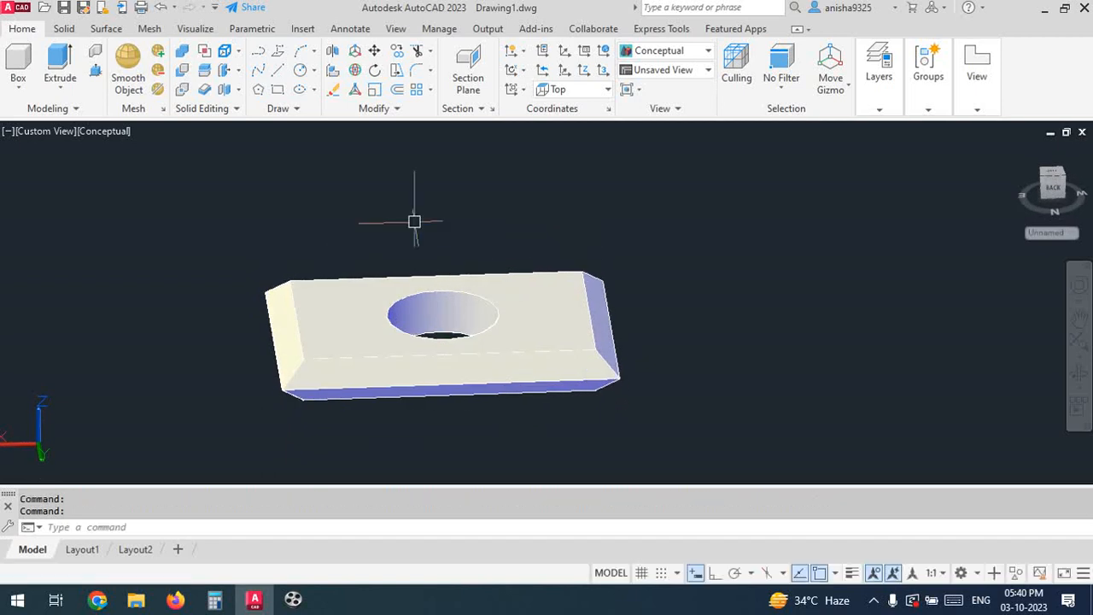
Undo the orbiting, the Conceptual visual style and the subtraction
key("ctrl+z")
key("ctrl+z")
key("ctrl+z")
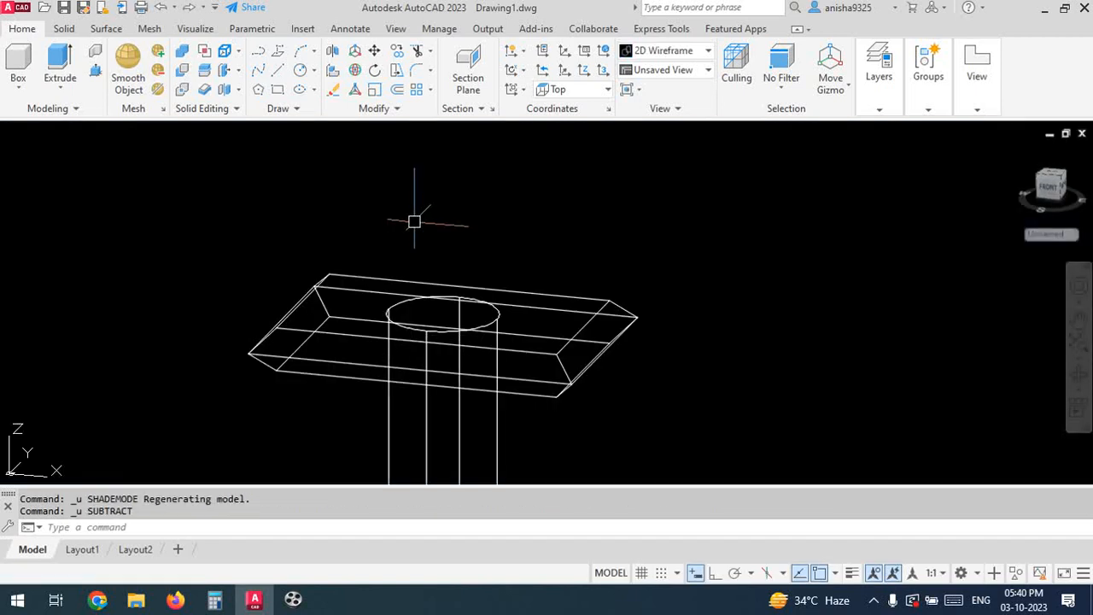
Examine from several angles and distances how the cylinder passes through the tapered solid
scroll(414, 222, "down", 3)
middle_click_drag(411, 346, 440, 303, "shift")
scroll(426, 251, "up", 6)
scroll(478, 313, "down", 6)
middle_click_drag(551, 378, 504, 416, "shift")
scroll(470, 310, "up", 6)
scroll(494, 337, "down", 5)
middle_click_drag(492, 337, 475, 354, "shift")
scroll(488, 378, "up", 6)
scroll(565, 355, "down", 6)
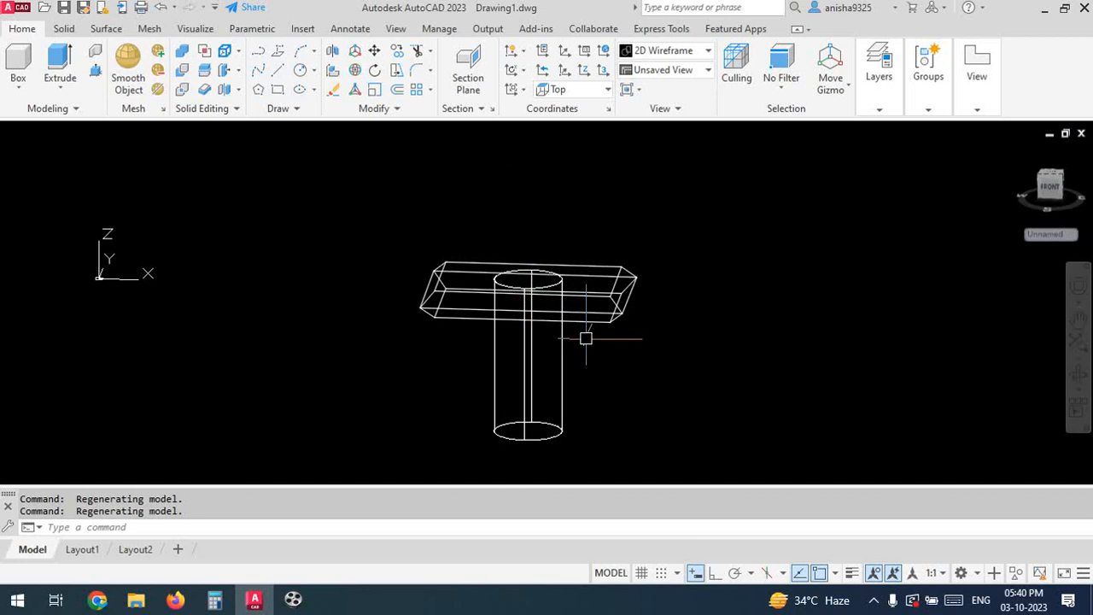
Union the tapered solid and the cylinder into a single solid
key("Return")
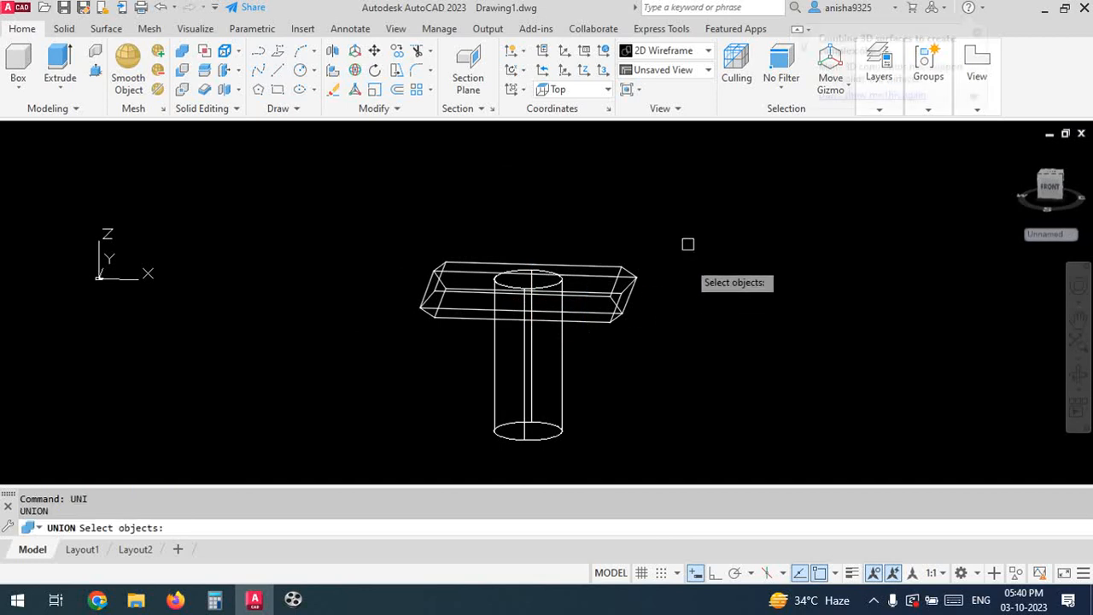
left_click(687, 229)
left_click(270, 415)
key("Return")
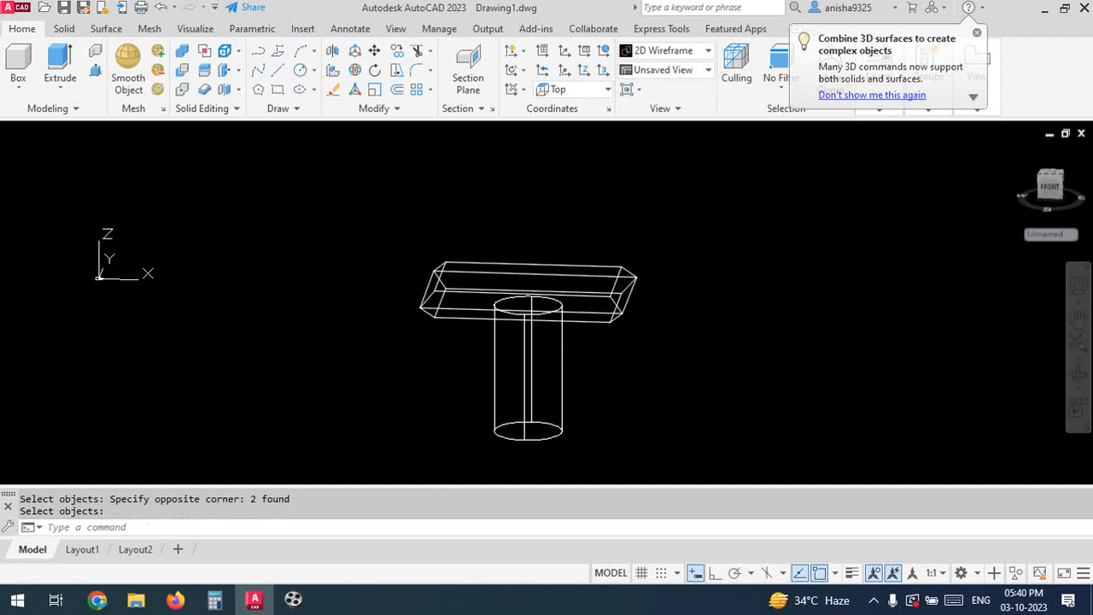
Shade the united solid in the Conceptual visual style and inspect the joint between plate and cylinder
mouse_move(397, 317)
middle_mouse_down("shift")
mouse_move(417, 373)
mouse_move(461, 347)
mouse_move(410, 282)
mouse_move(401, 320)
middle_mouse_up("shift")
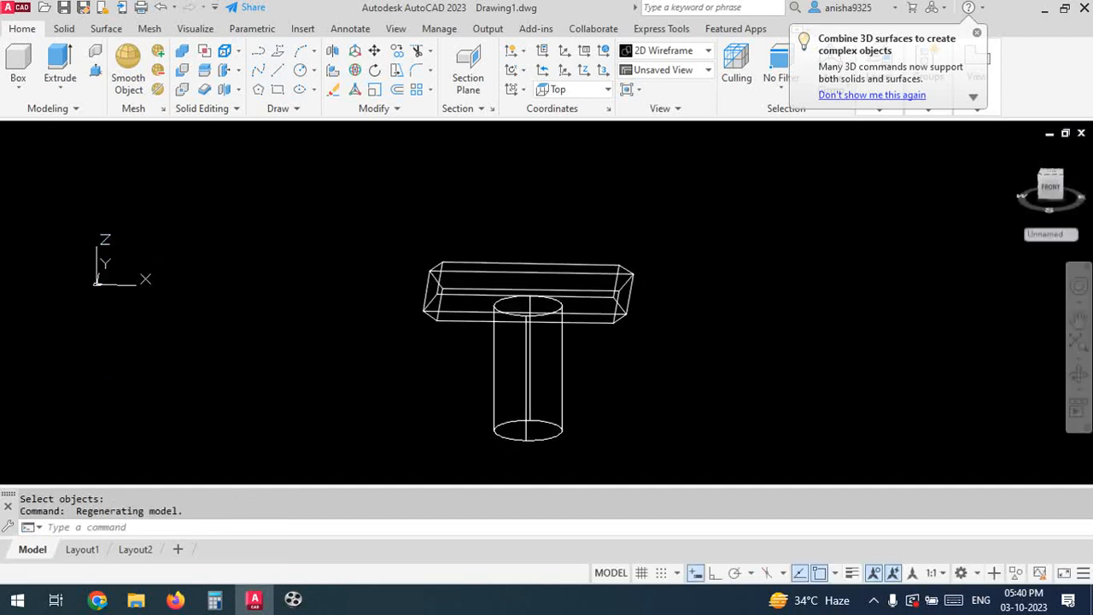
type("SHA")
key("Return")
type("C")
key("Return")
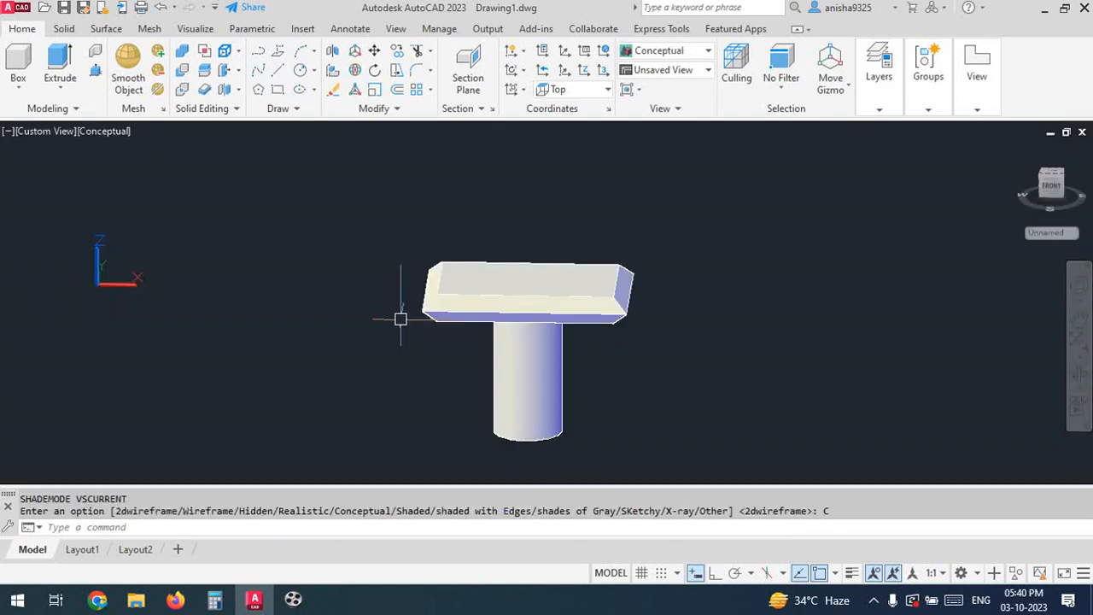
middle_click_drag(440, 338, 493, 235, "shift")
scroll(566, 341, "up", 6)
scroll(544, 295, "down", 6)
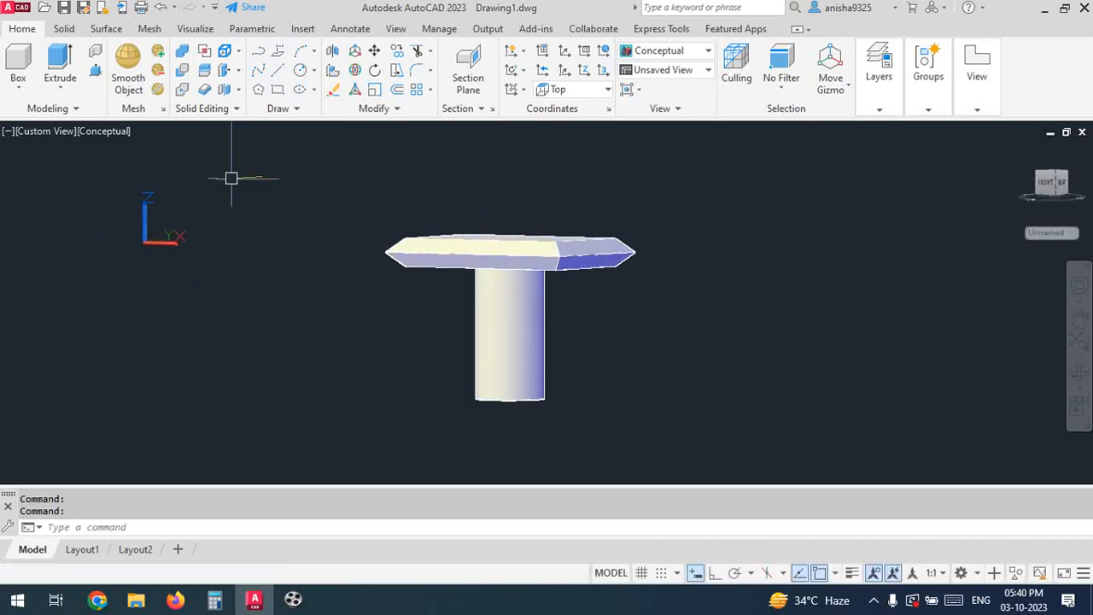
Change the visual style to 2D Wireframe and examine the edges where the cylinder meets the tapered plate
left_click(99, 134)
left_click(106, 171)
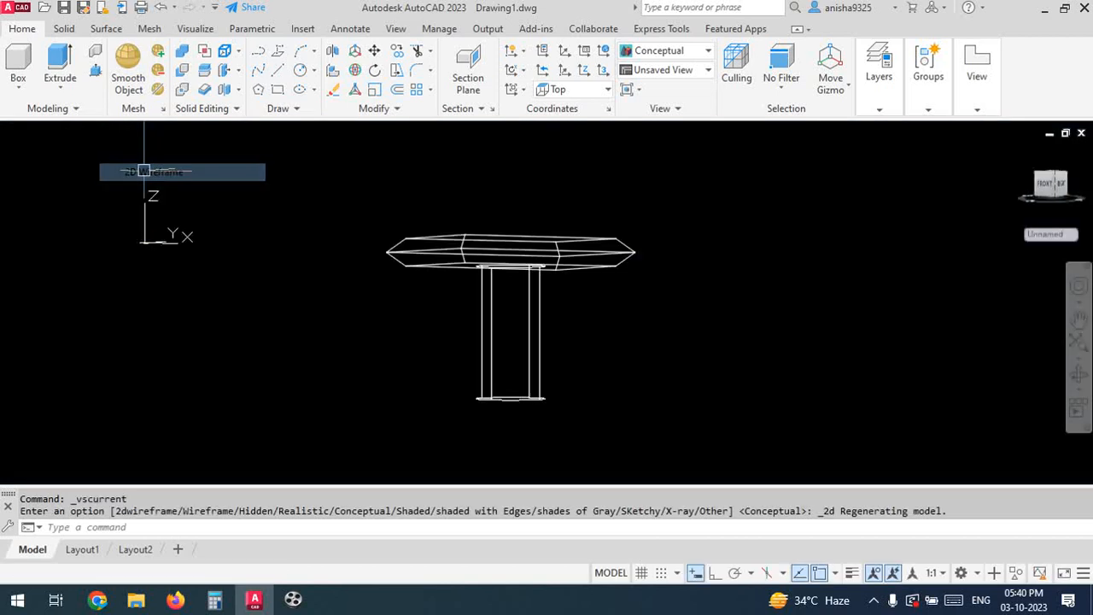
middle_click_drag(507, 284, 492, 253, "shift")
scroll(503, 259, "up", 4)
scroll(503, 259, "up", 2)
scroll(620, 312, "down", 4)
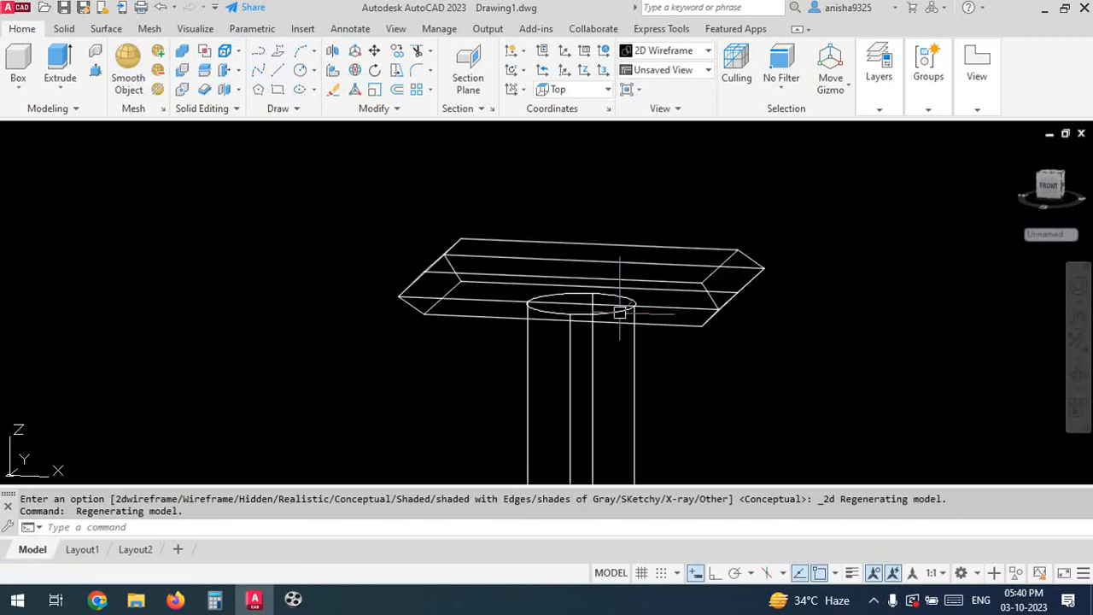
scroll(620, 312, "down", 2)
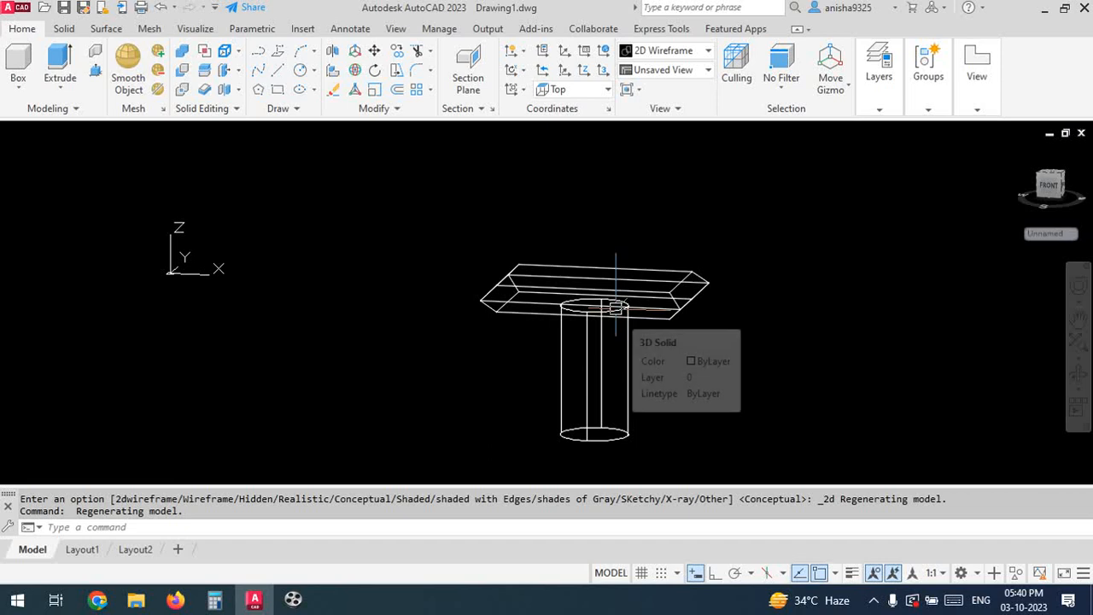
Set the visual style back to Conceptual with the SHADEMODE command
type("SHADEMODE")
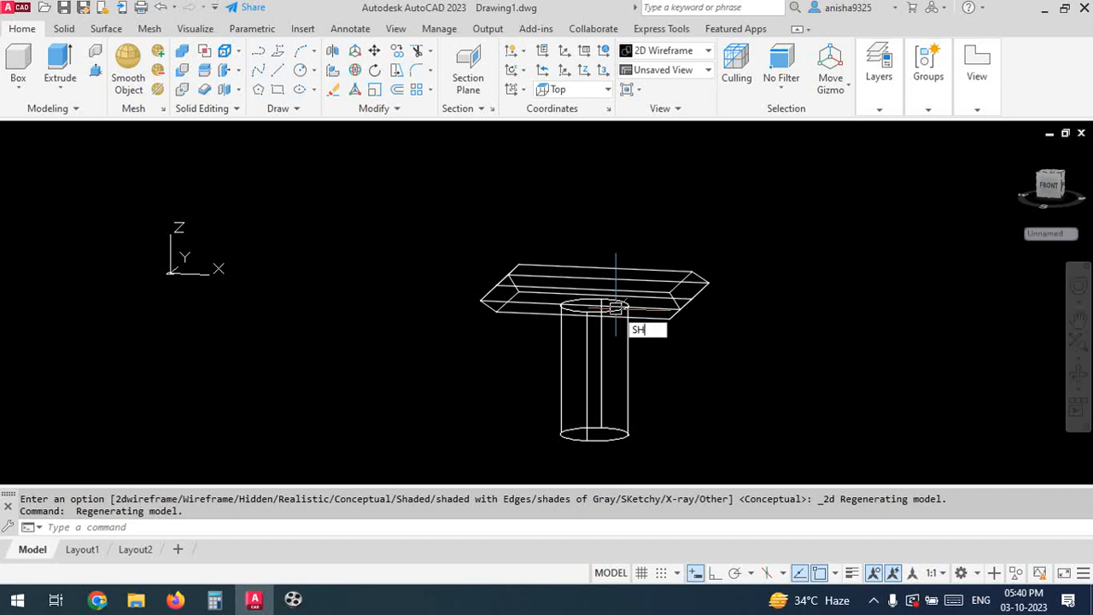
key("Return")
type("C")
key("Return")
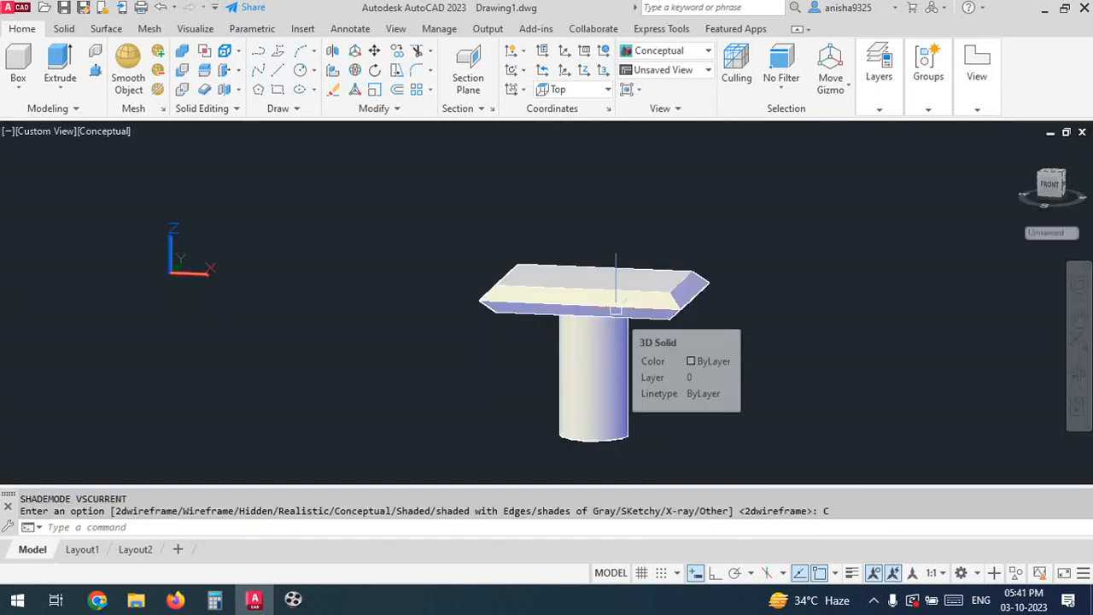
Orbit the united solid with 3DORBIT to view its back and top faces
type("3DO")
key("Return")
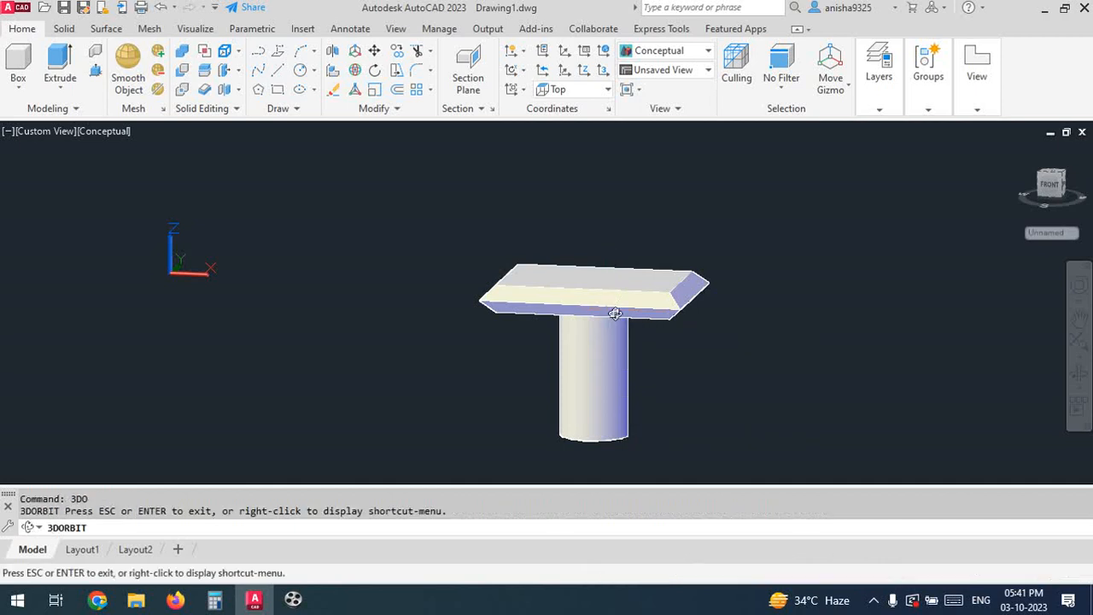
left_click_drag(690, 354, 484, 304)
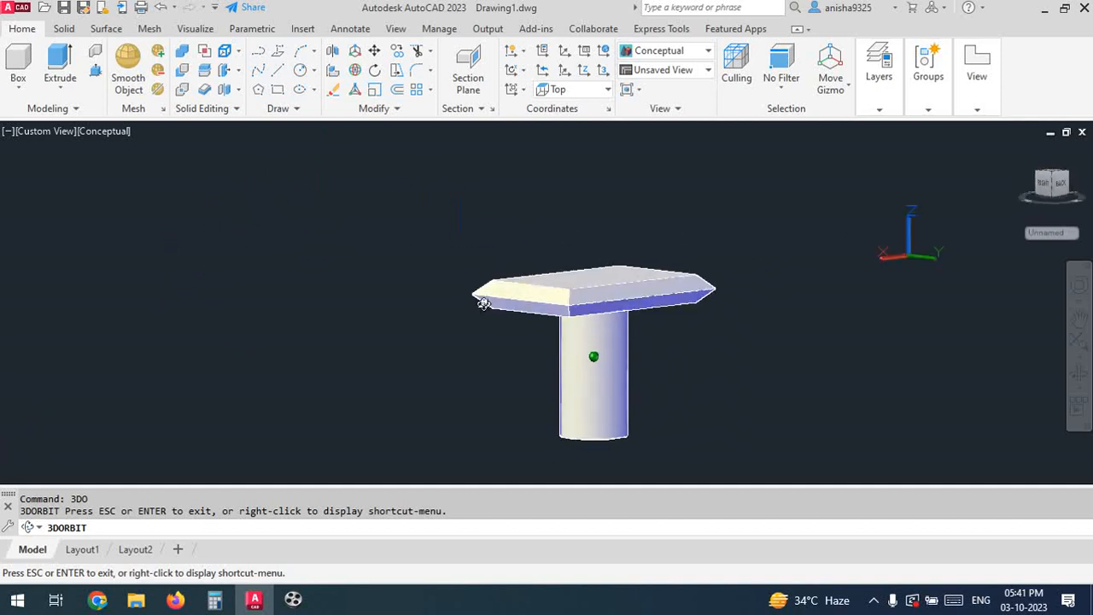
key("Escape")
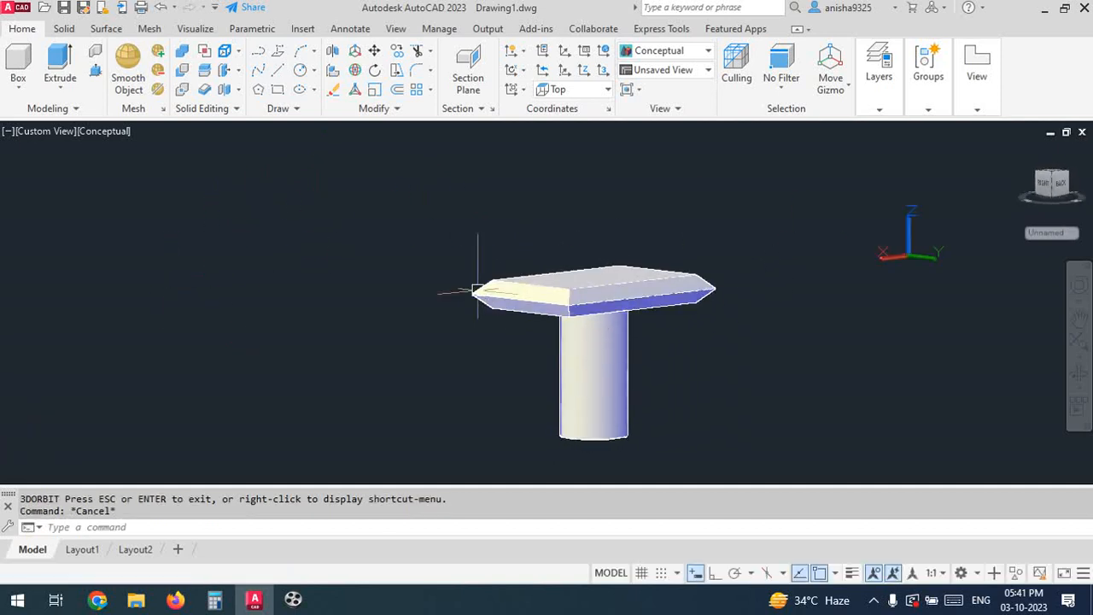
middle_click_drag(681, 262, 288, 171, "shift")
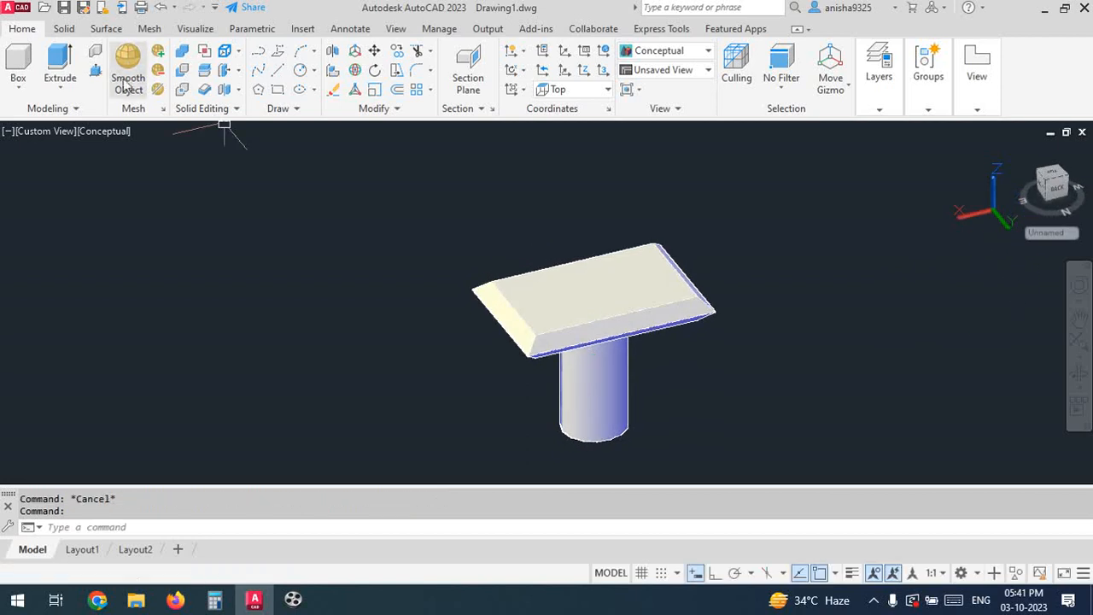